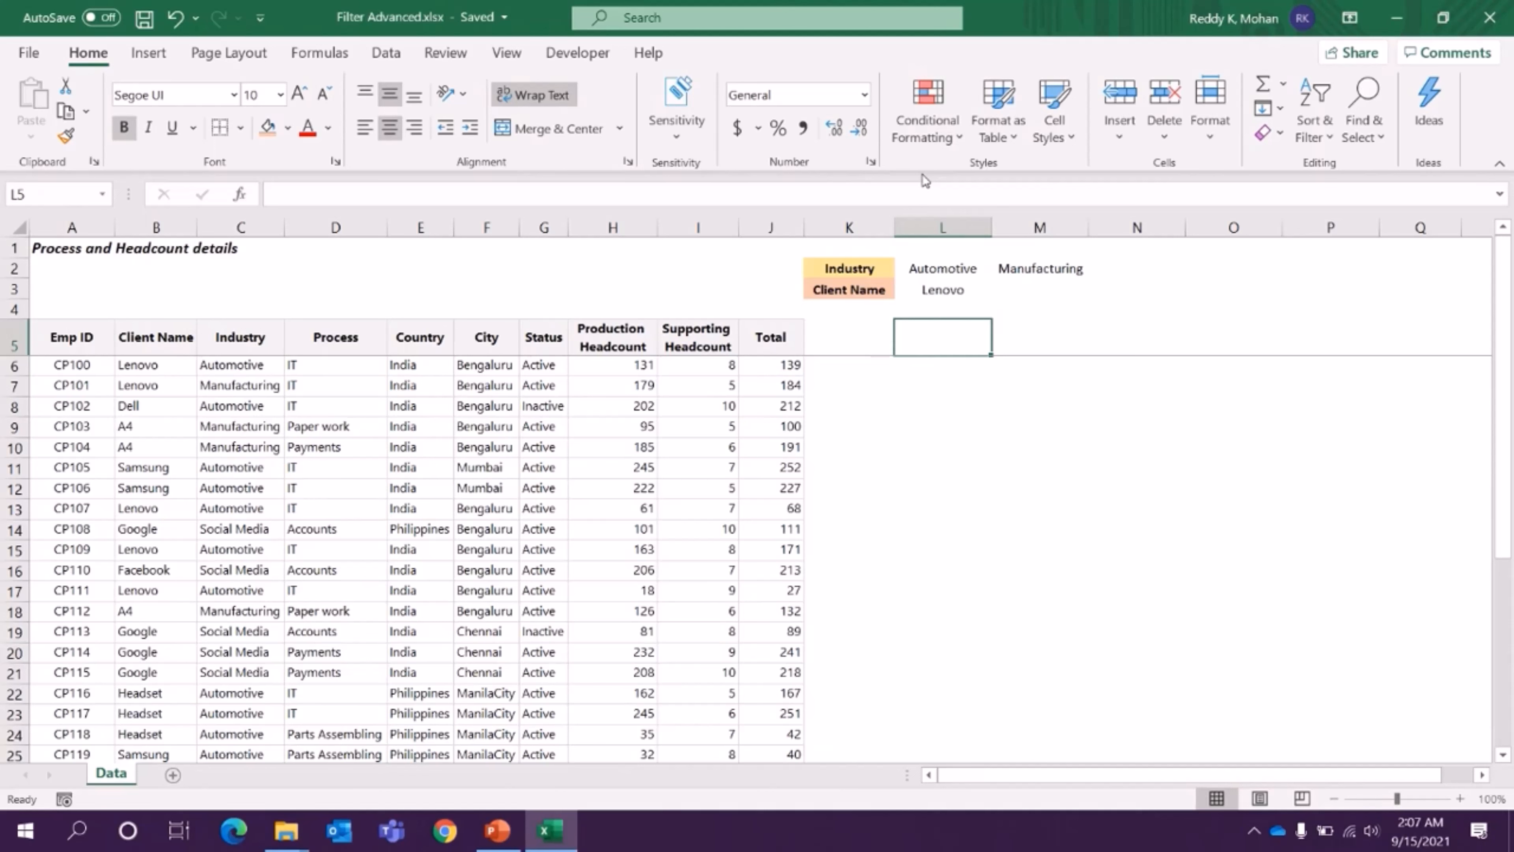
{"action": "left_click", "coordinate": [70, 336]}
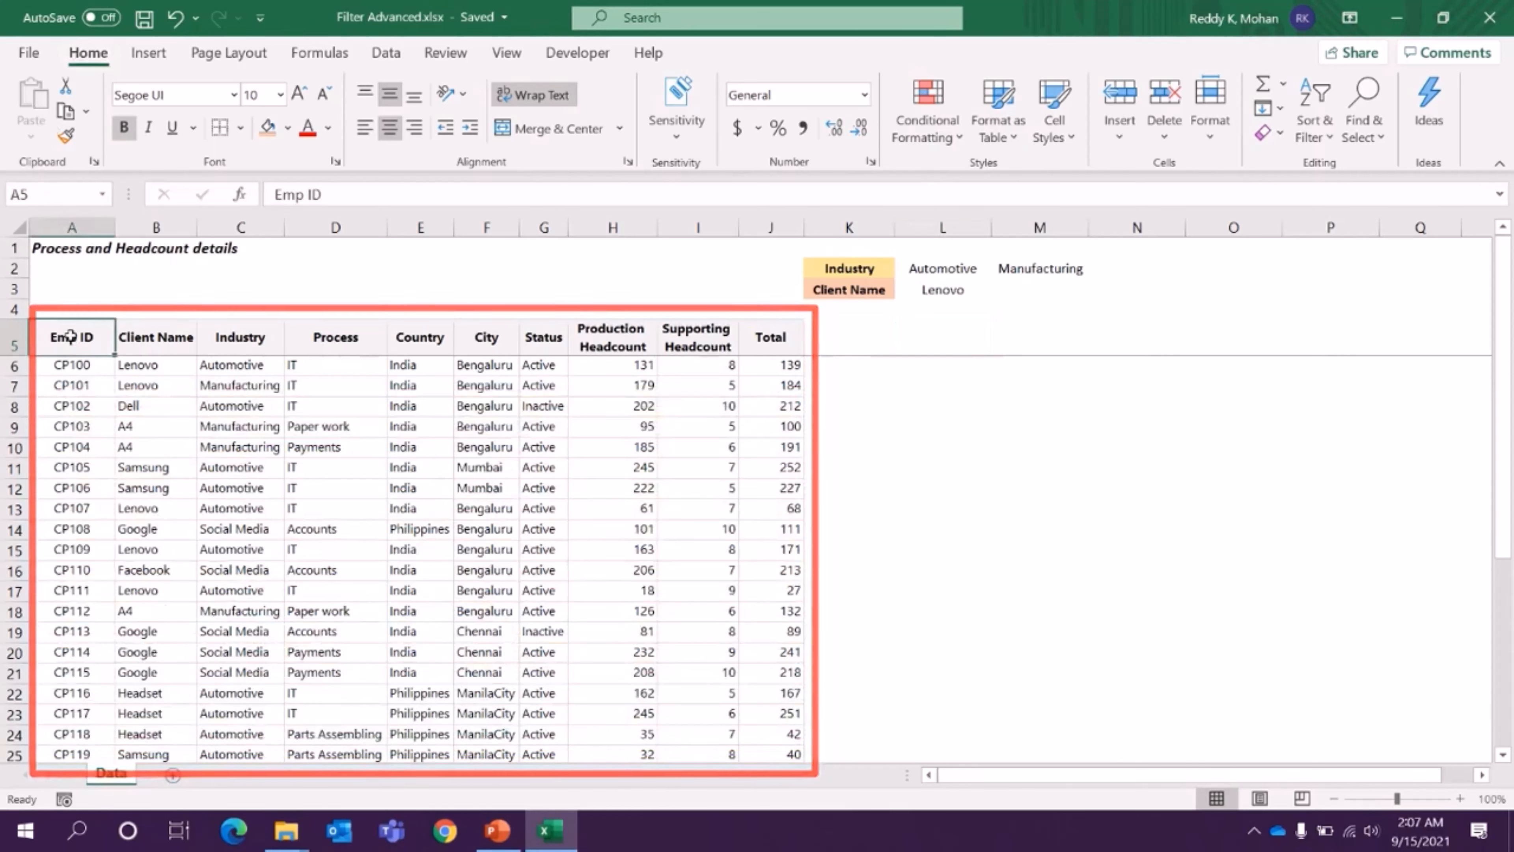
{"action": "left_click", "coordinate": [177, 332]}
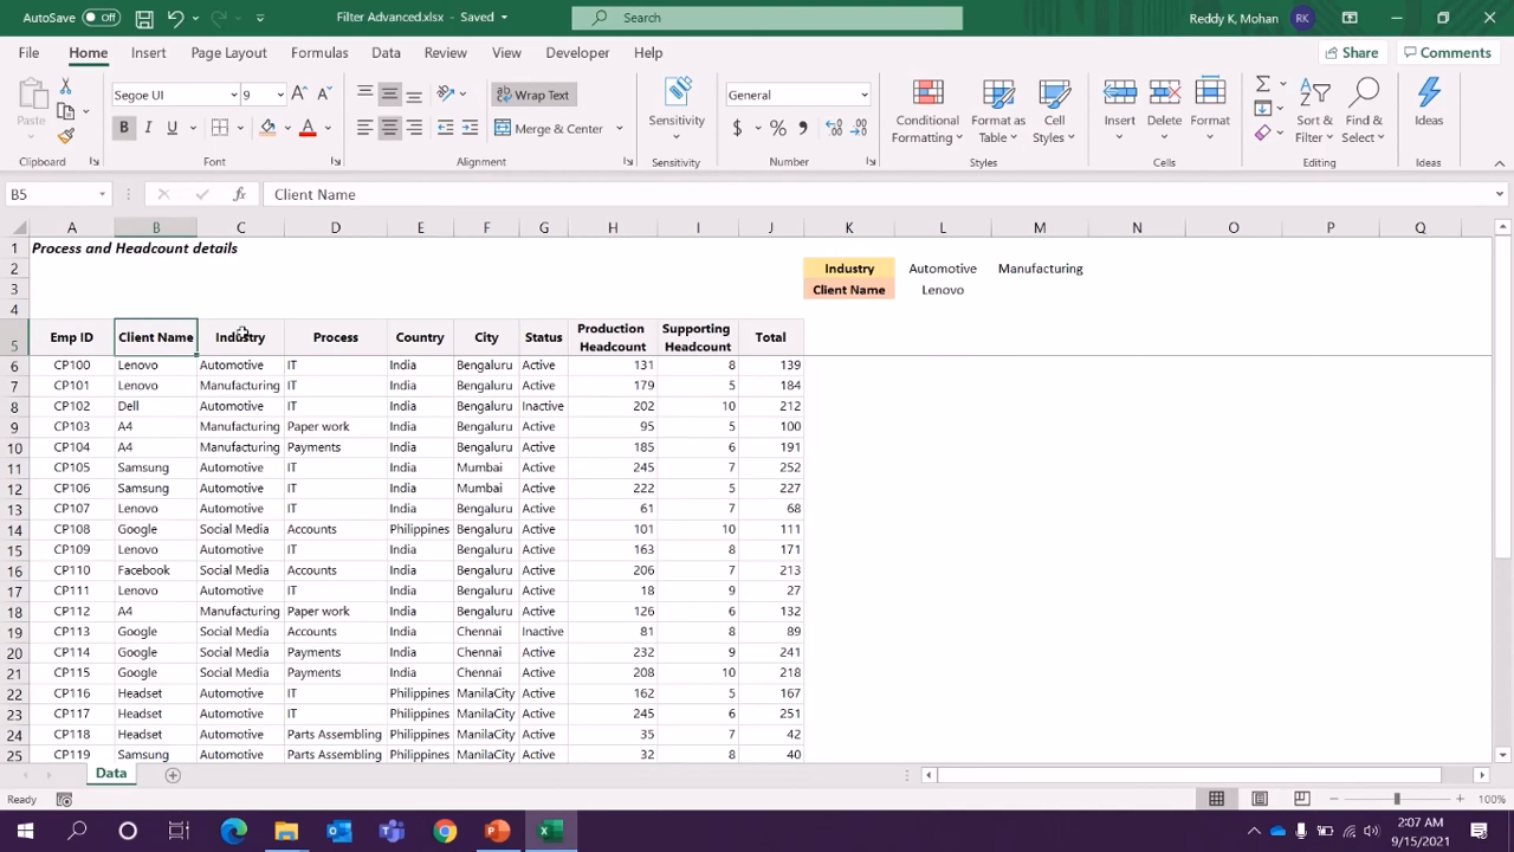
{"action": "left_click_drag", "start_coordinate": [71, 337], "coordinate": [743, 339]}
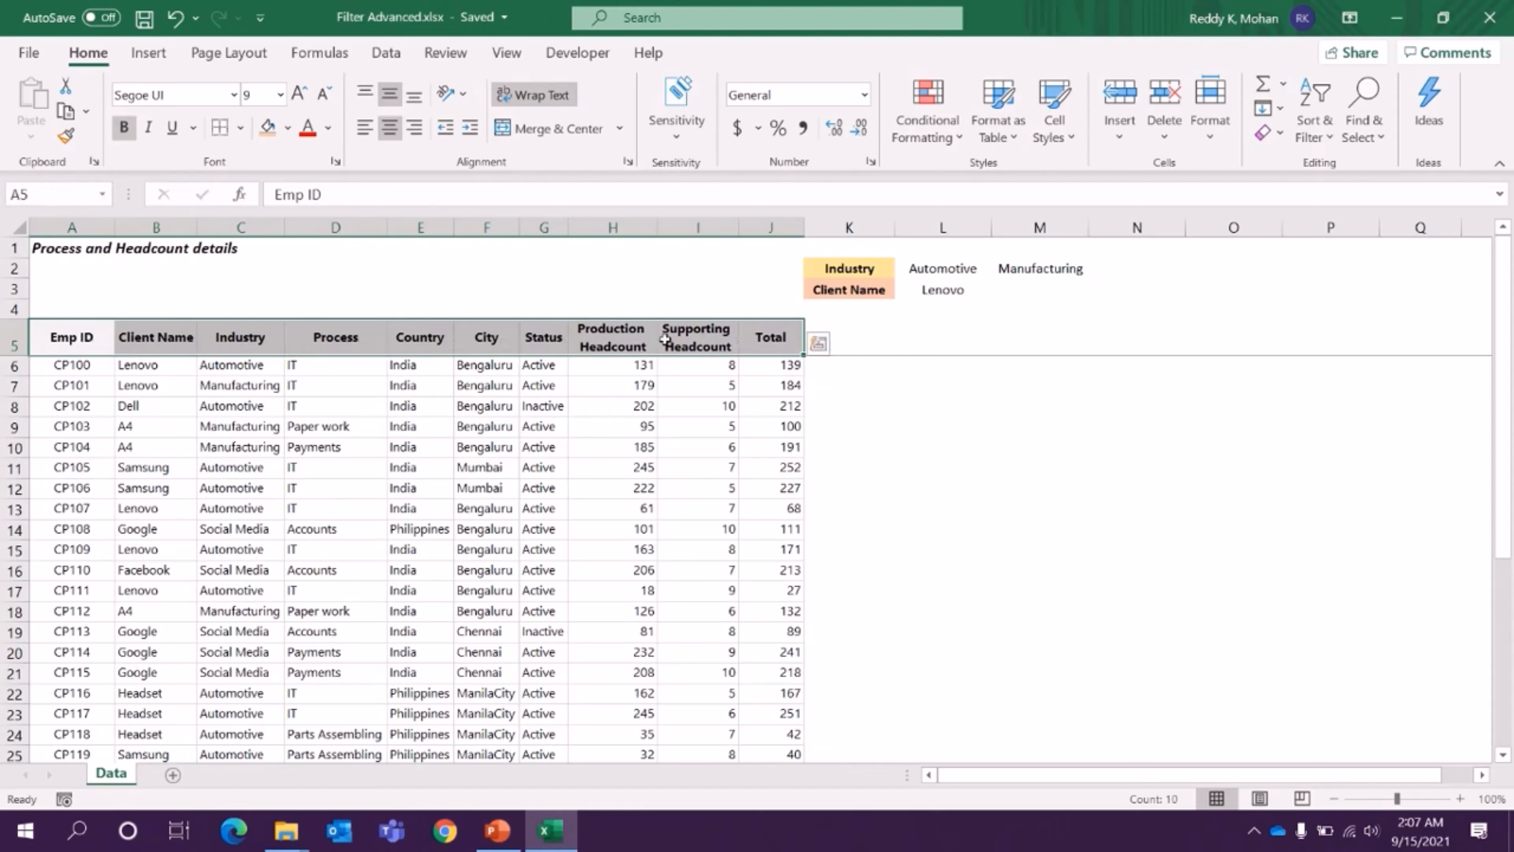
- Copy the Emp ID, Industry, Country, Status, Production Headcount and Supporting Headcount headers into row 5 starting at cell L5
{"action": "left_click", "coordinate": [73, 338]}
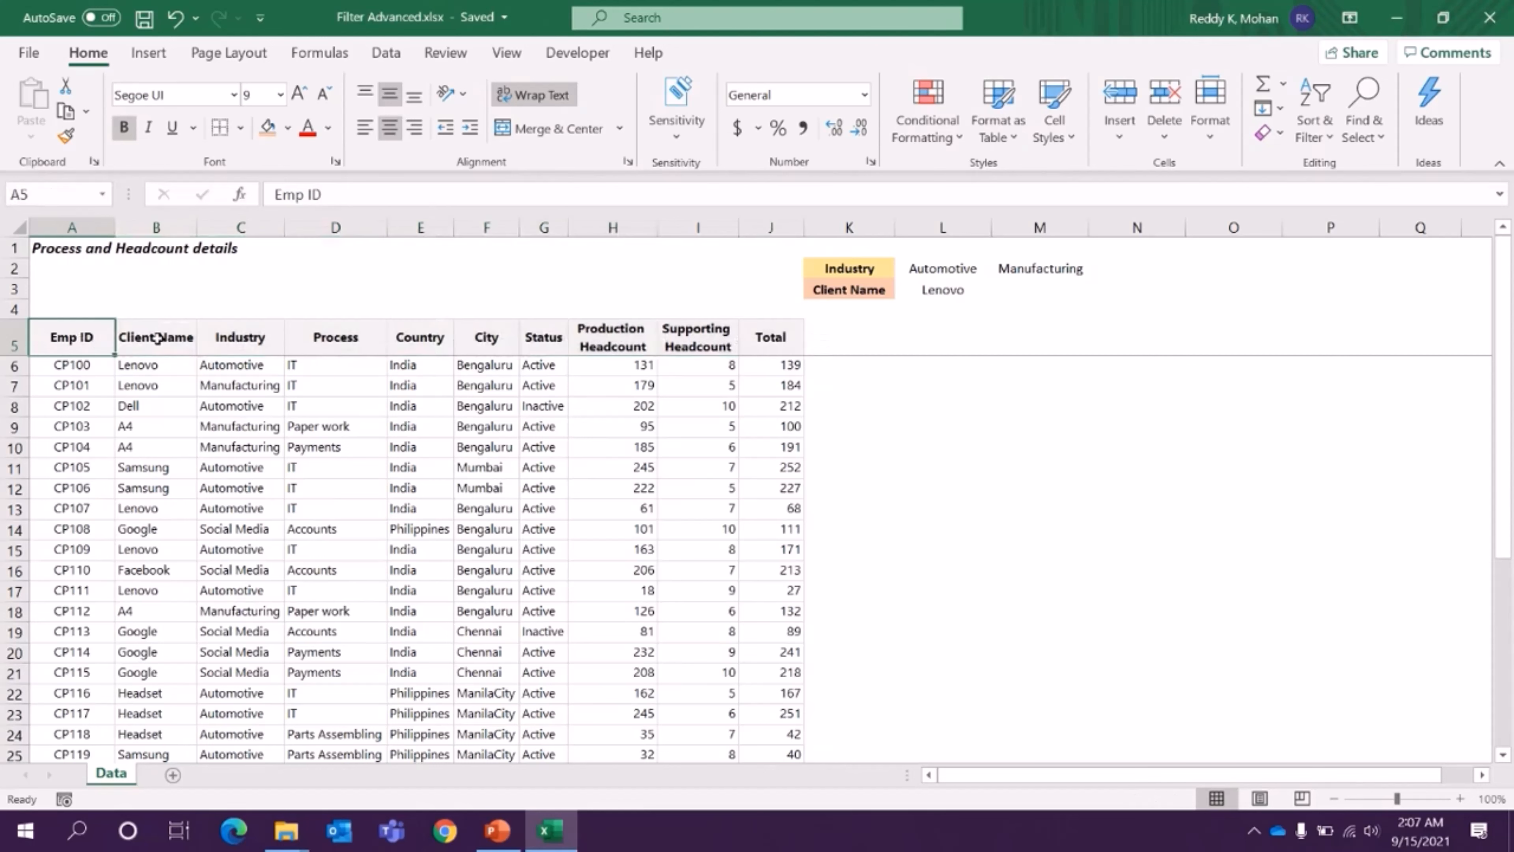
{"action": "left_click", "coordinate": [241, 339], "text": "ctrl"}
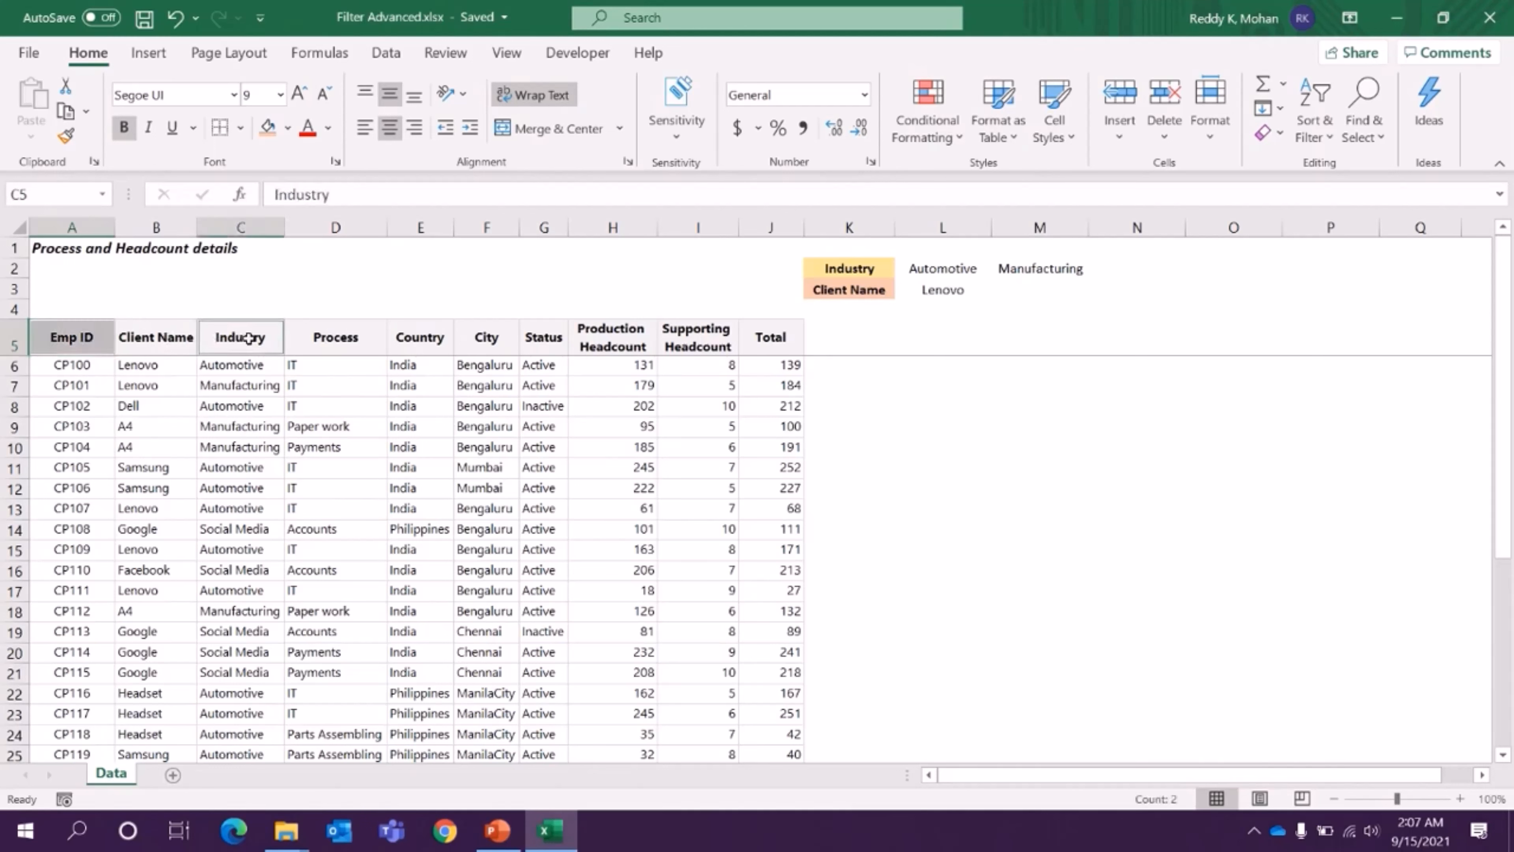
{"action": "left_click", "coordinate": [427, 340], "text": "ctrl"}
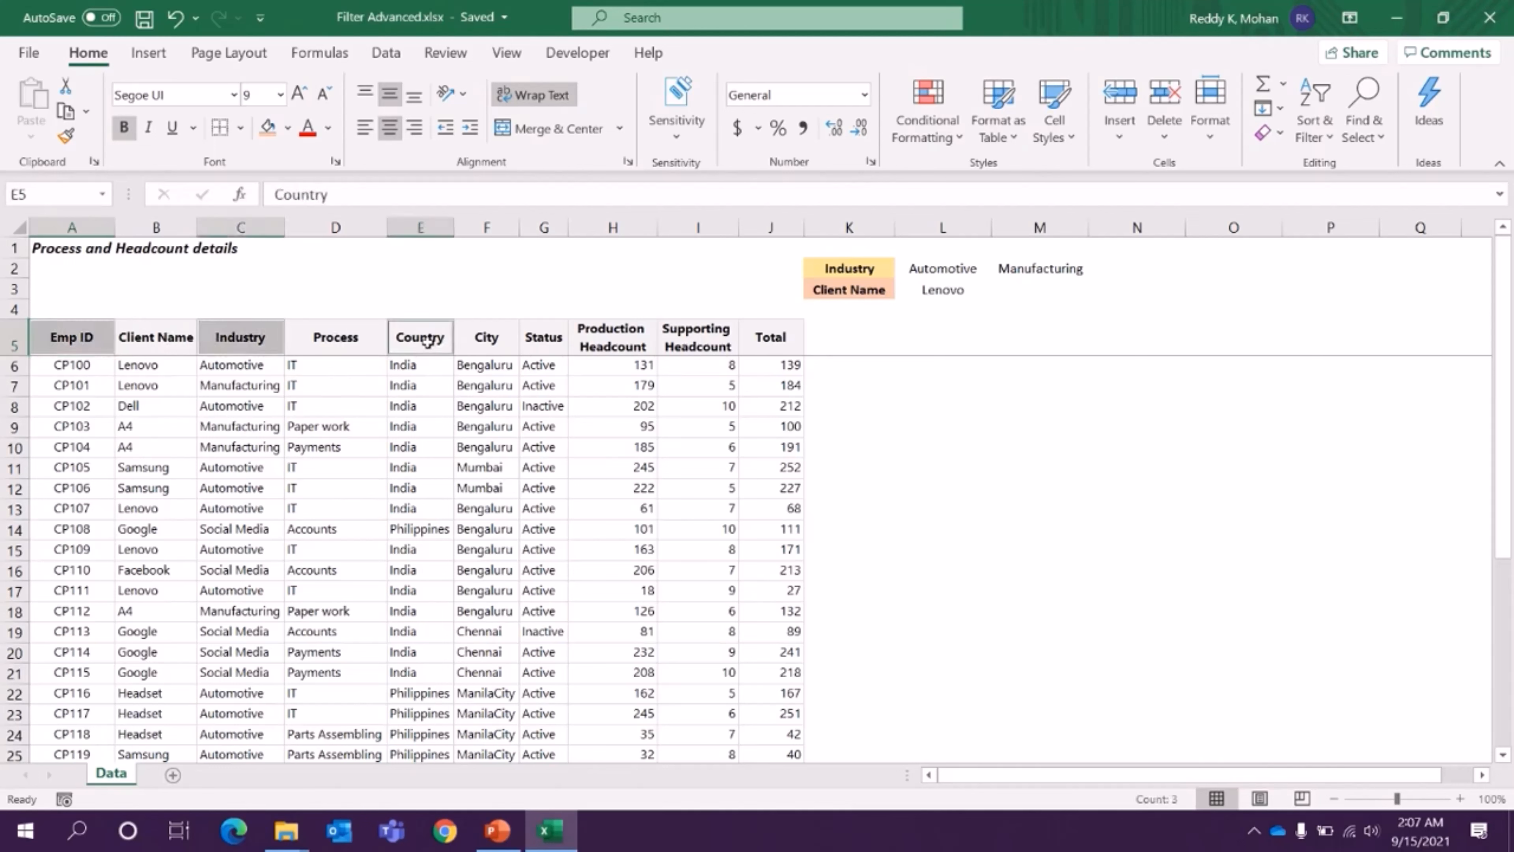
{"action": "left_click_drag", "start_coordinate": [553, 340], "coordinate": [713, 341]}
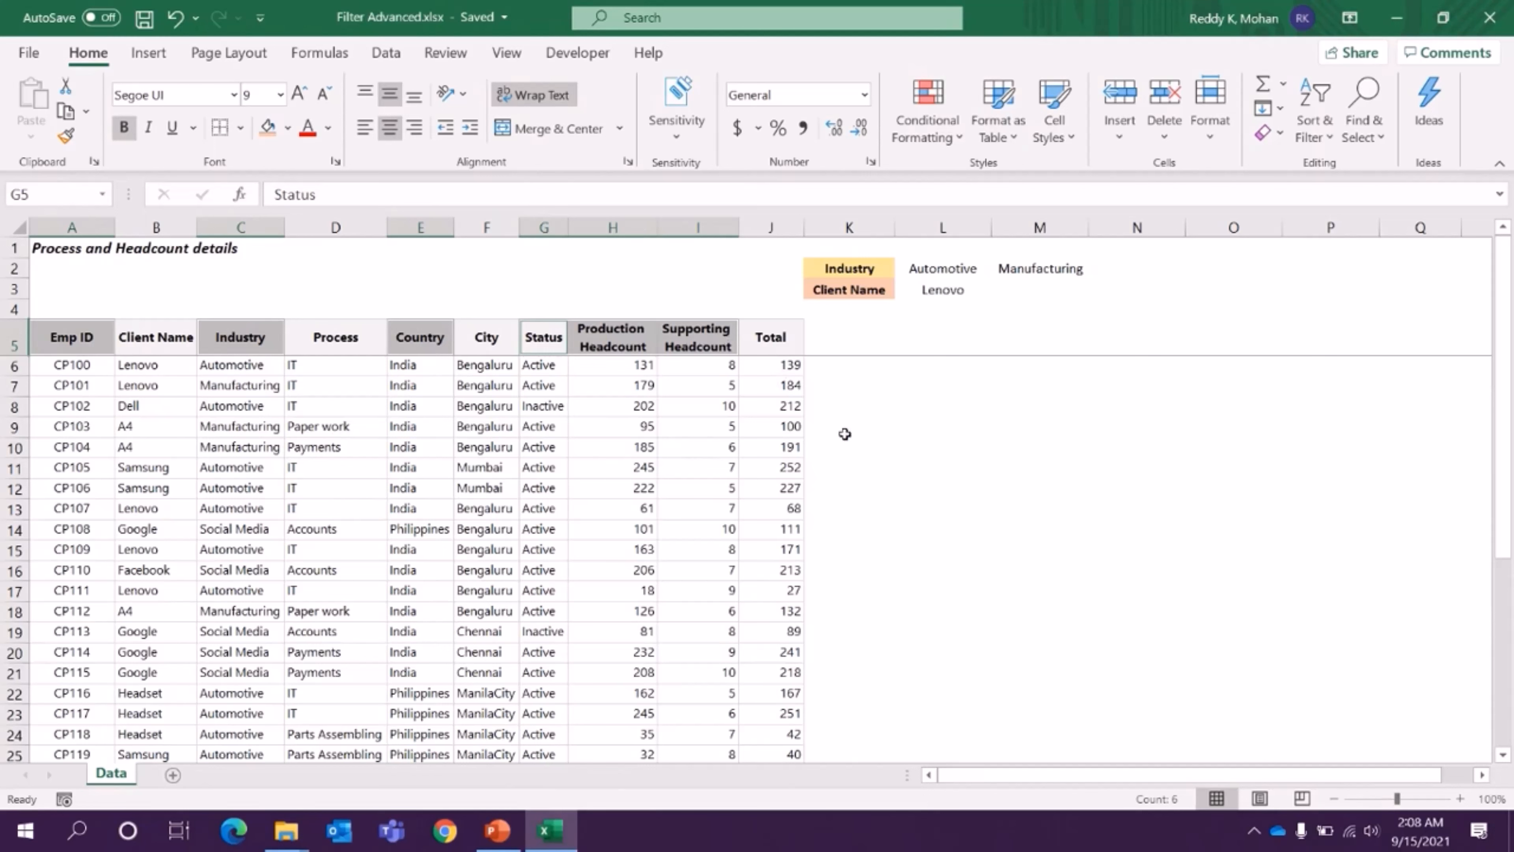
{"action": "key", "text": "ctrl+c"}
{"action": "left_click", "coordinate": [928, 340]}
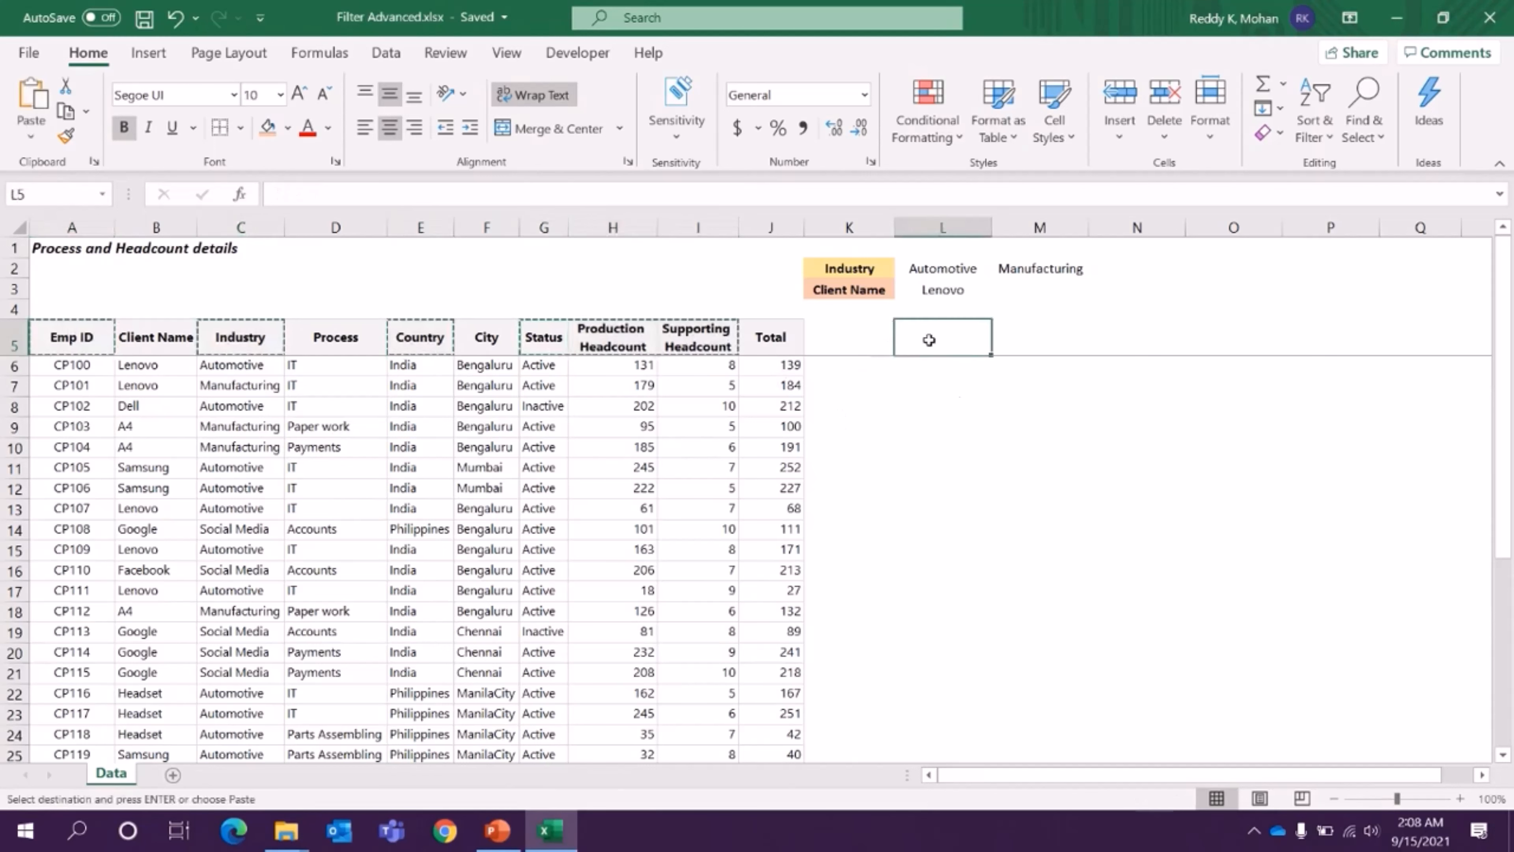
{"action": "key", "text": "ctrl+v"}
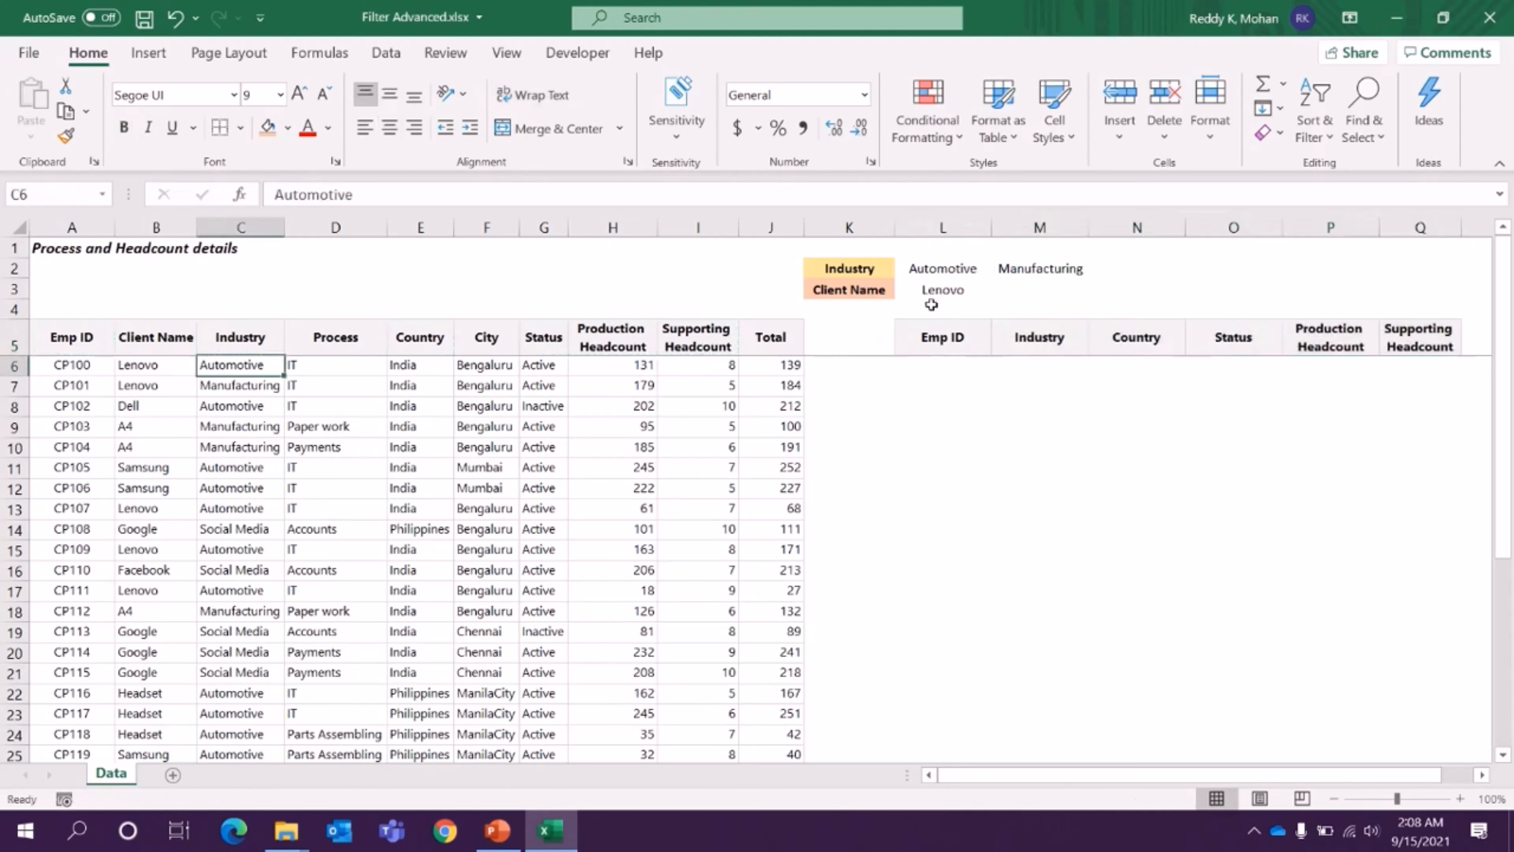
- Start a FILTER formula in cell L6 under the copied Emp ID header, with A6:J35 as its array
{"action": "left_click_drag", "start_coordinate": [942, 270], "coordinate": [934, 291]}
{"action": "left_click", "coordinate": [930, 290]}
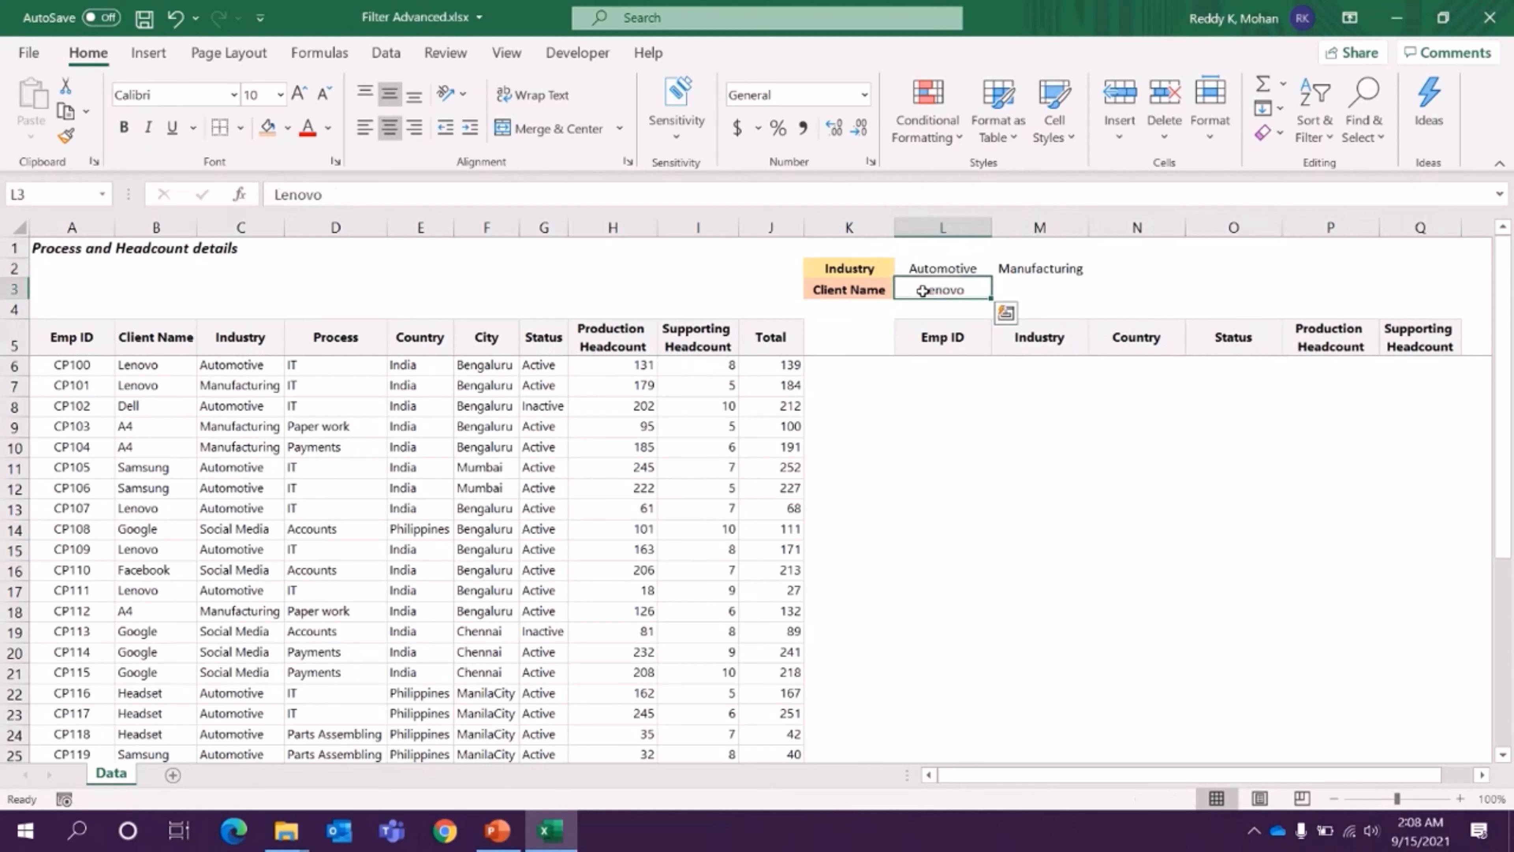
{"action": "key", "text": "Down"}
{"action": "key", "text": "Down"}
{"action": "key", "text": "Down"}
{"action": "type", "text": "=fil"}
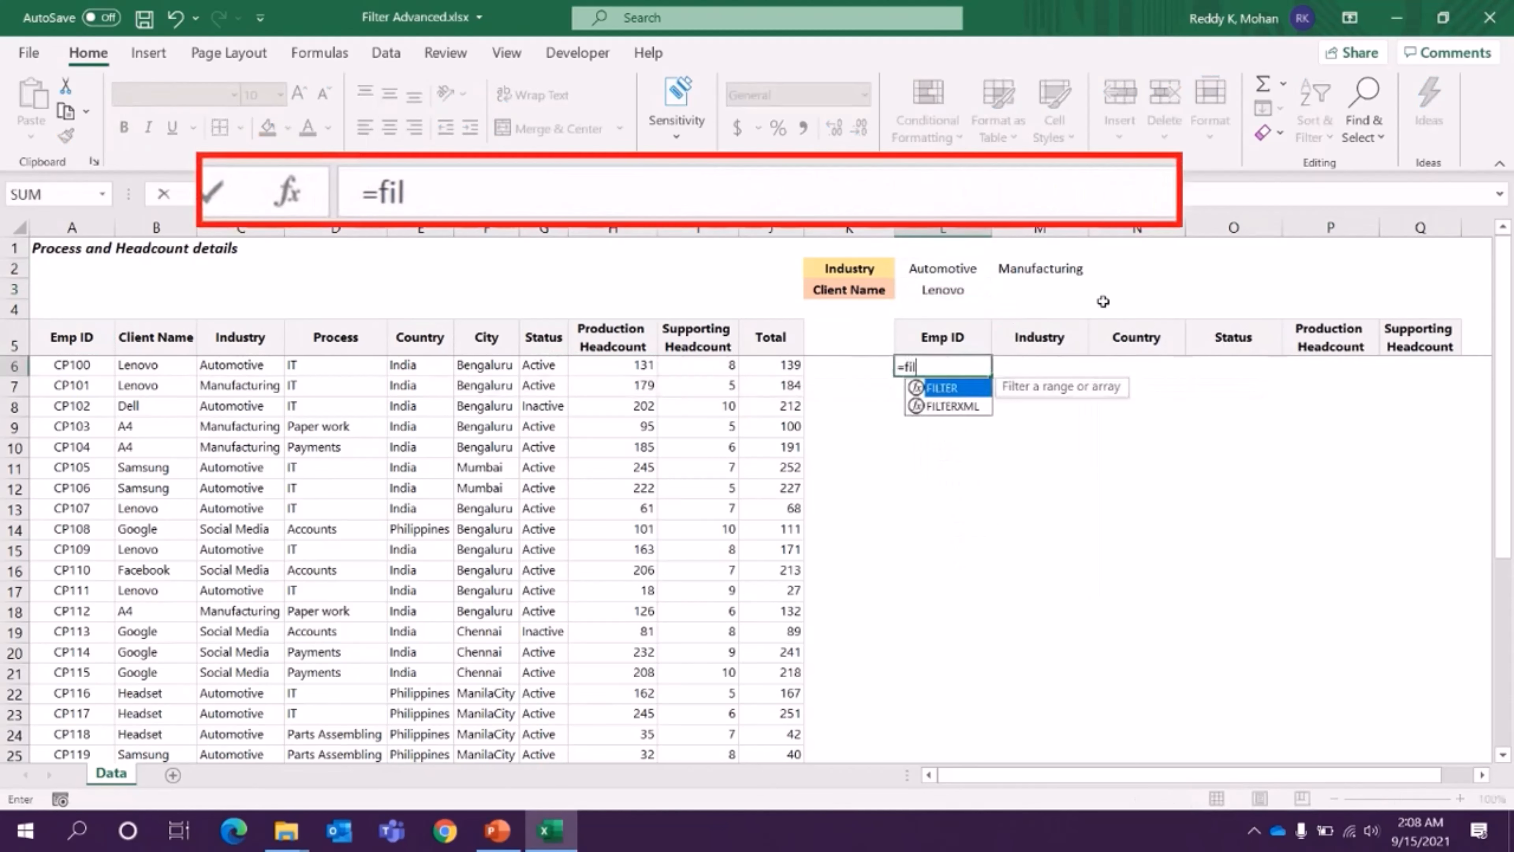
{"action": "key", "text": "Tab"}
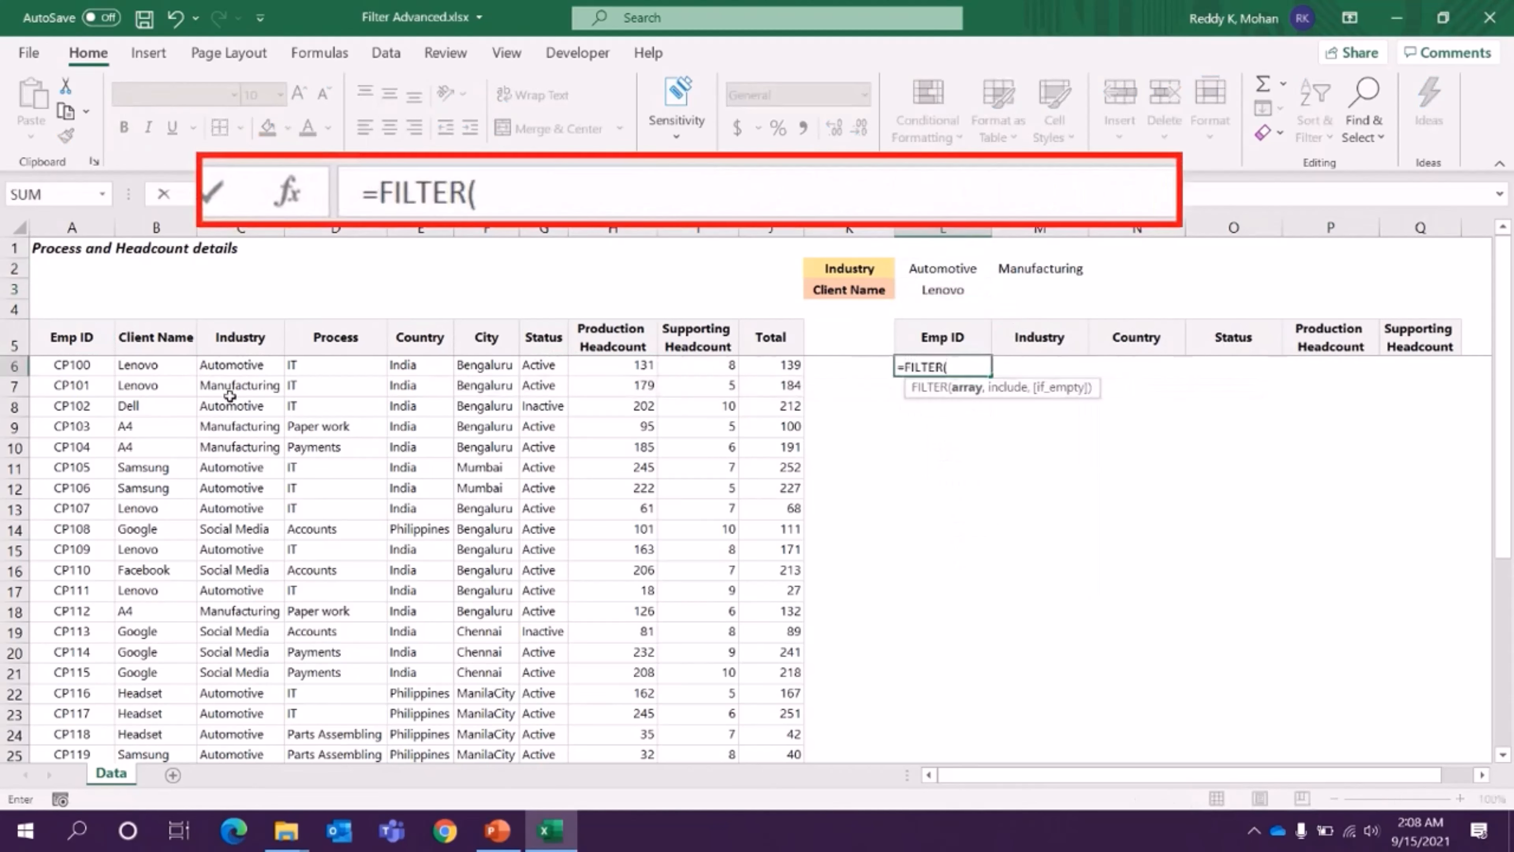
{"action": "left_click", "coordinate": [67, 364]}
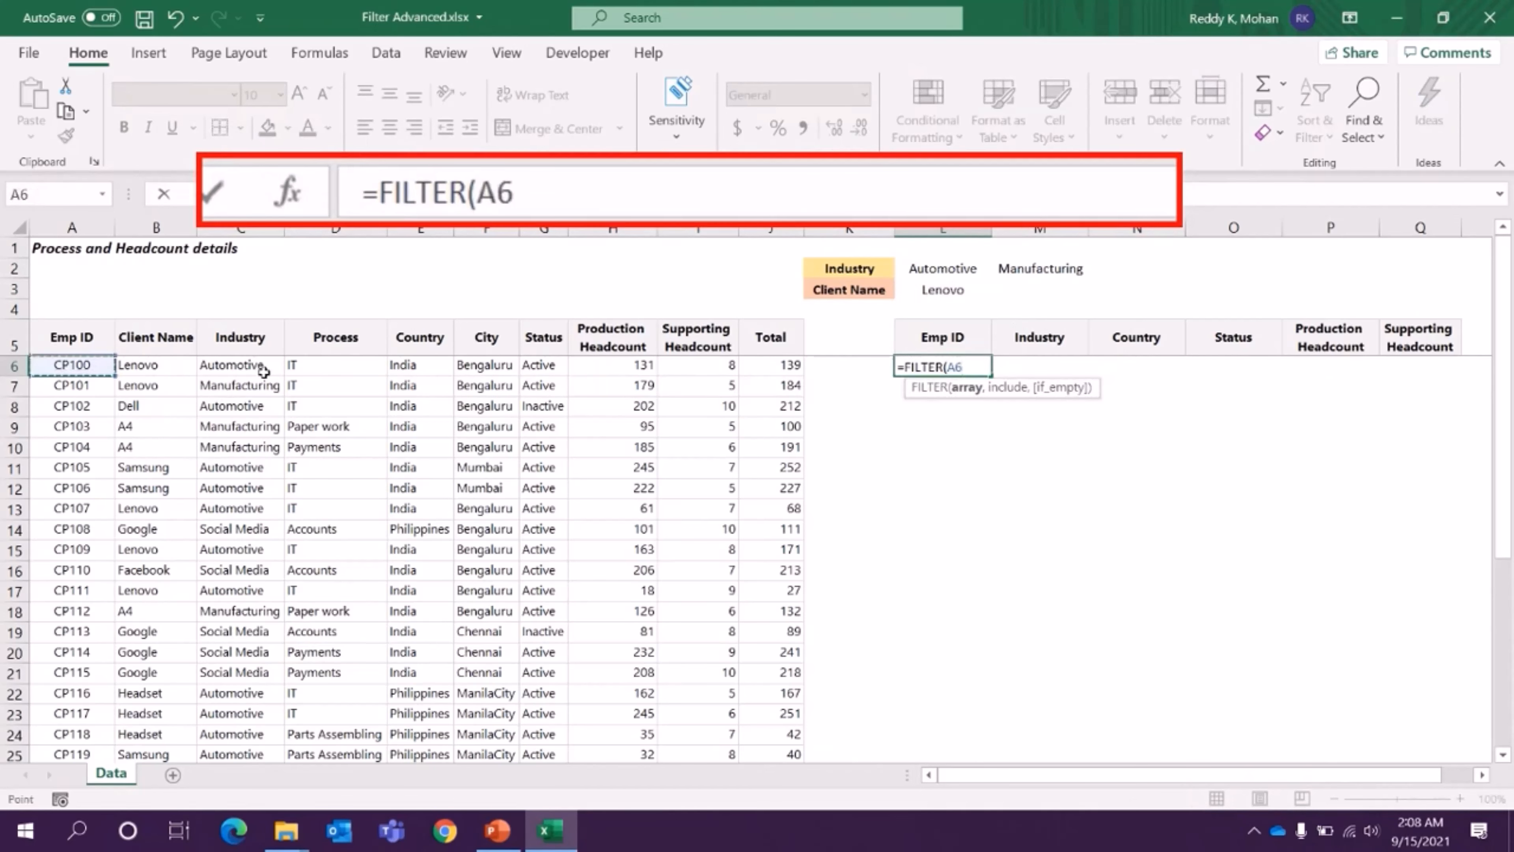
{"action": "key", "text": "ctrl+shift+Right"}
{"action": "key", "text": "ctrl+shift+Down"}
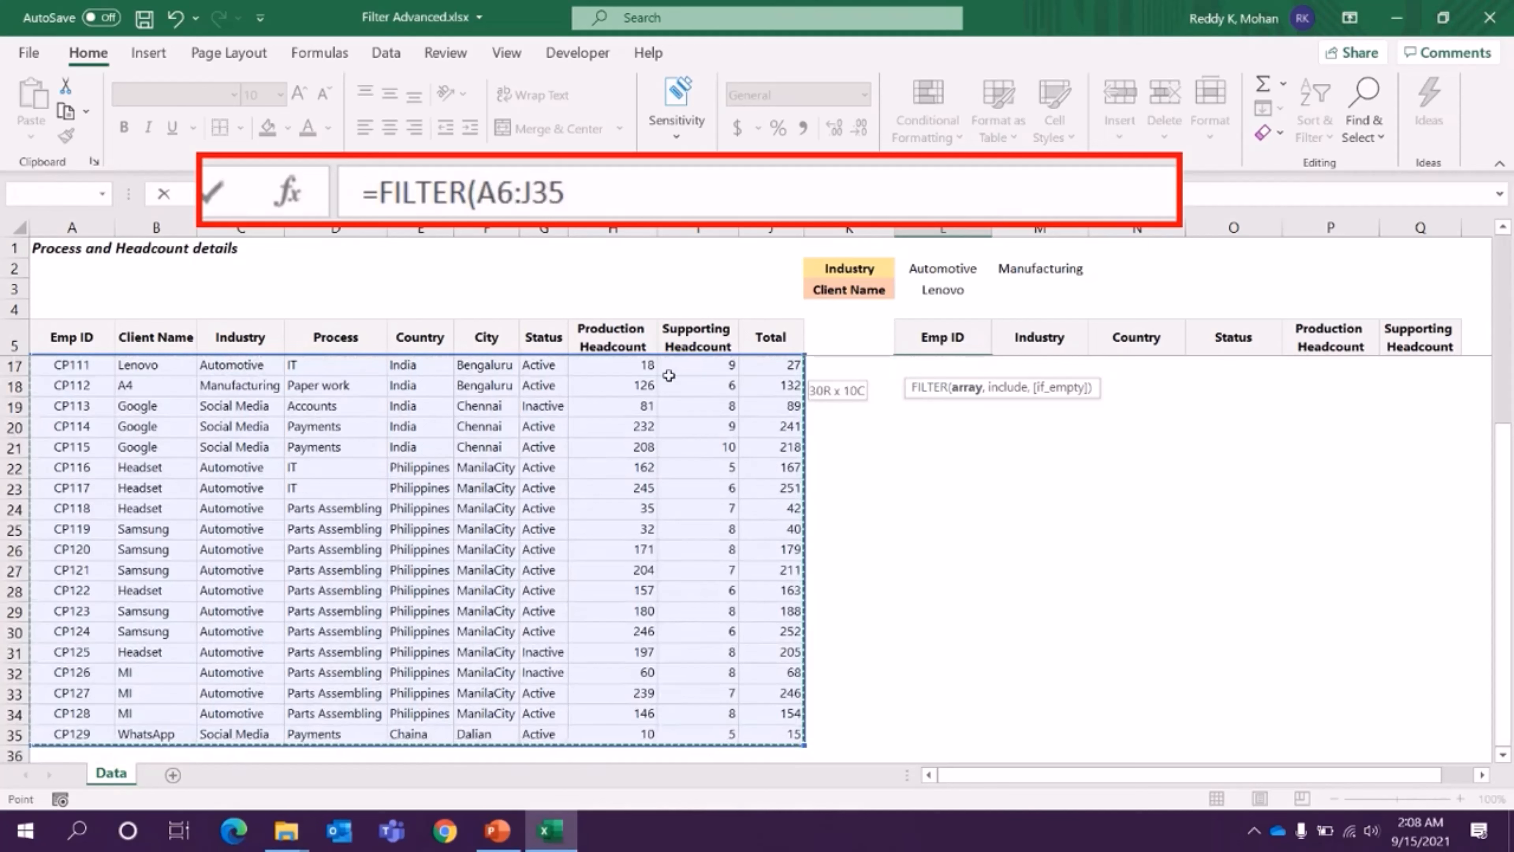
{"action": "type", "text": ","}
{"action": "scroll", "coordinate": [669, 375], "scroll_direction": "up", "scroll_amount": 4}
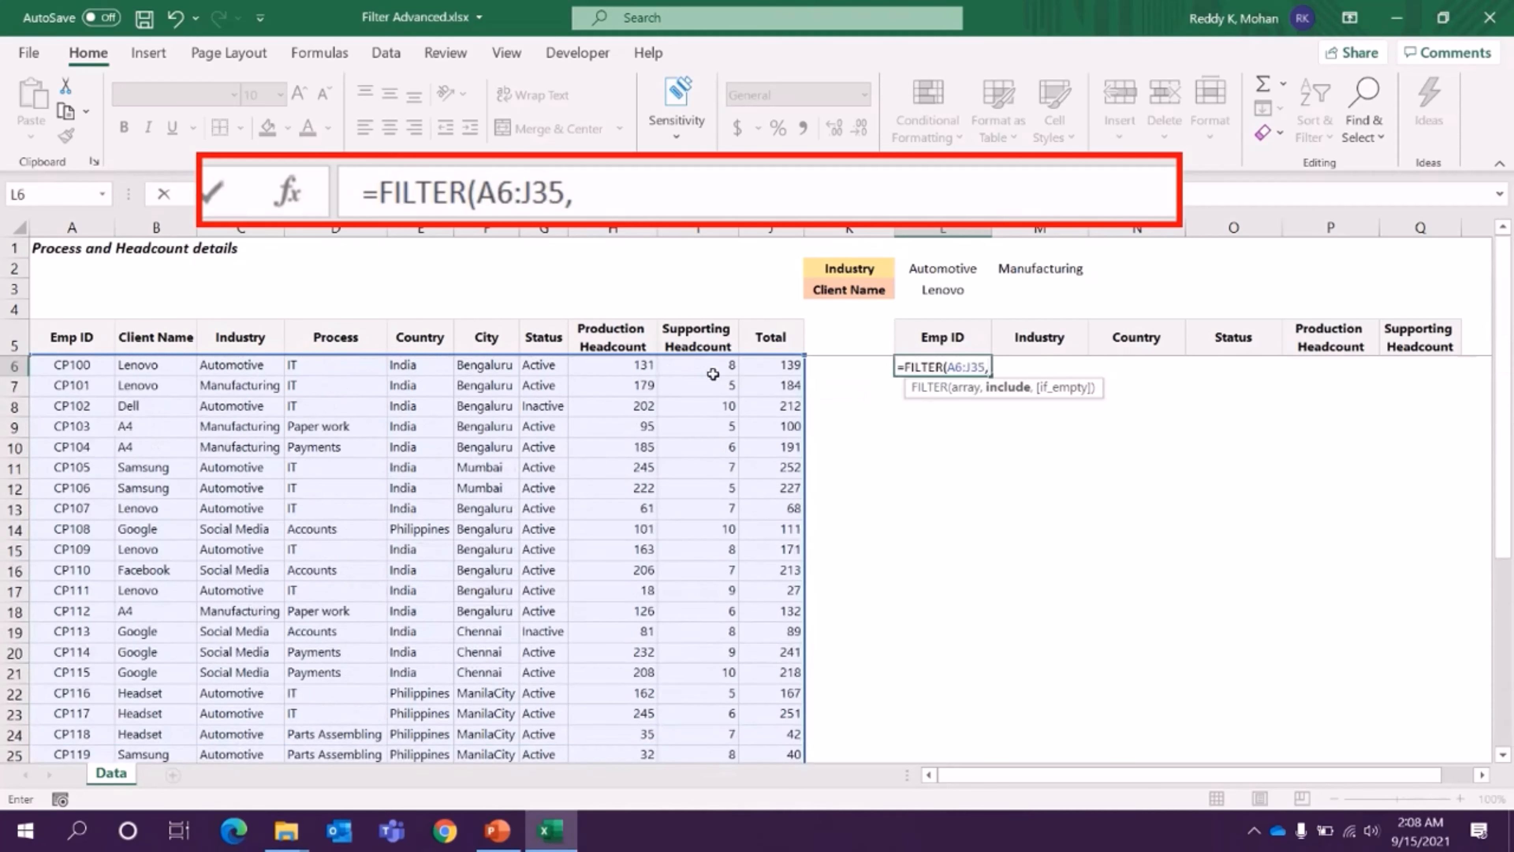
- Add the parenthesised industry condition (C6:C35=L2) as the include argument of the FILTER formula
{"action": "left_click", "coordinate": [236, 363]}
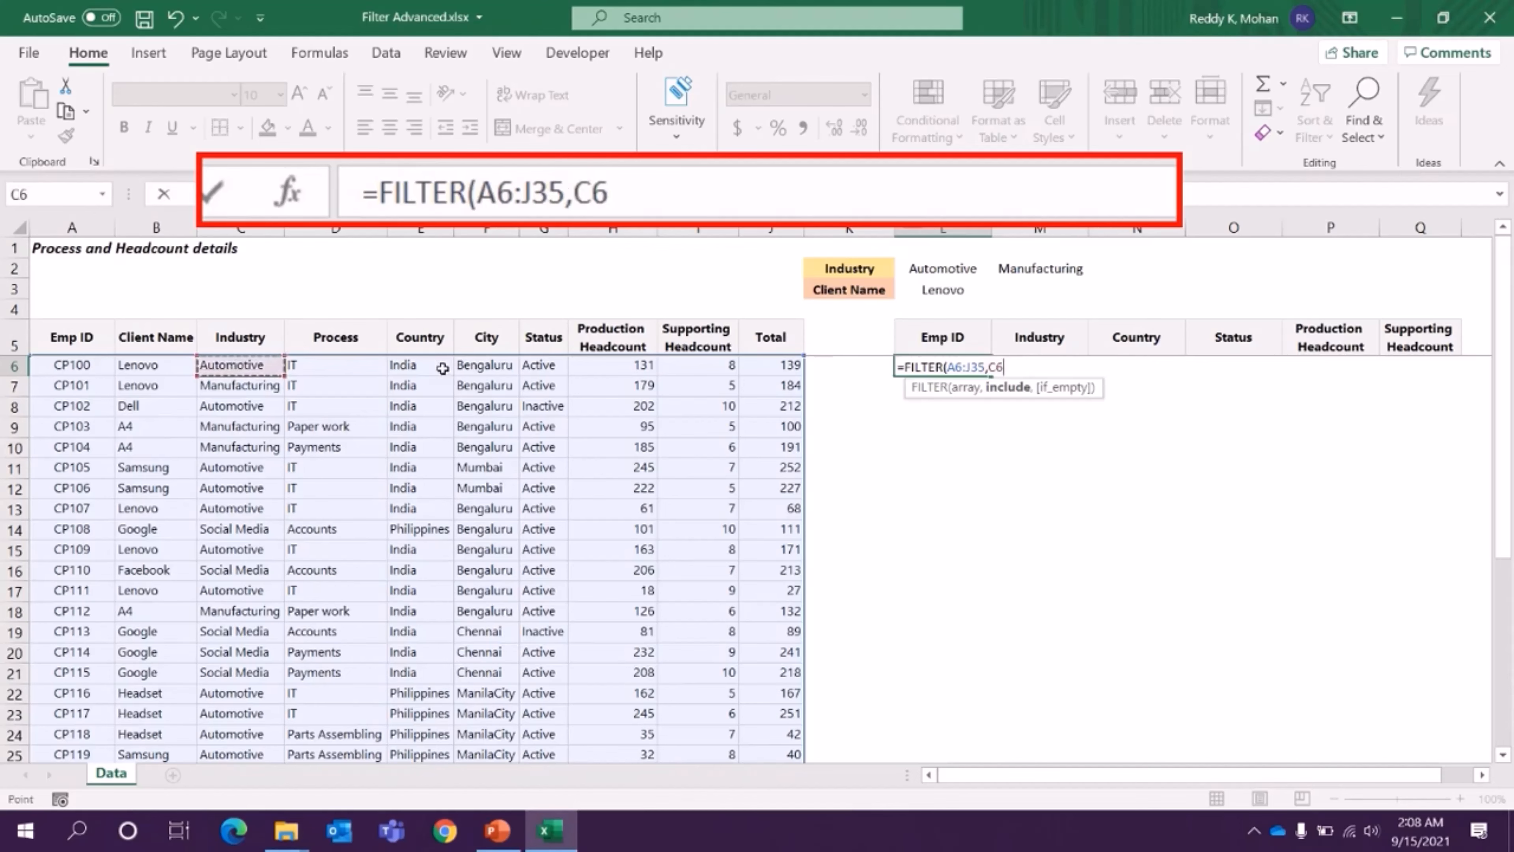
{"action": "key", "text": "ctrl+shift+Down"}
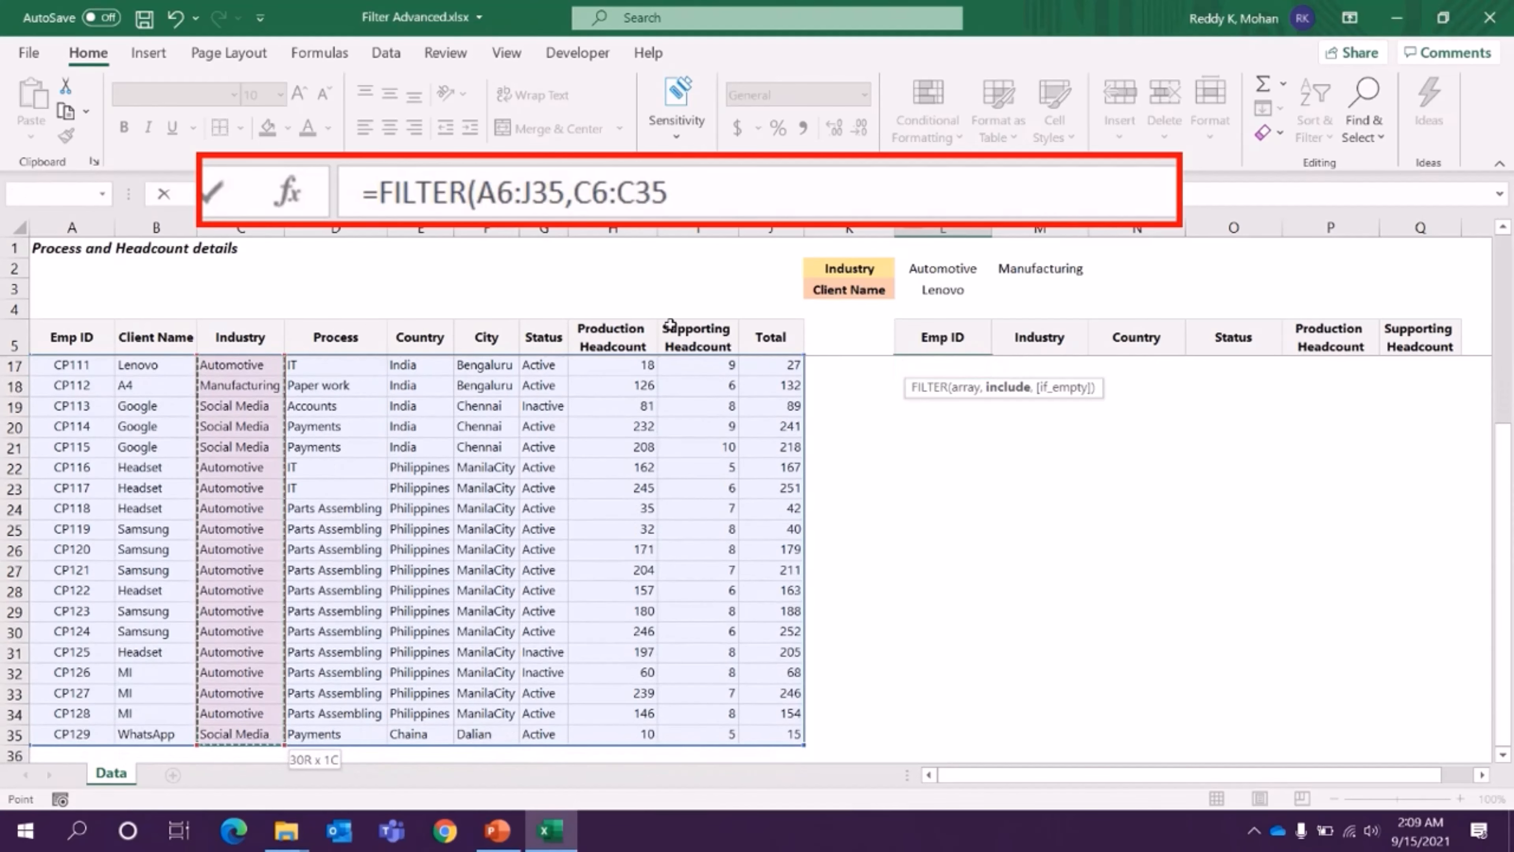
{"action": "type", "text": "="}
{"action": "left_click", "coordinate": [947, 270]}
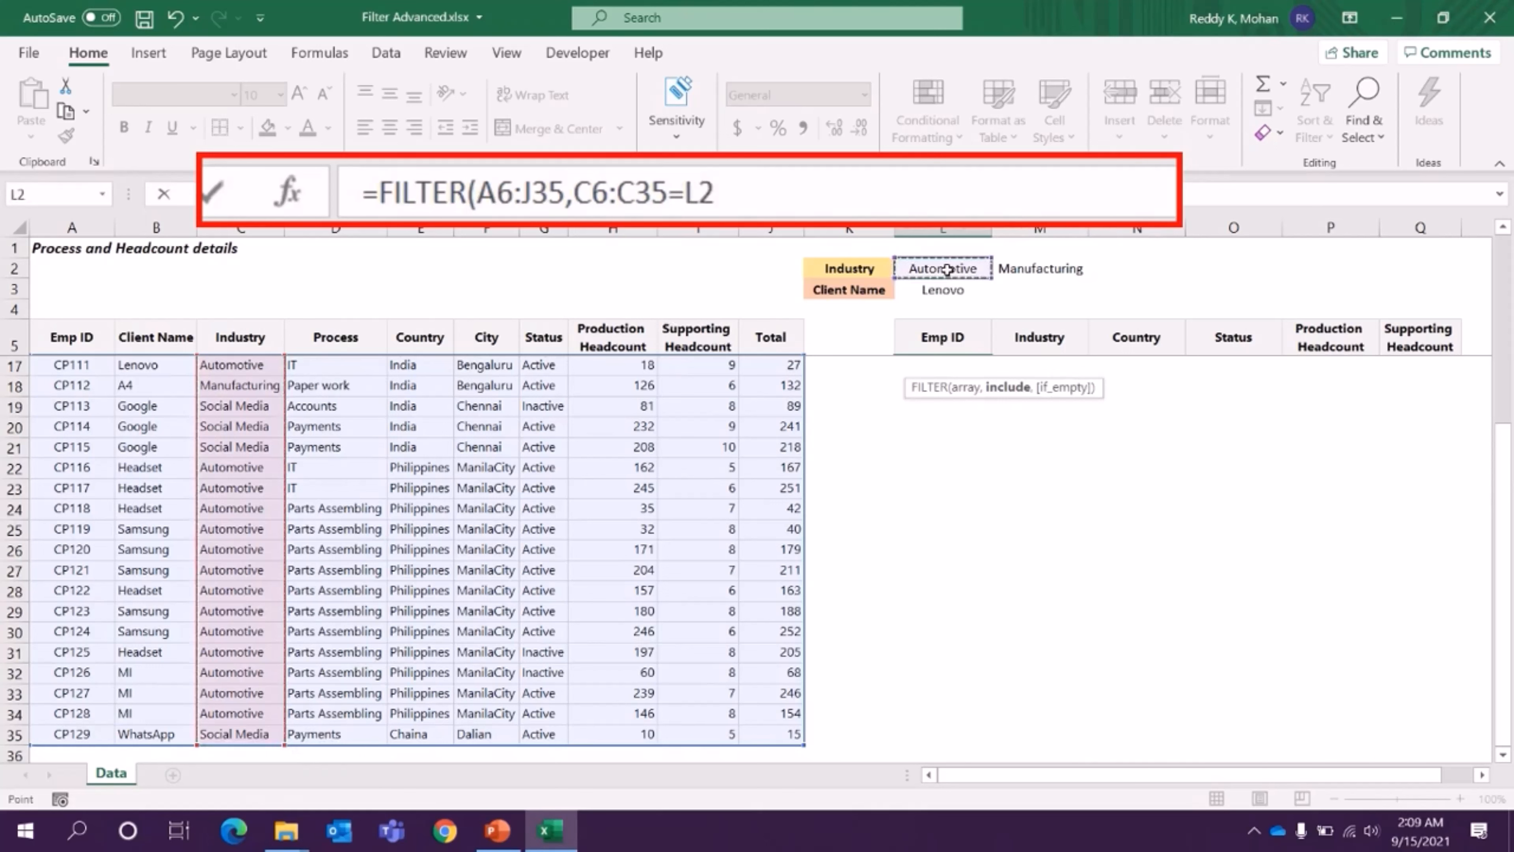
{"action": "type", "text": ")"}
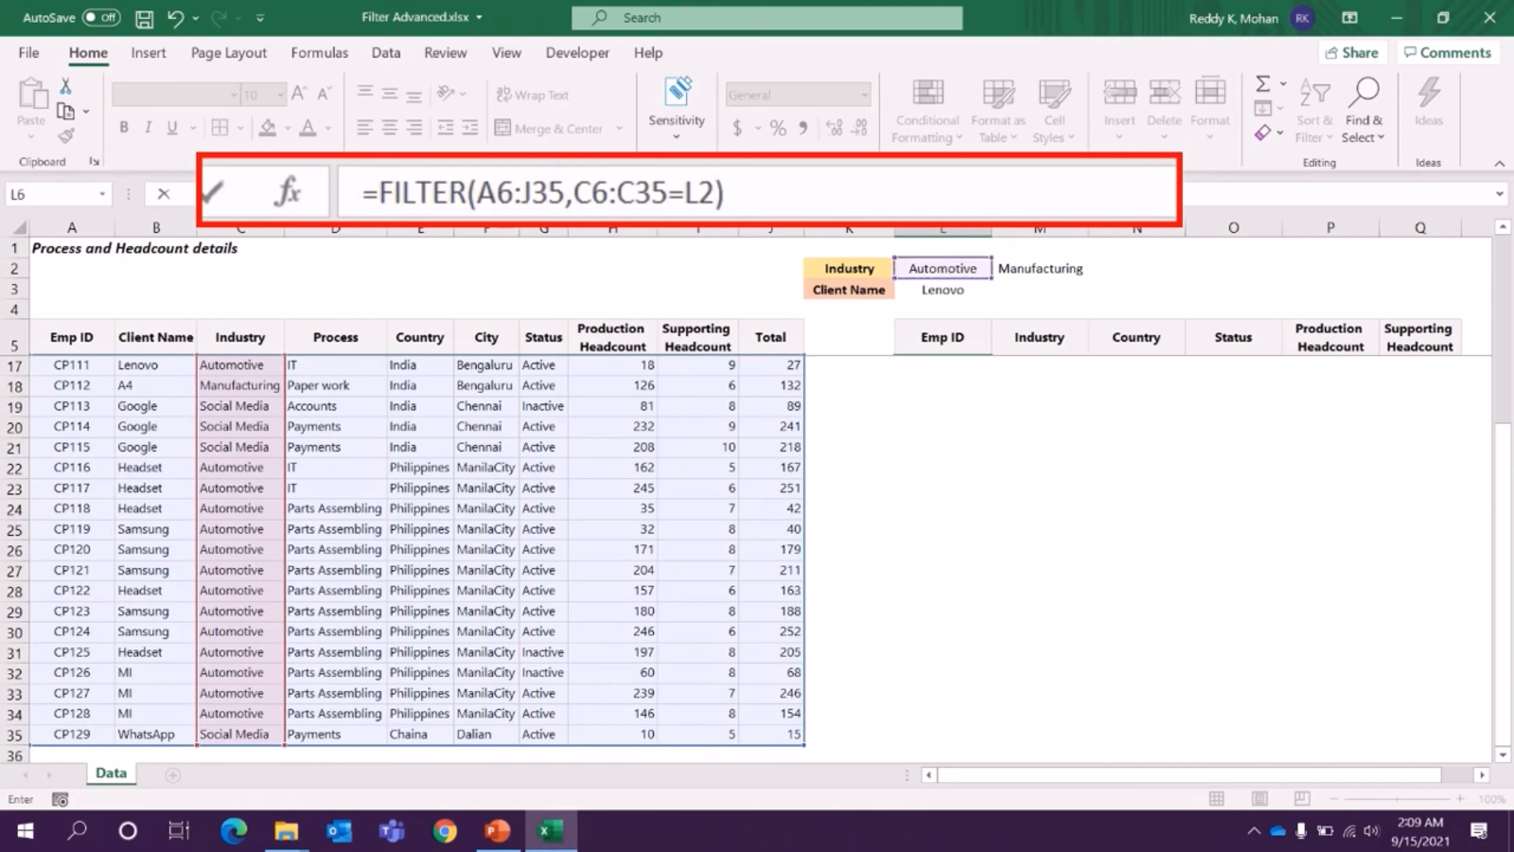
{"action": "left_click", "coordinate": [577, 189]}
{"action": "type", "text": "("}
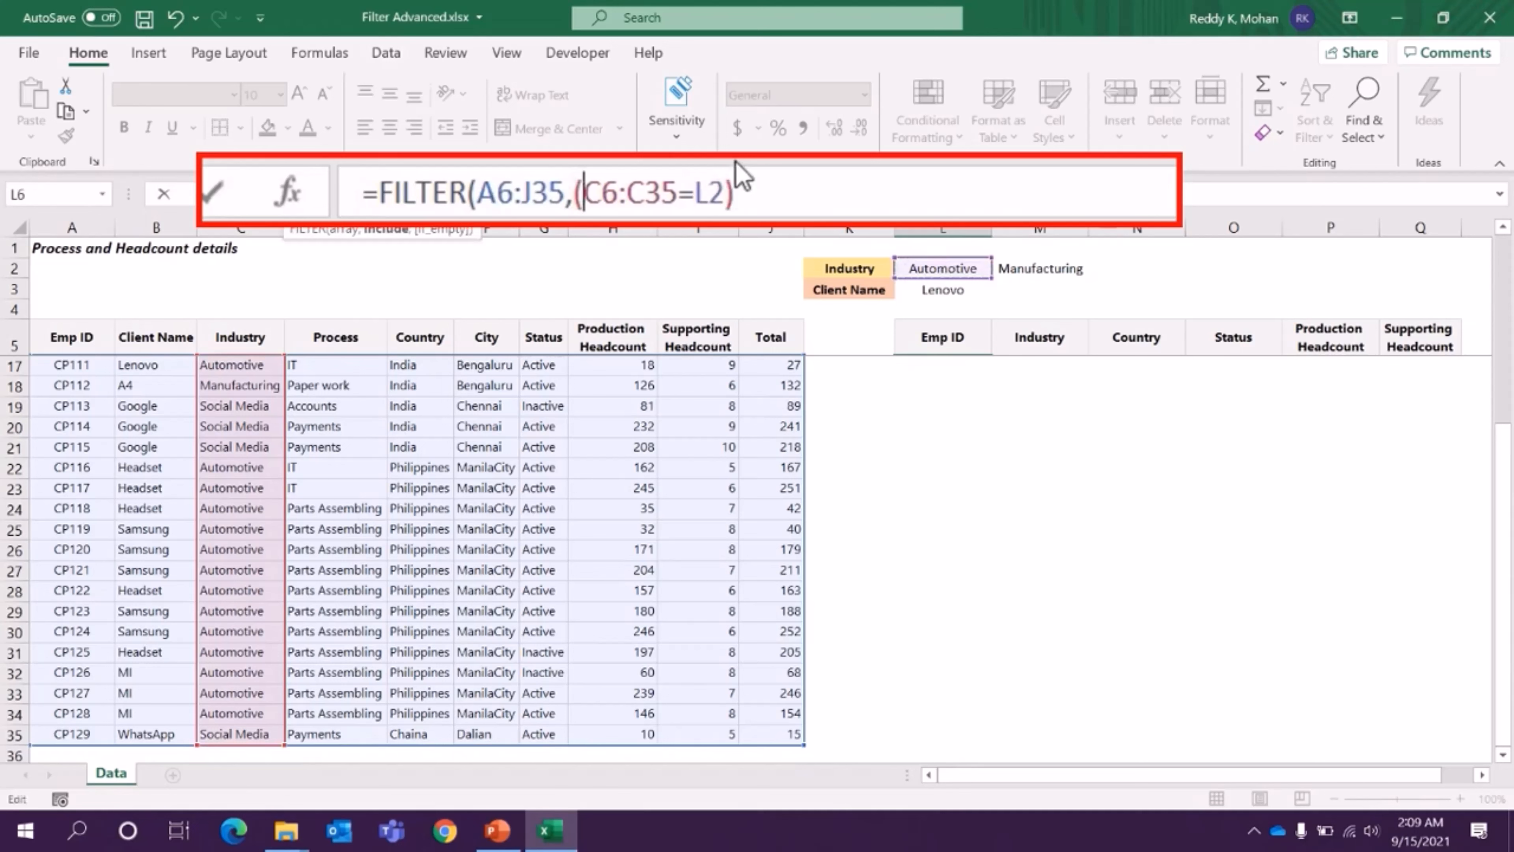
- Multiply the industry condition by the client name condition (B6:B35=L3) and complete the FILTER formula
{"action": "left_click", "coordinate": [828, 186]}
{"action": "type", "text": "*"}
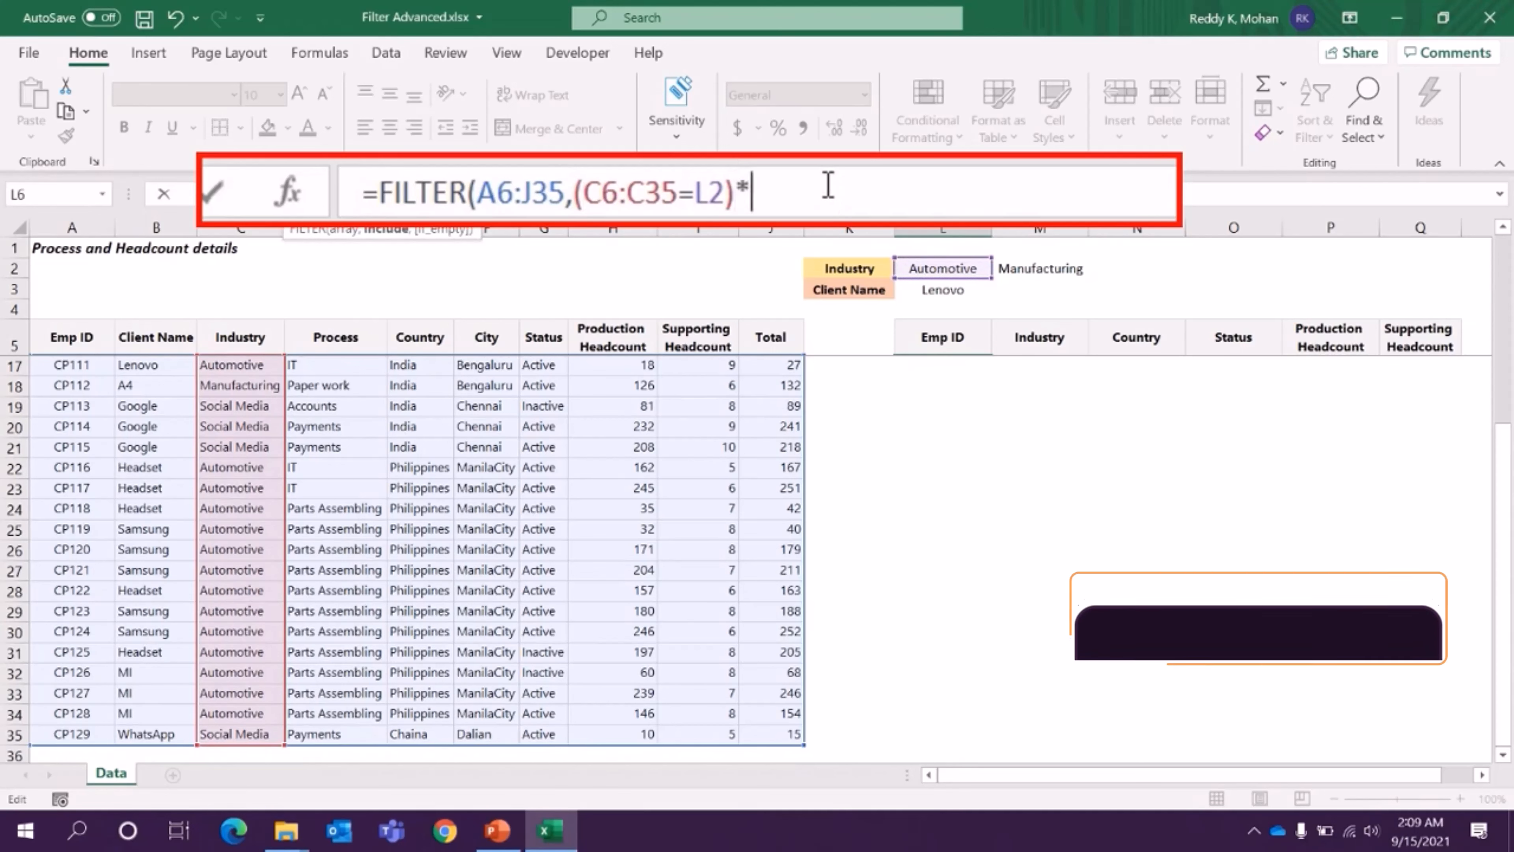
{"action": "type", "text": "("}
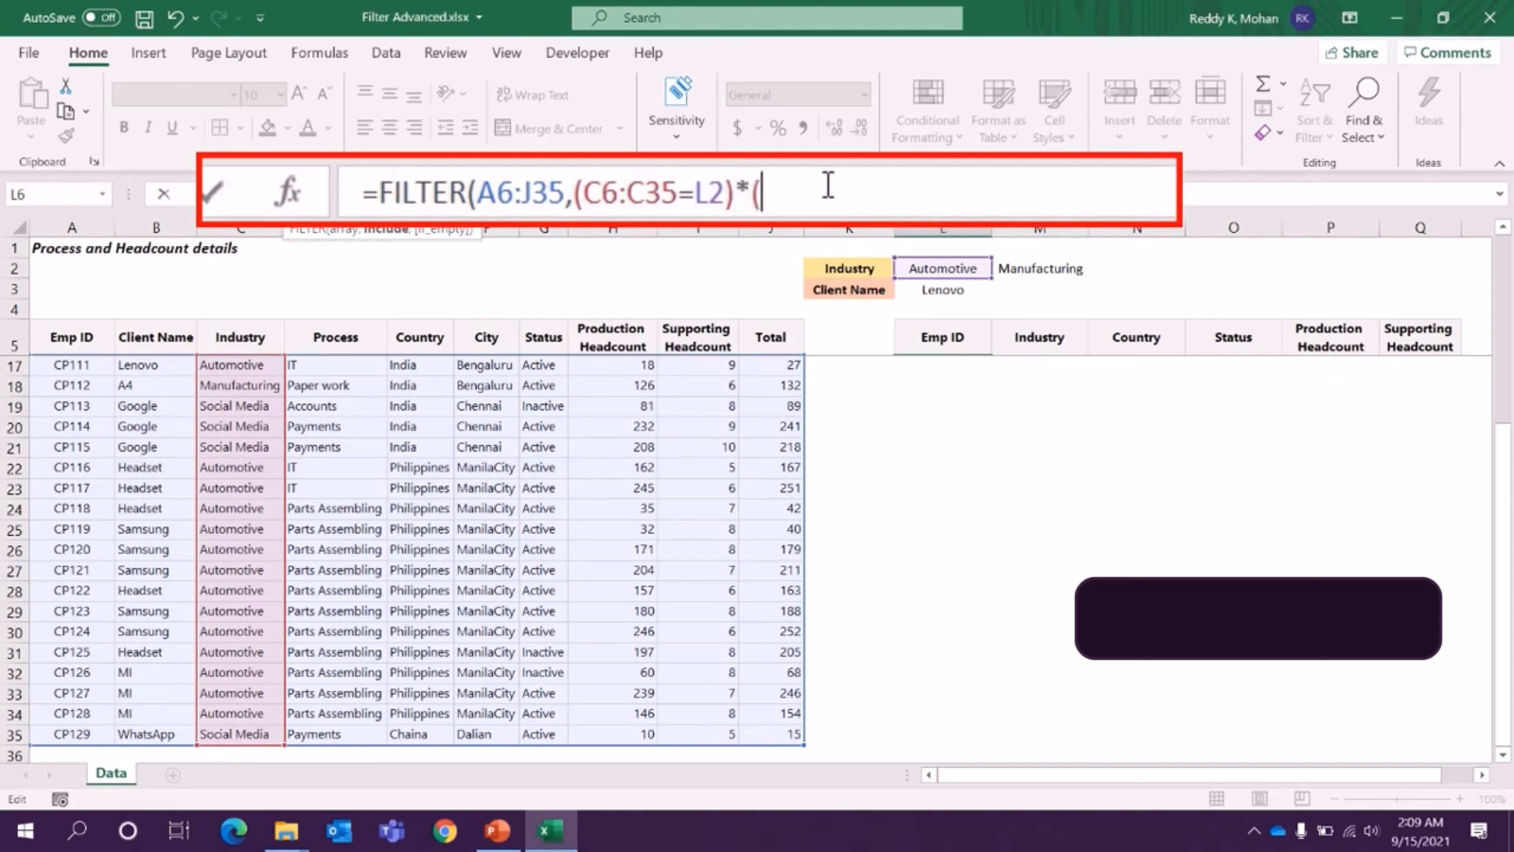
{"action": "left_click", "coordinate": [137, 365]}
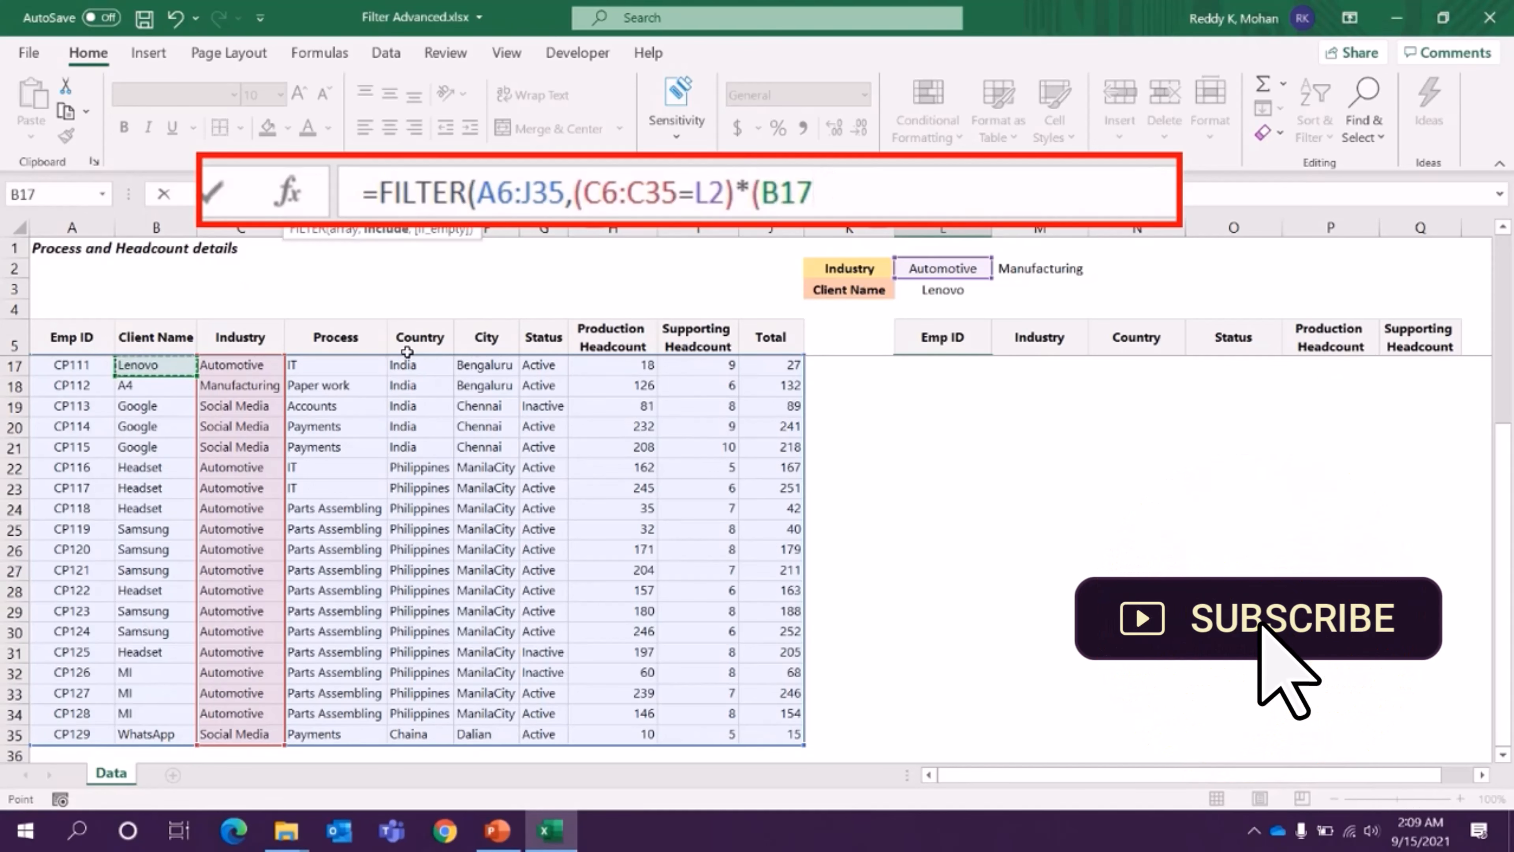
{"action": "key", "text": "ctrl+Up"}
{"action": "key", "text": "Down"}
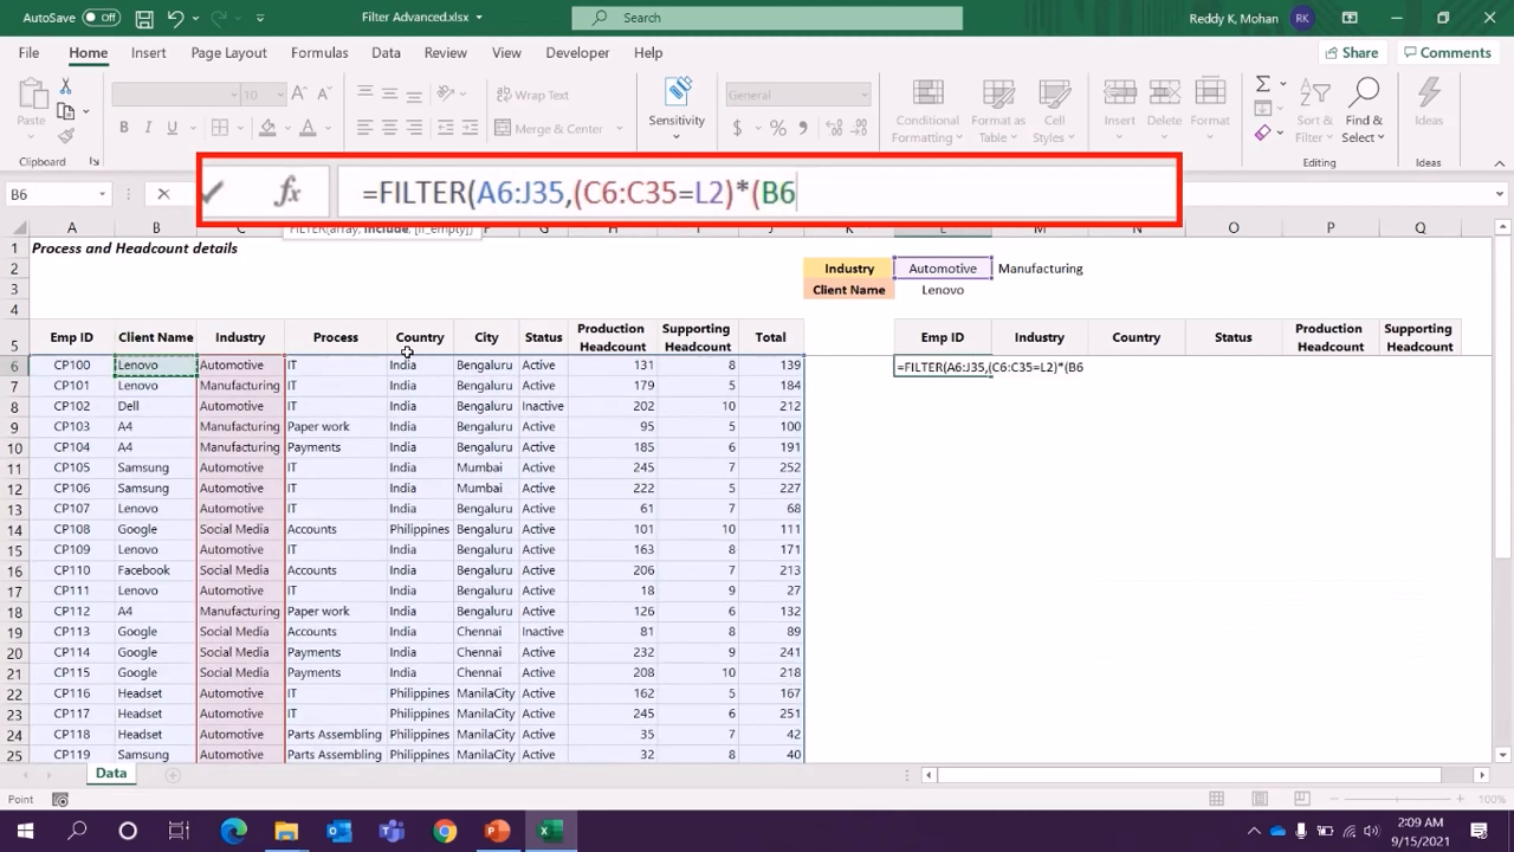
{"action": "key", "text": "ctrl+shift+Down"}
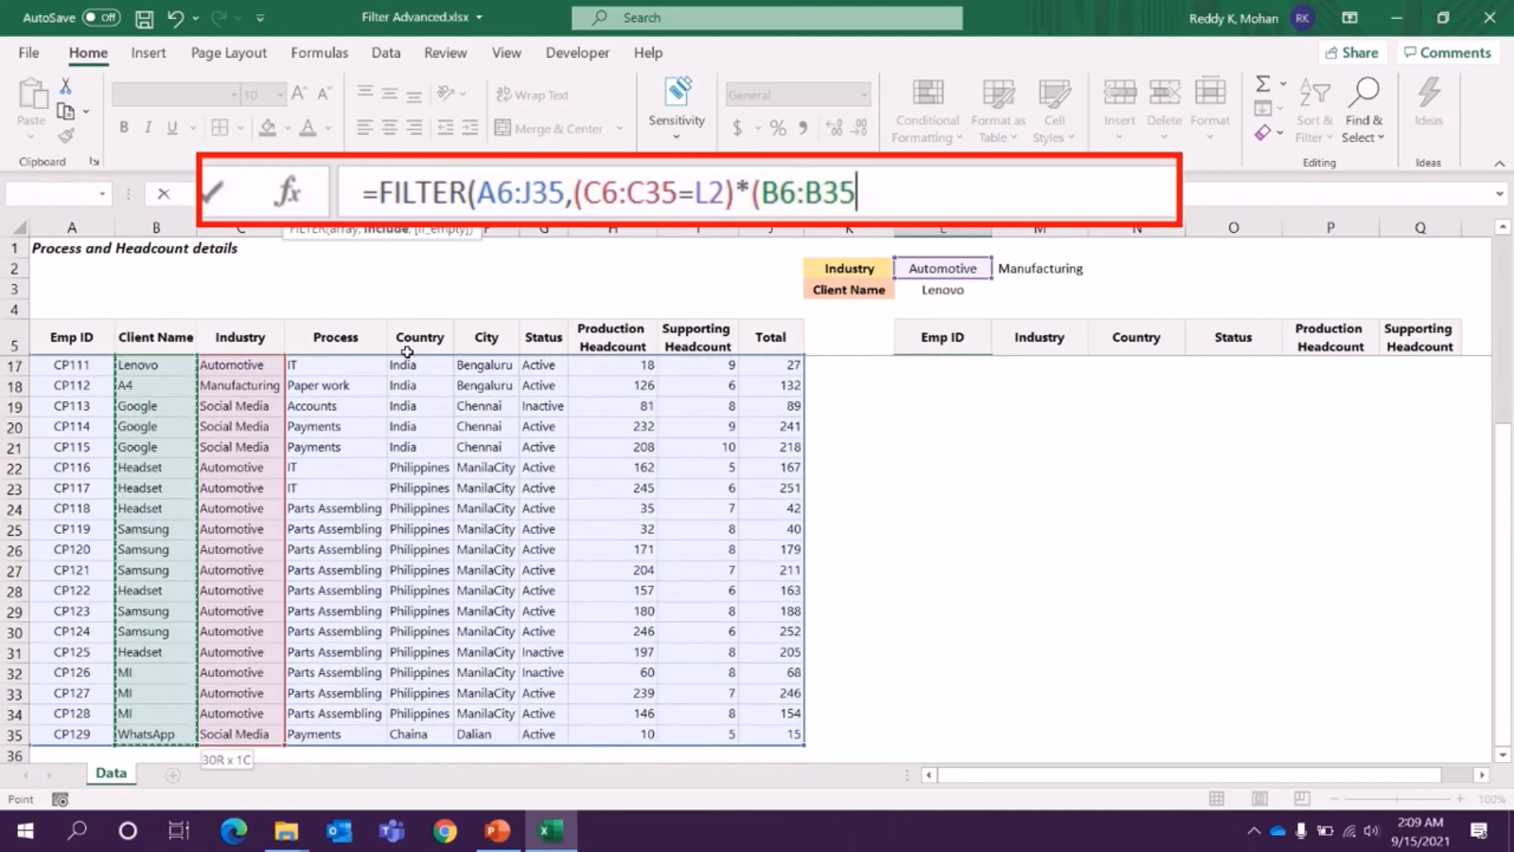
{"action": "type", "text": "="}
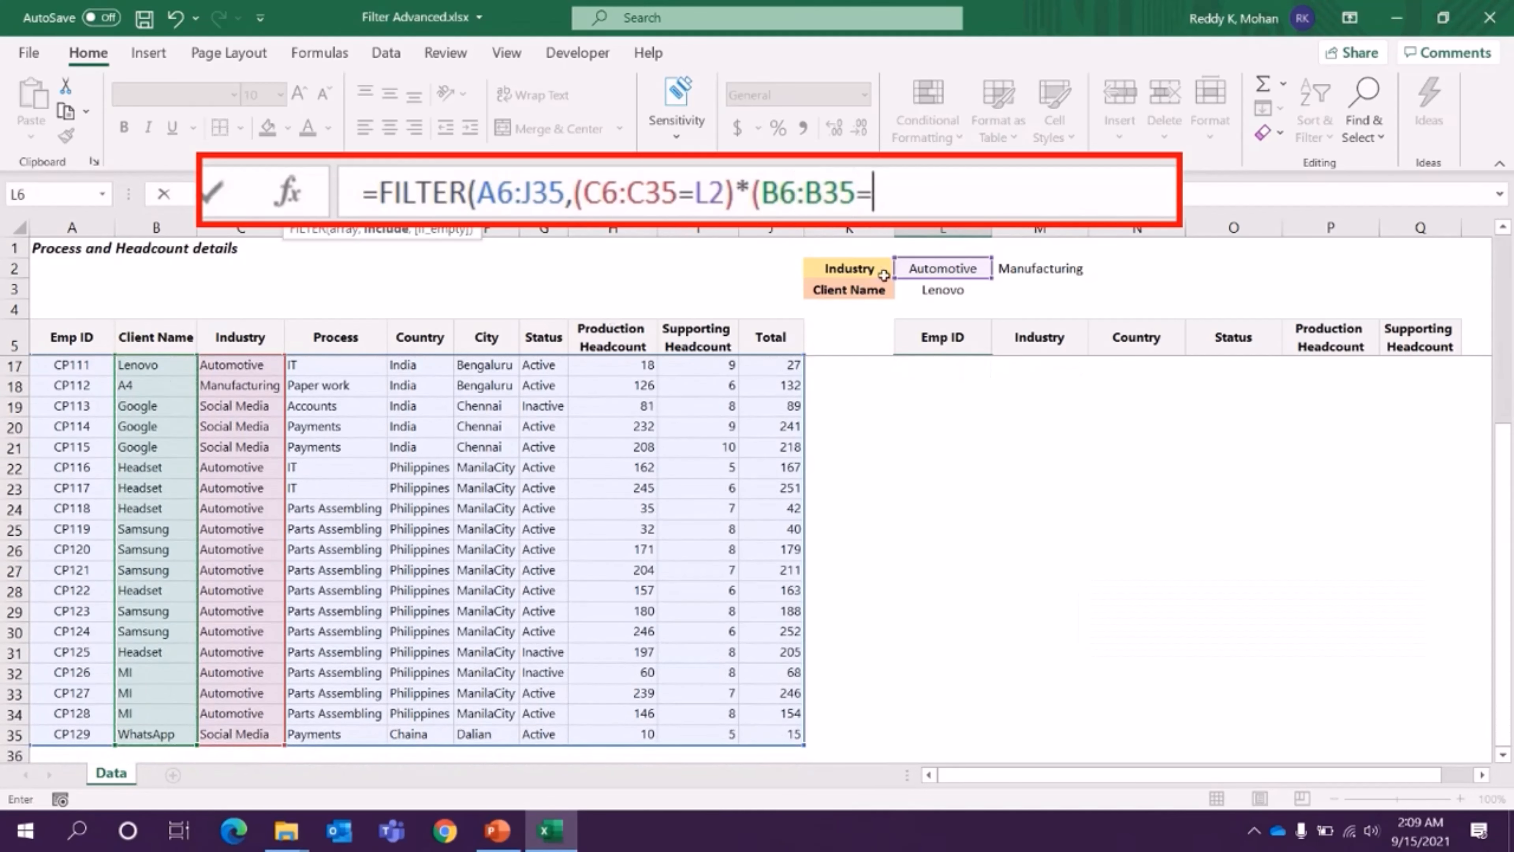
{"action": "left_click", "coordinate": [938, 289]}
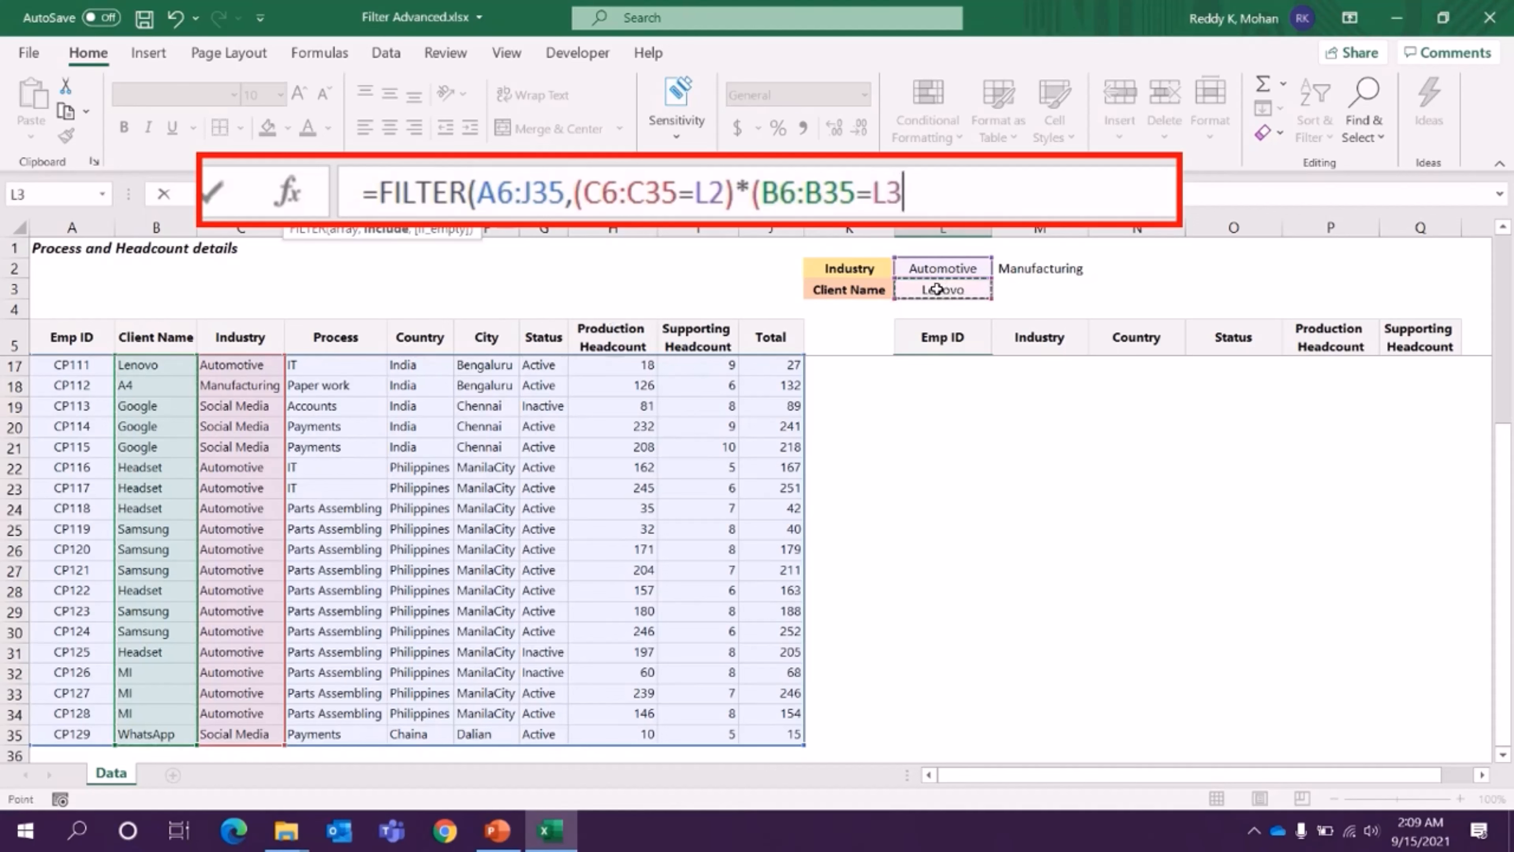
{"action": "type", "text": "))"}
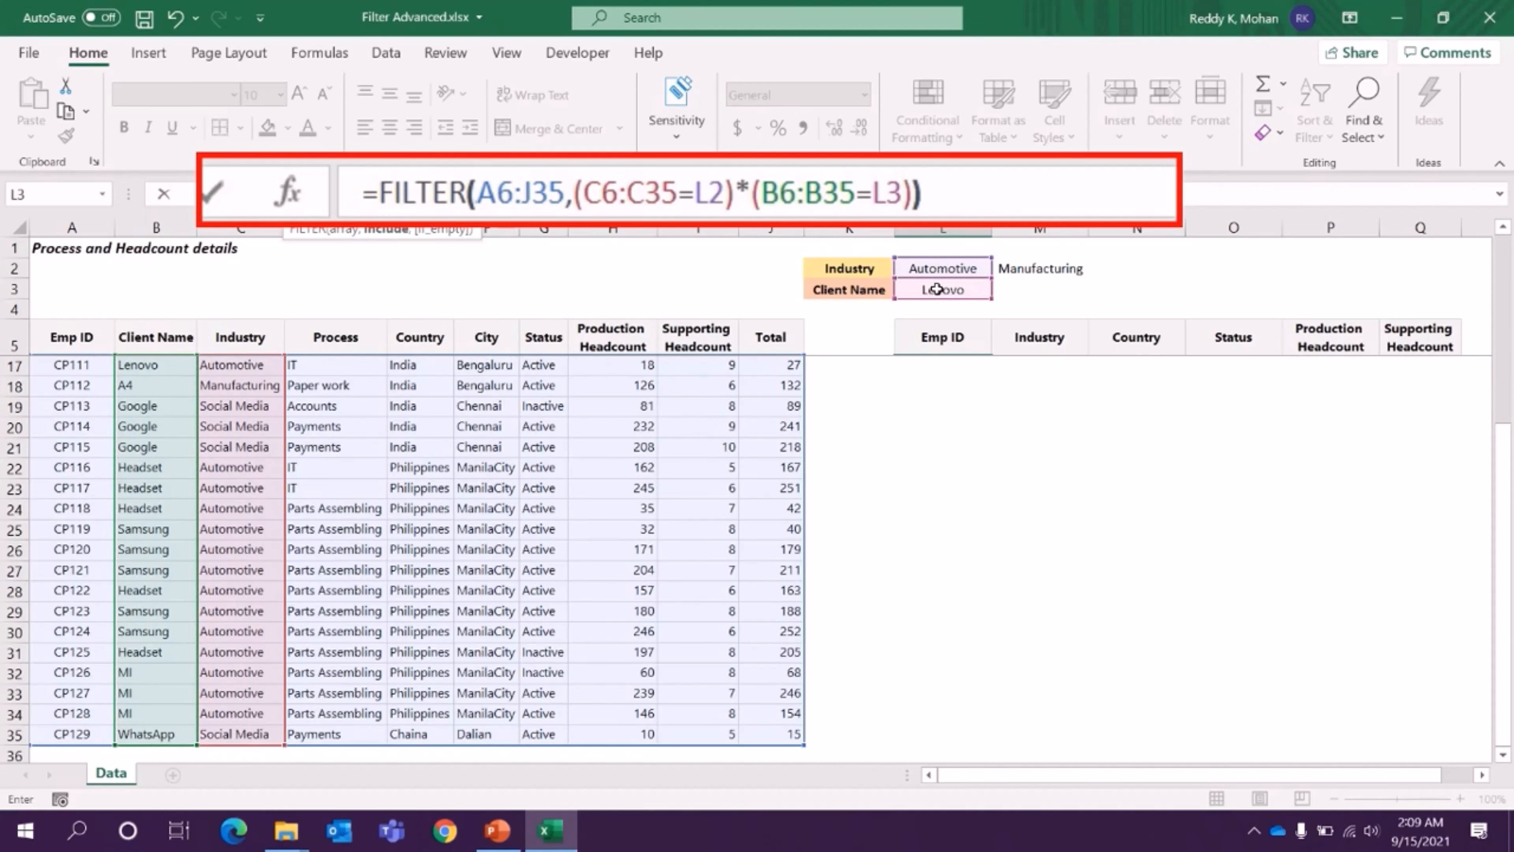
{"action": "key", "text": "Return"}
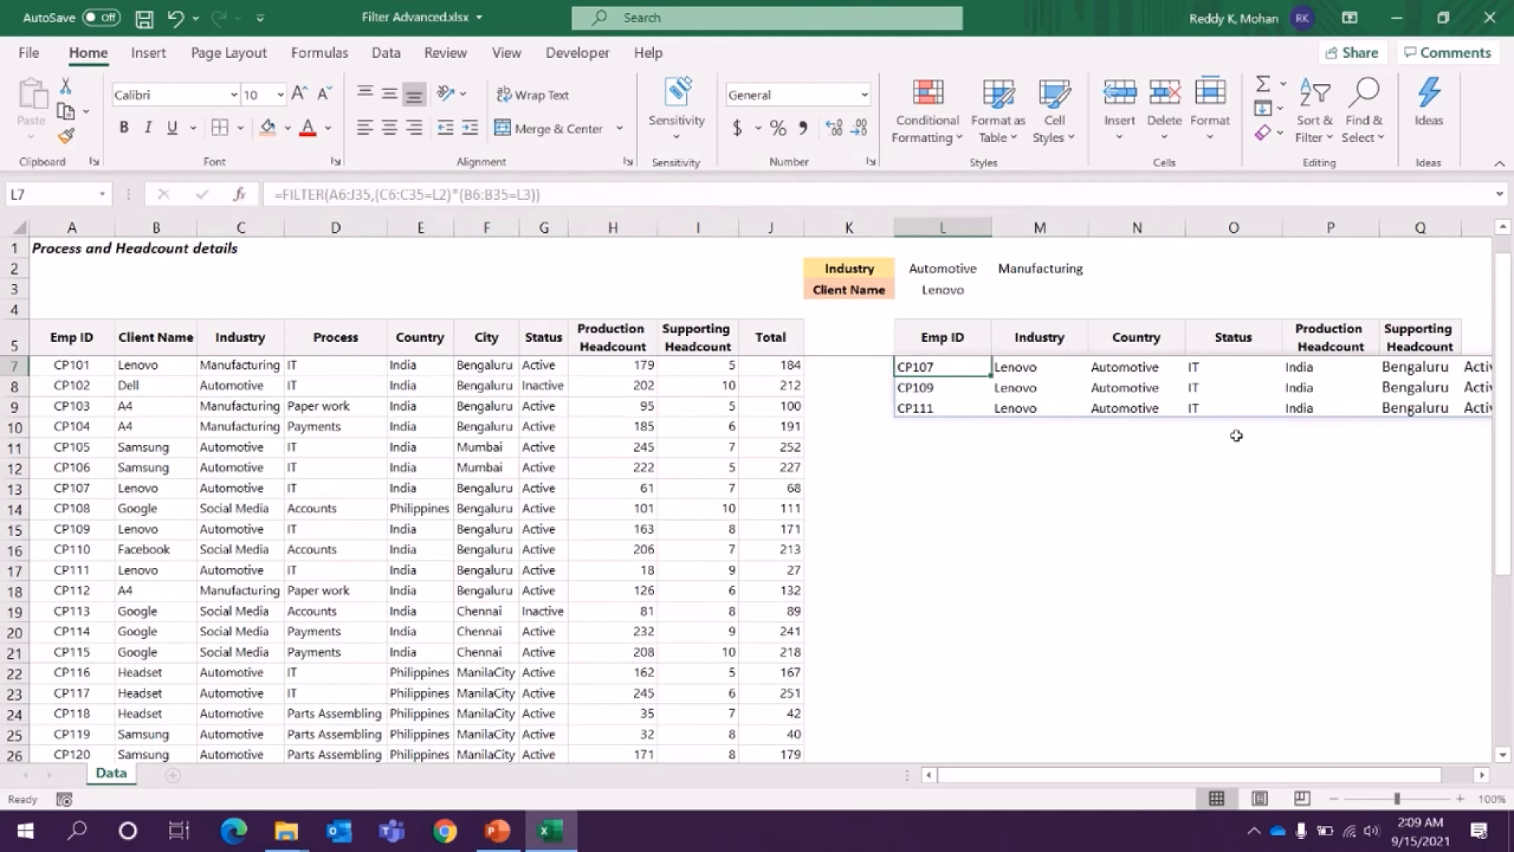
- Compare the columns of the filtered rows from L6 onward with the copied headers above them
{"action": "scroll", "coordinate": [1134, 469], "scroll_direction": "up", "scroll_amount": 1}
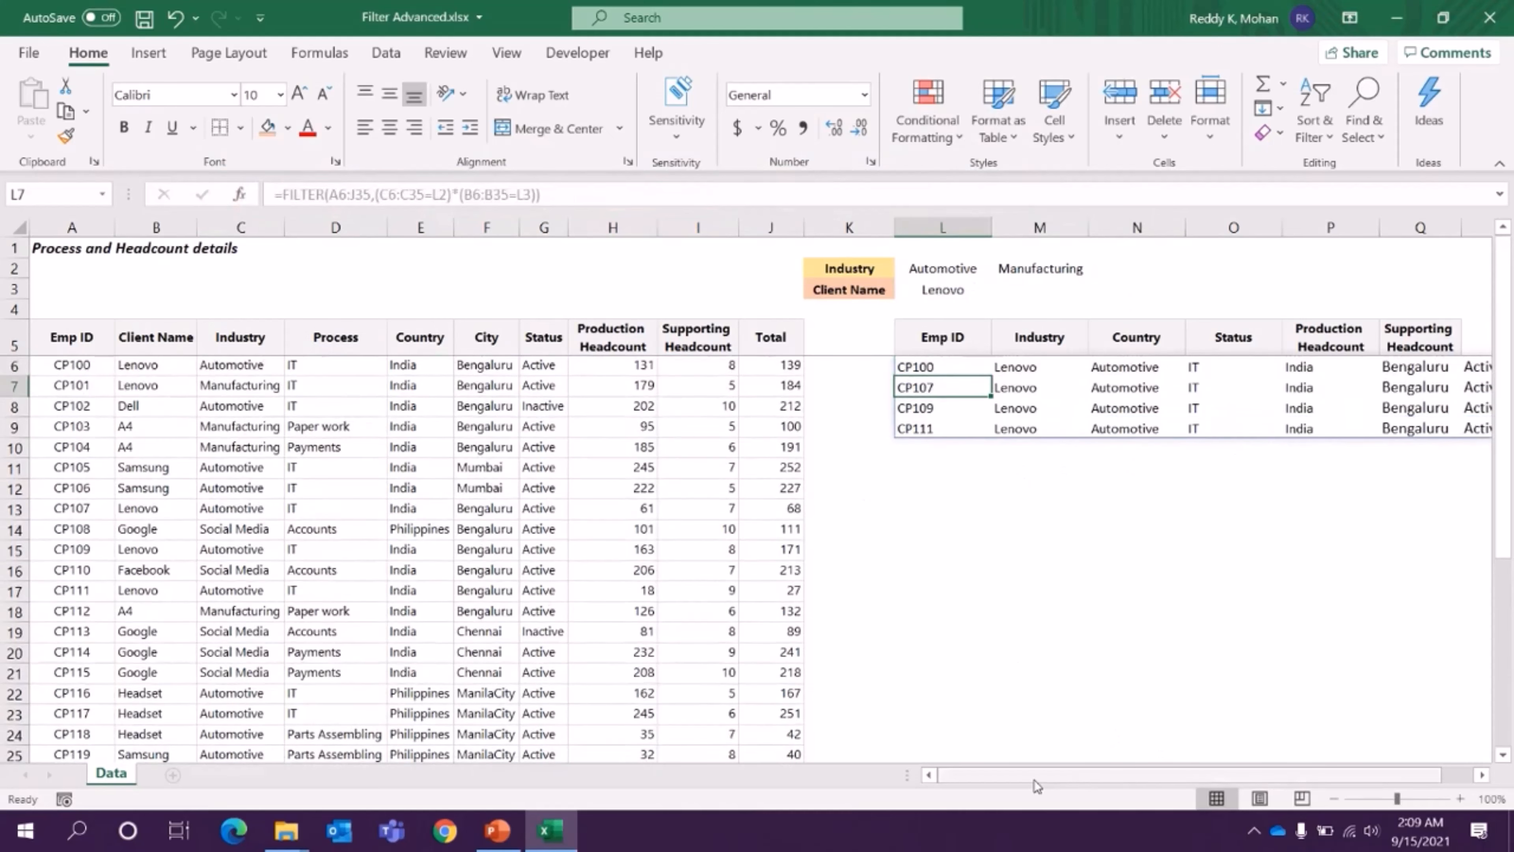
{"action": "left_click_drag", "start_coordinate": [1039, 778], "coordinate": [1073, 779]}
{"action": "left_click", "coordinate": [930, 366]}
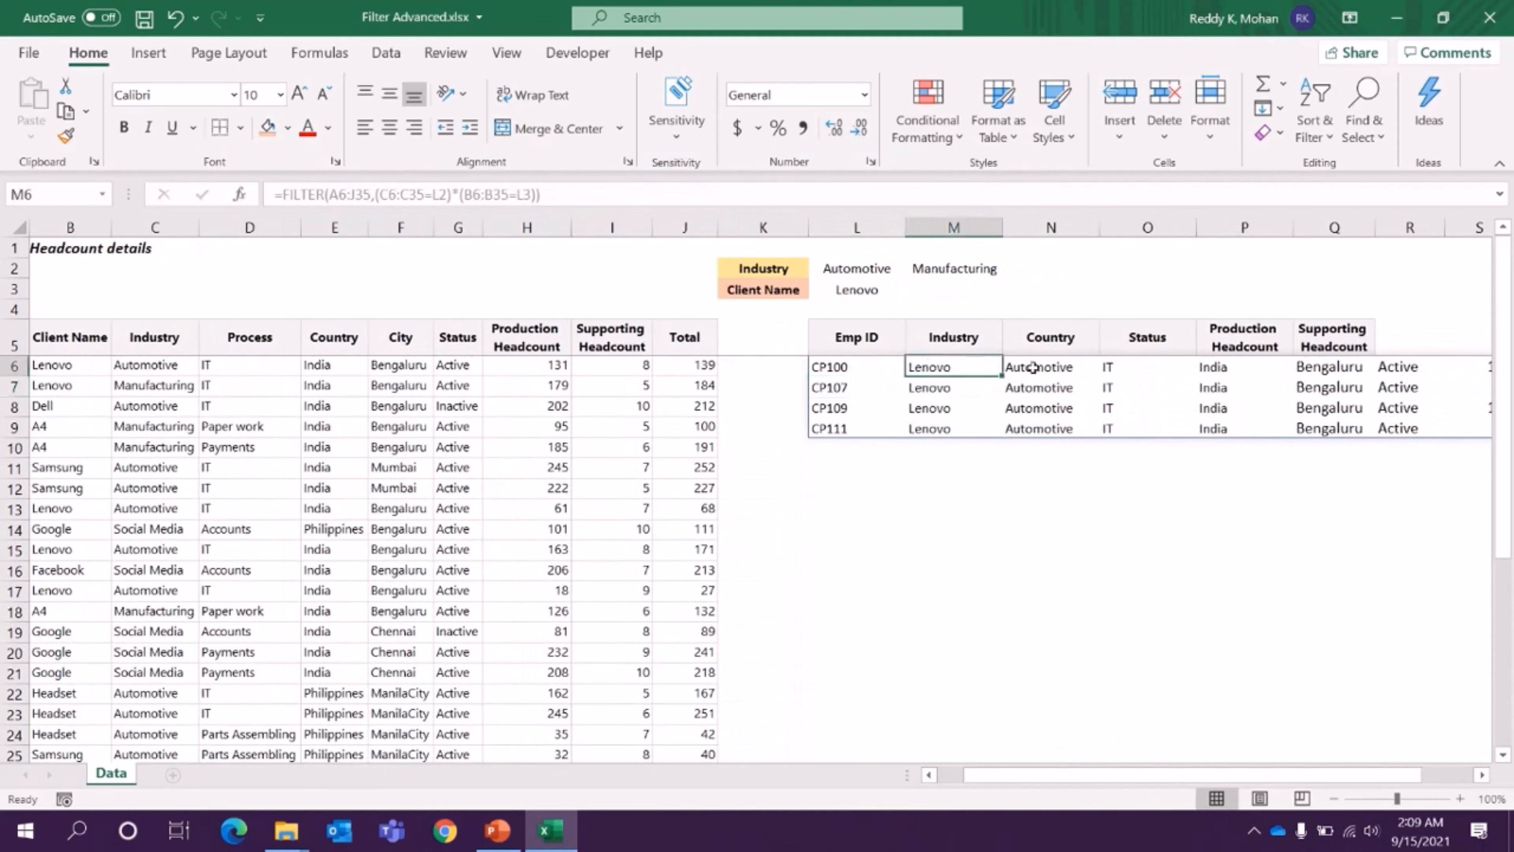
{"action": "left_click", "coordinate": [1034, 368]}
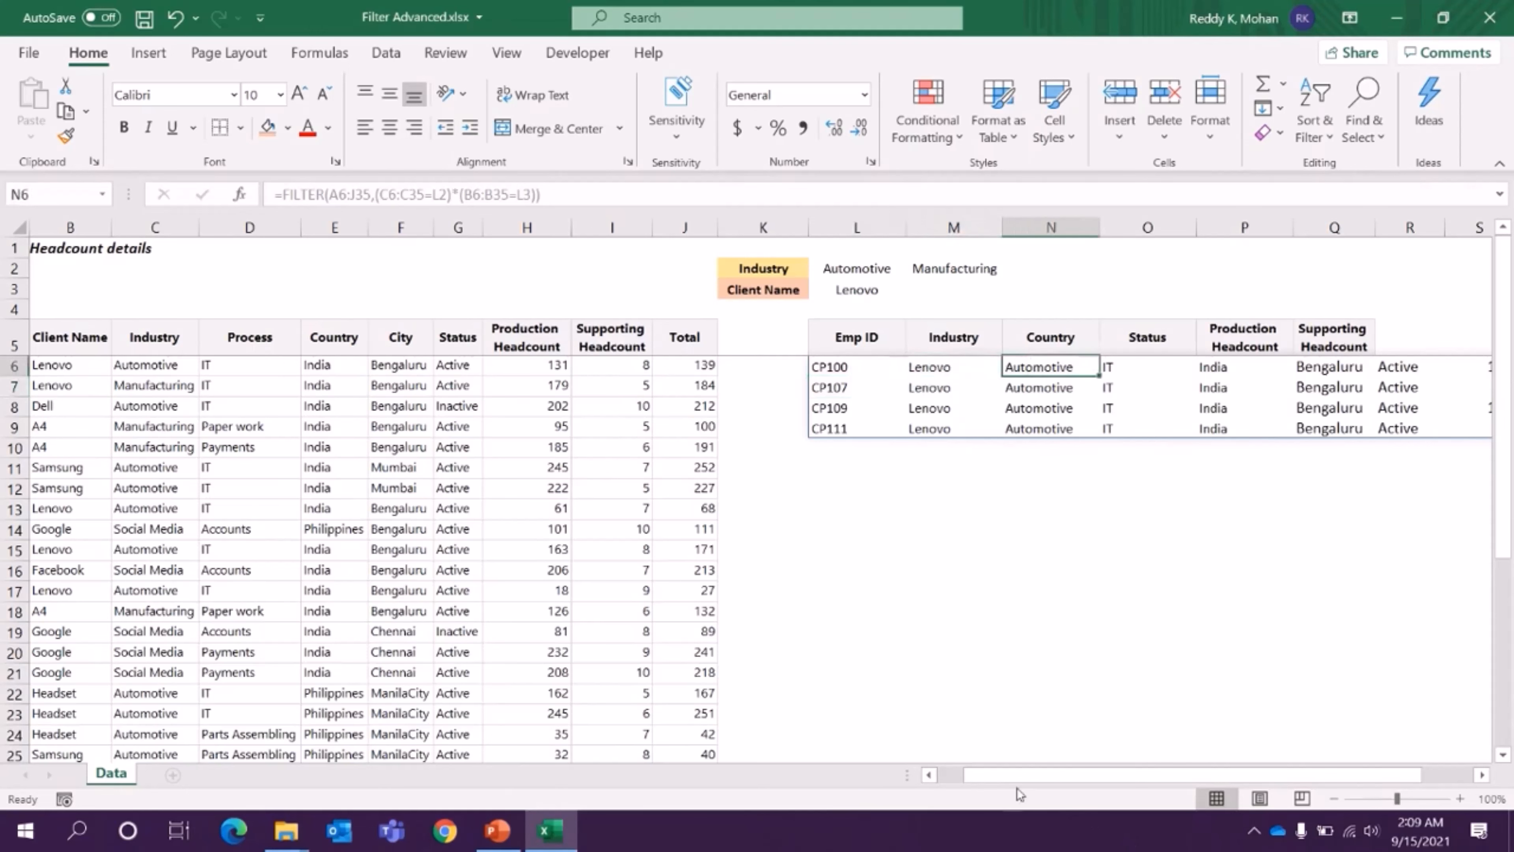
{"action": "left_click_drag", "start_coordinate": [1022, 774], "coordinate": [1074, 775]}
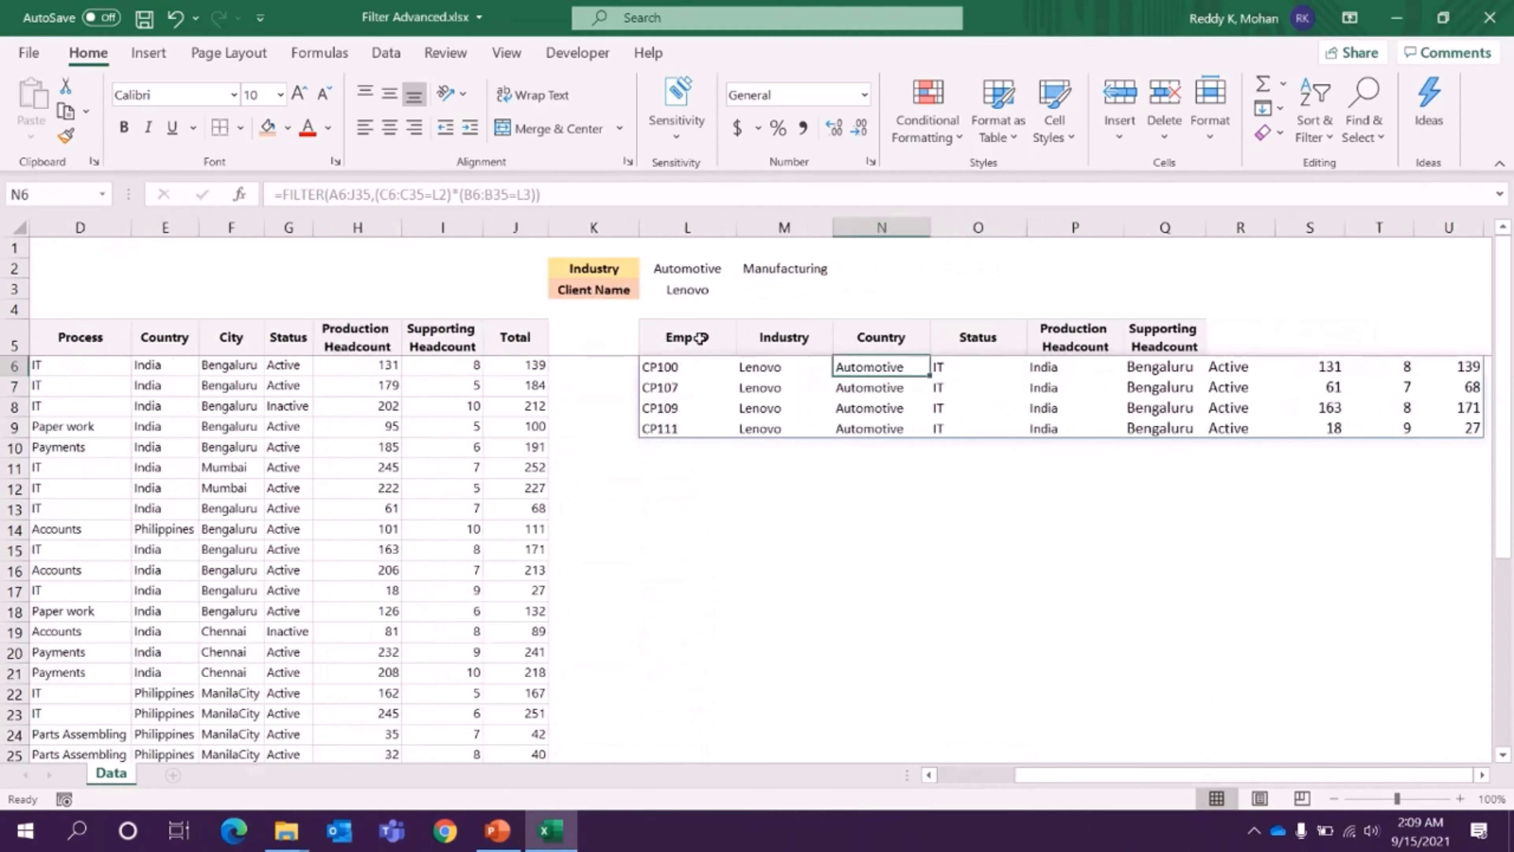
{"action": "left_click_drag", "start_coordinate": [701, 338], "coordinate": [1196, 341]}
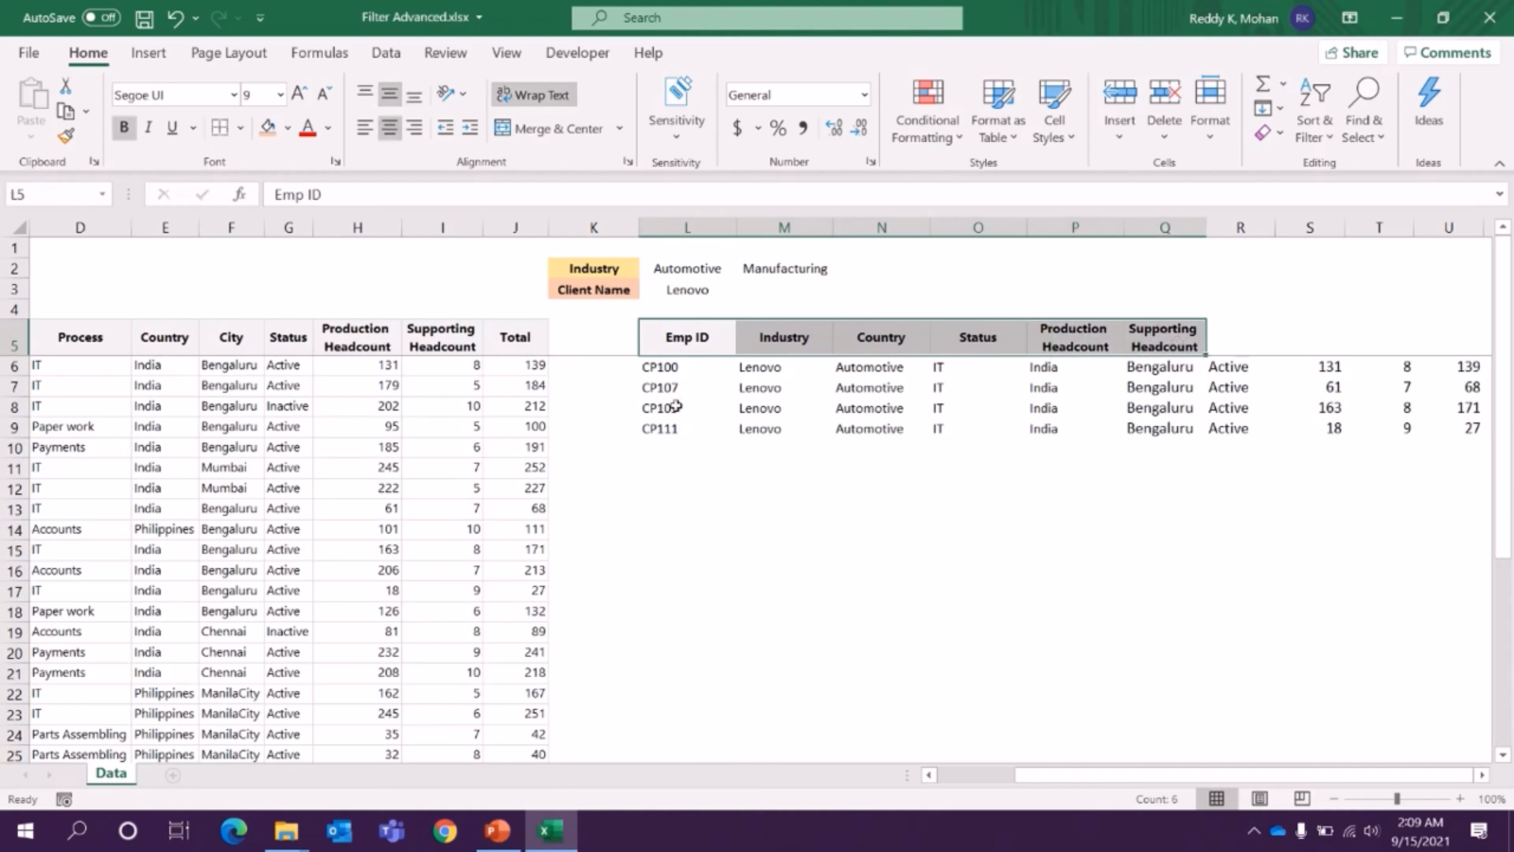
{"action": "left_click_drag", "start_coordinate": [677, 367], "coordinate": [796, 428]}
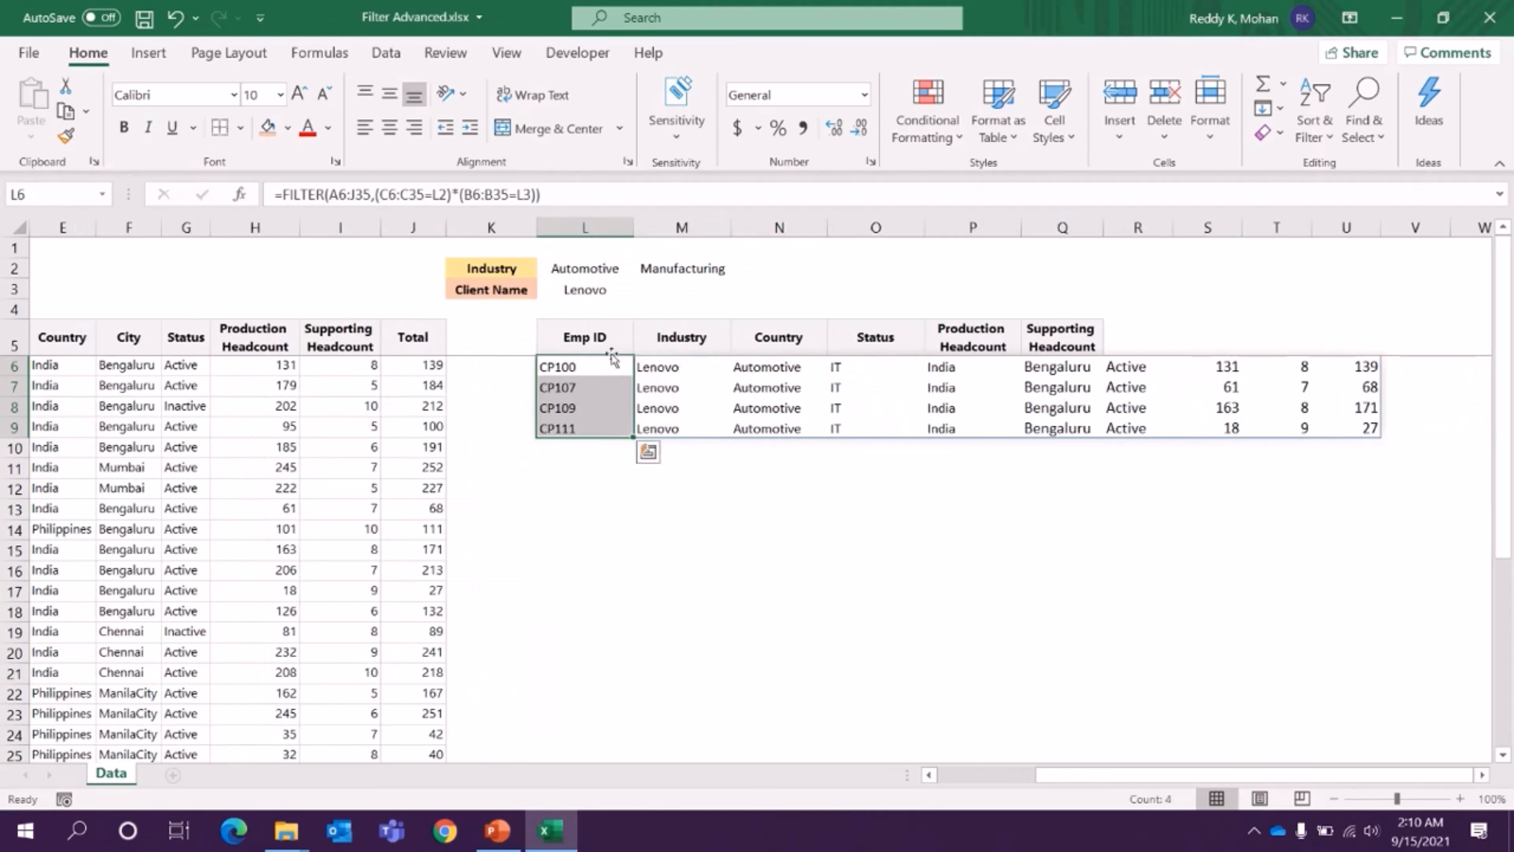
- Compare the copied headers in L5:Q5 with the source table's headers and the empty row 4 above them
{"action": "left_click_drag", "start_coordinate": [578, 339], "coordinate": [1052, 336]}
{"action": "left_click_drag", "start_coordinate": [1045, 775], "coordinate": [956, 777]}
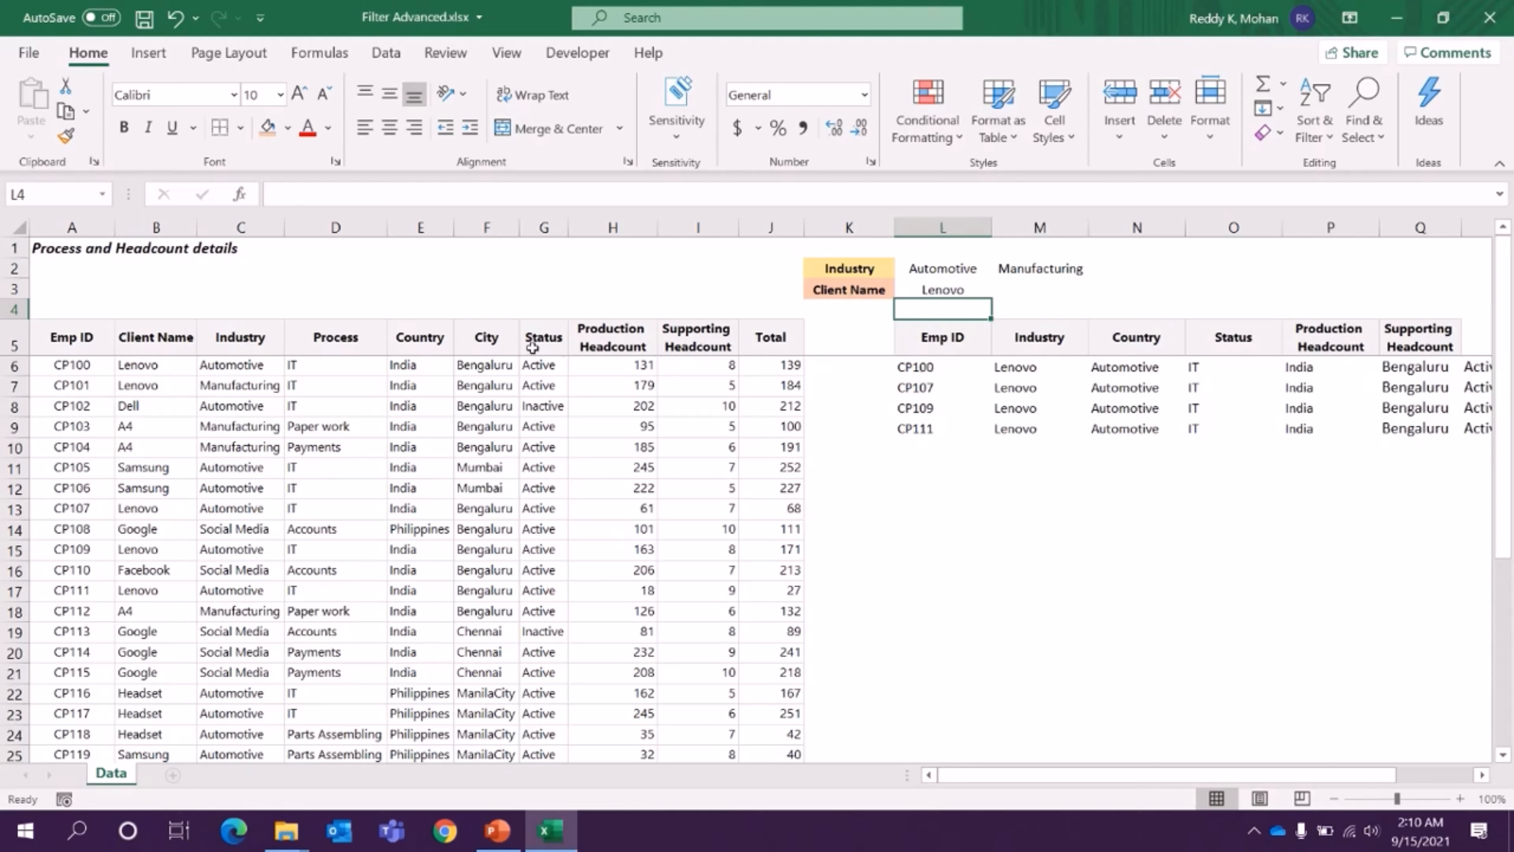
{"action": "left_click_drag", "start_coordinate": [51, 310], "coordinate": [745, 322]}
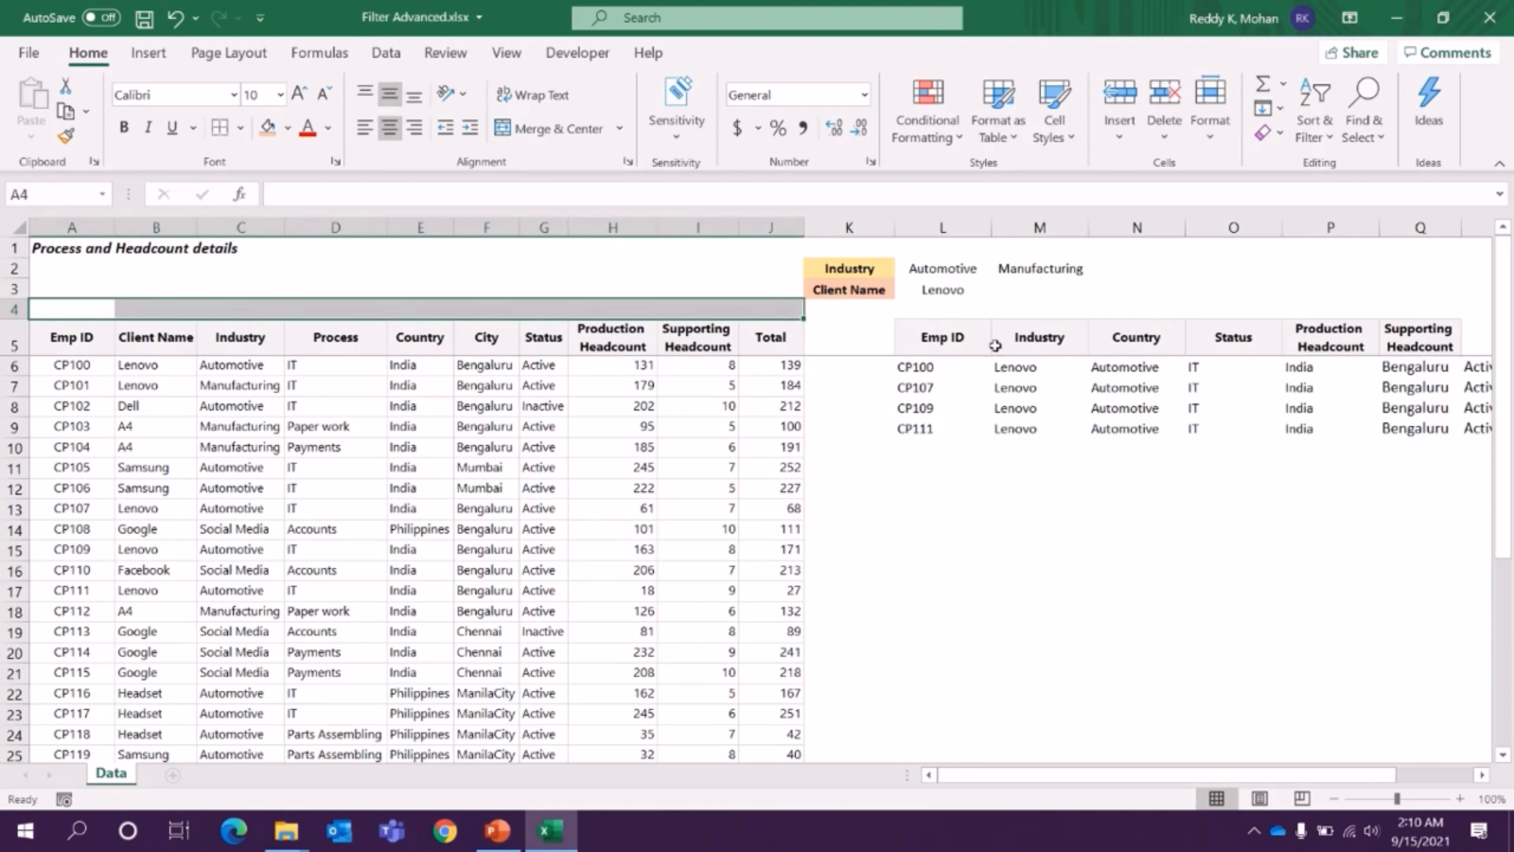
{"action": "left_click_drag", "start_coordinate": [949, 350], "coordinate": [1401, 343]}
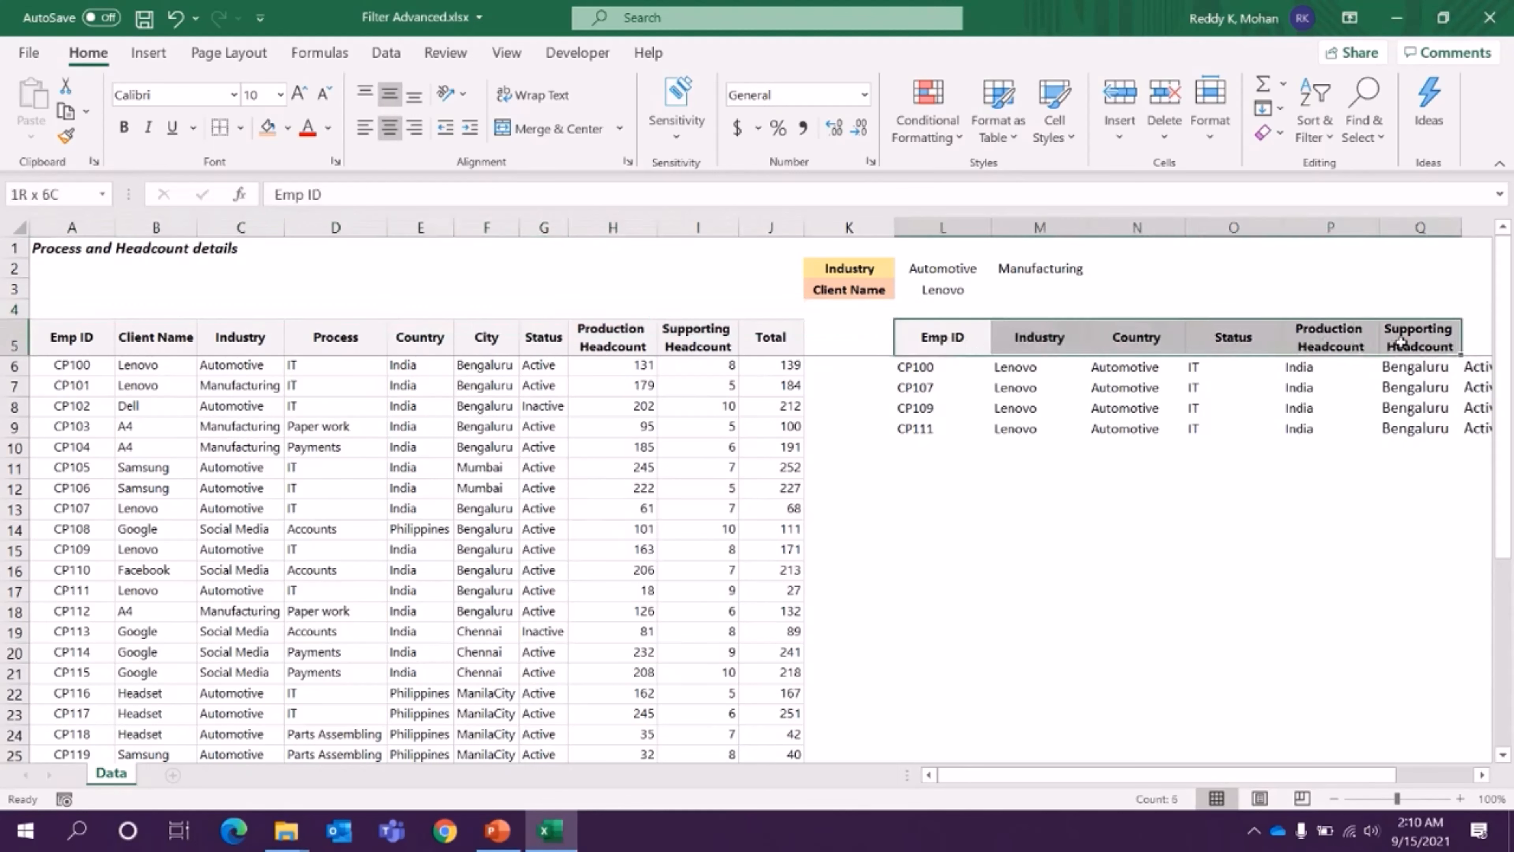
- Enter the column flags 1, 0, 1, 0 in A4:D4, above Emp ID, Client Name, Industry and Process
{"action": "left_click", "coordinate": [69, 312]}
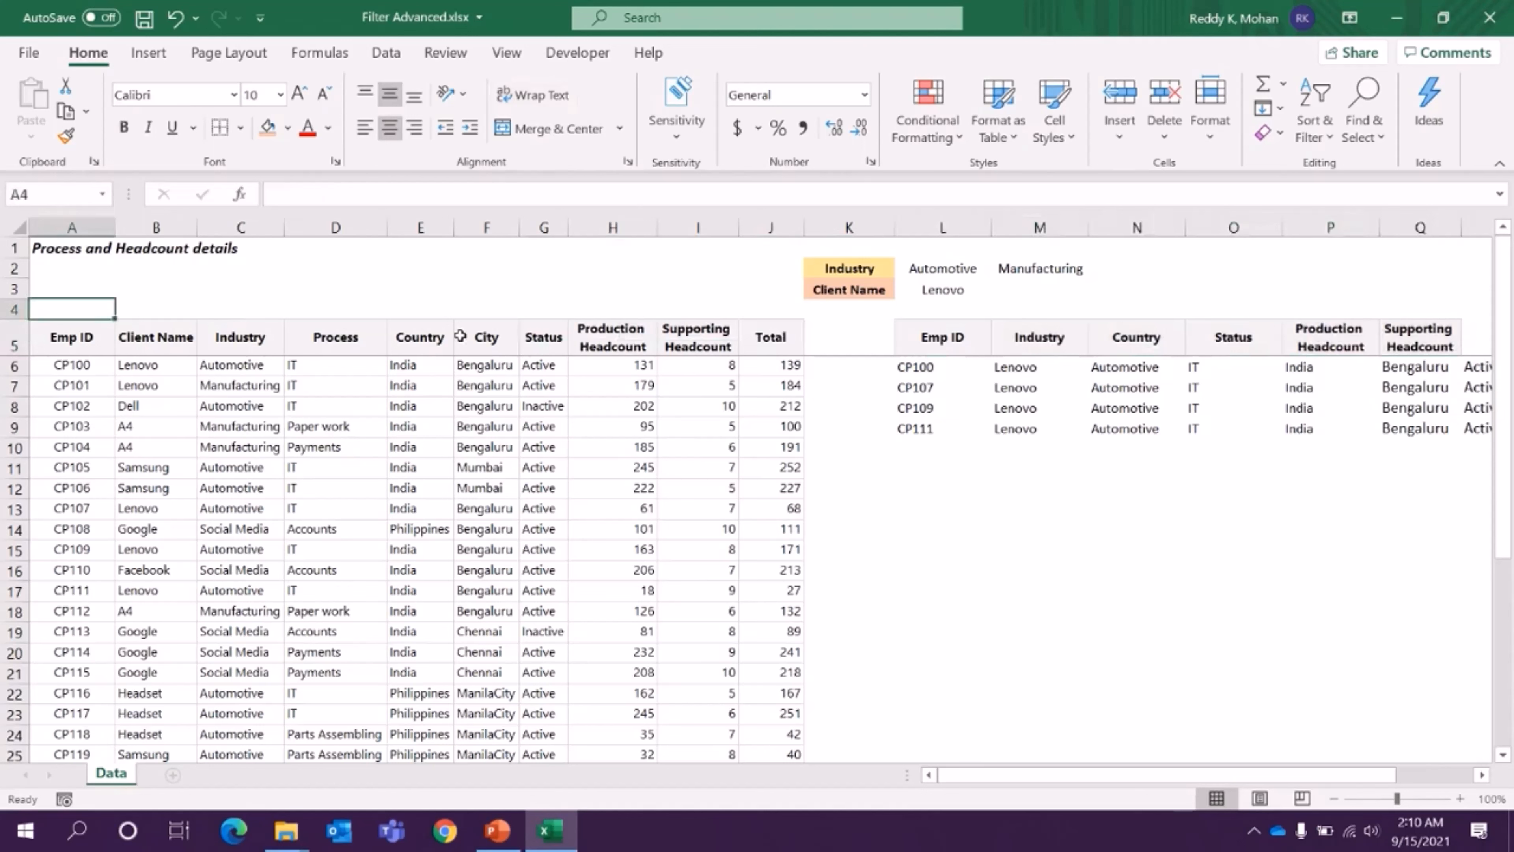
{"action": "type", "text": "1"}
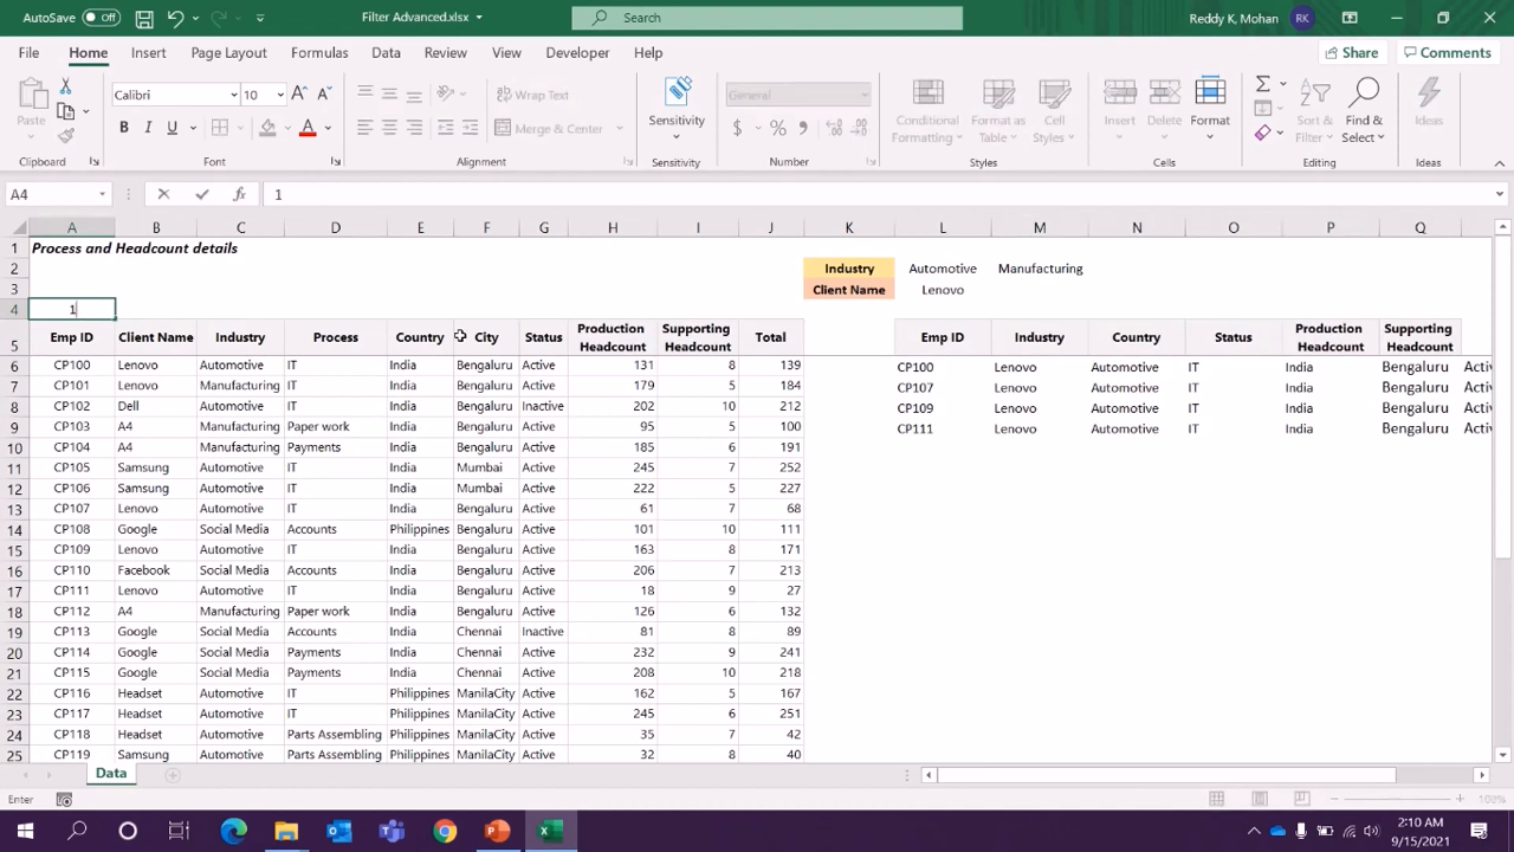
{"action": "key", "text": "Tab"}
{"action": "type", "text": "0"}
{"action": "key", "text": "Tab"}
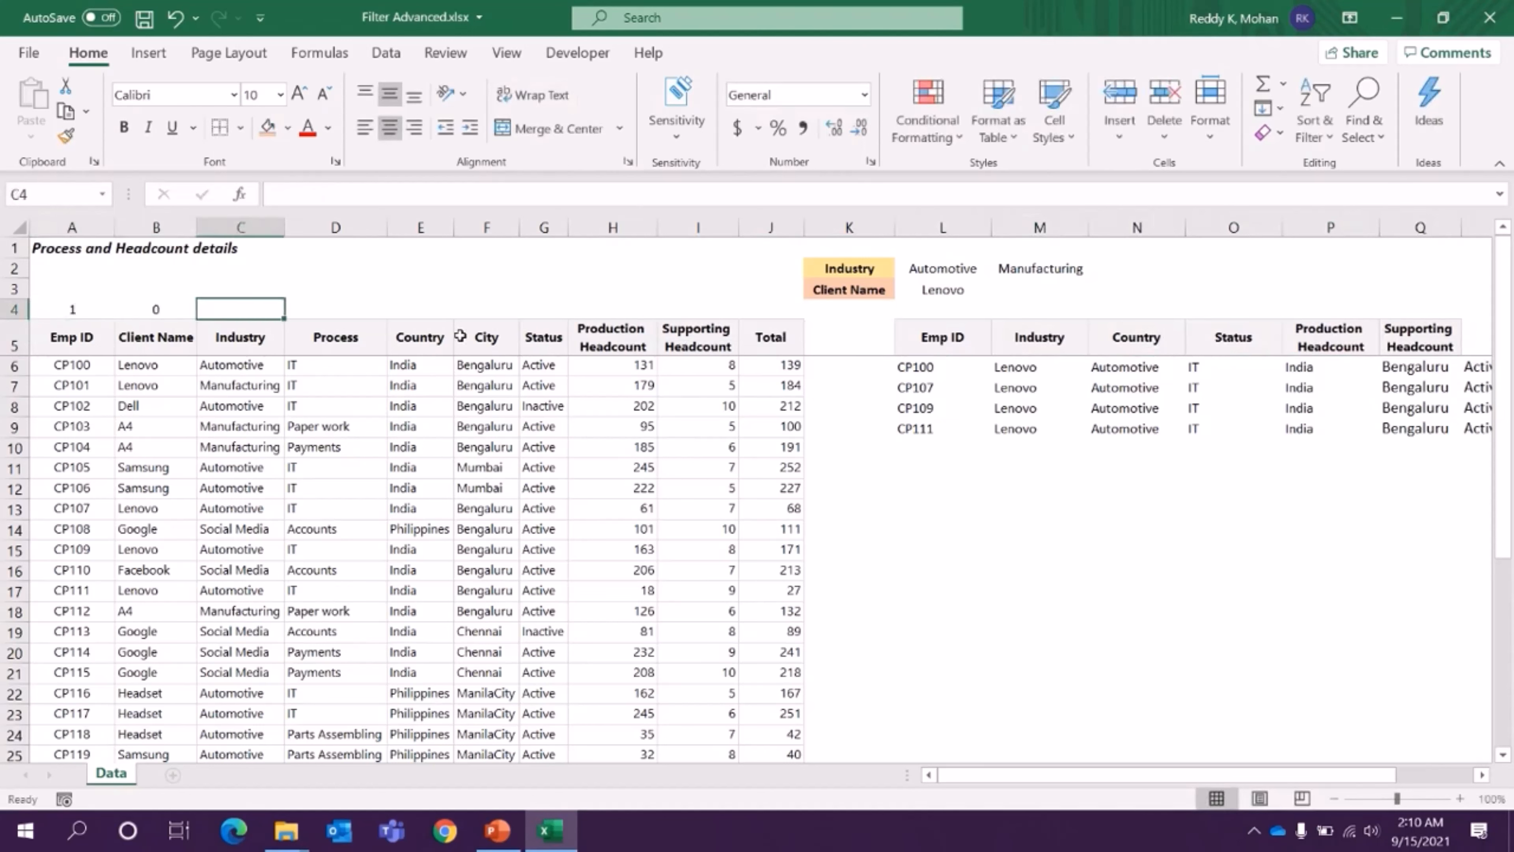
{"action": "type", "text": "1"}
{"action": "key", "text": "Tab"}
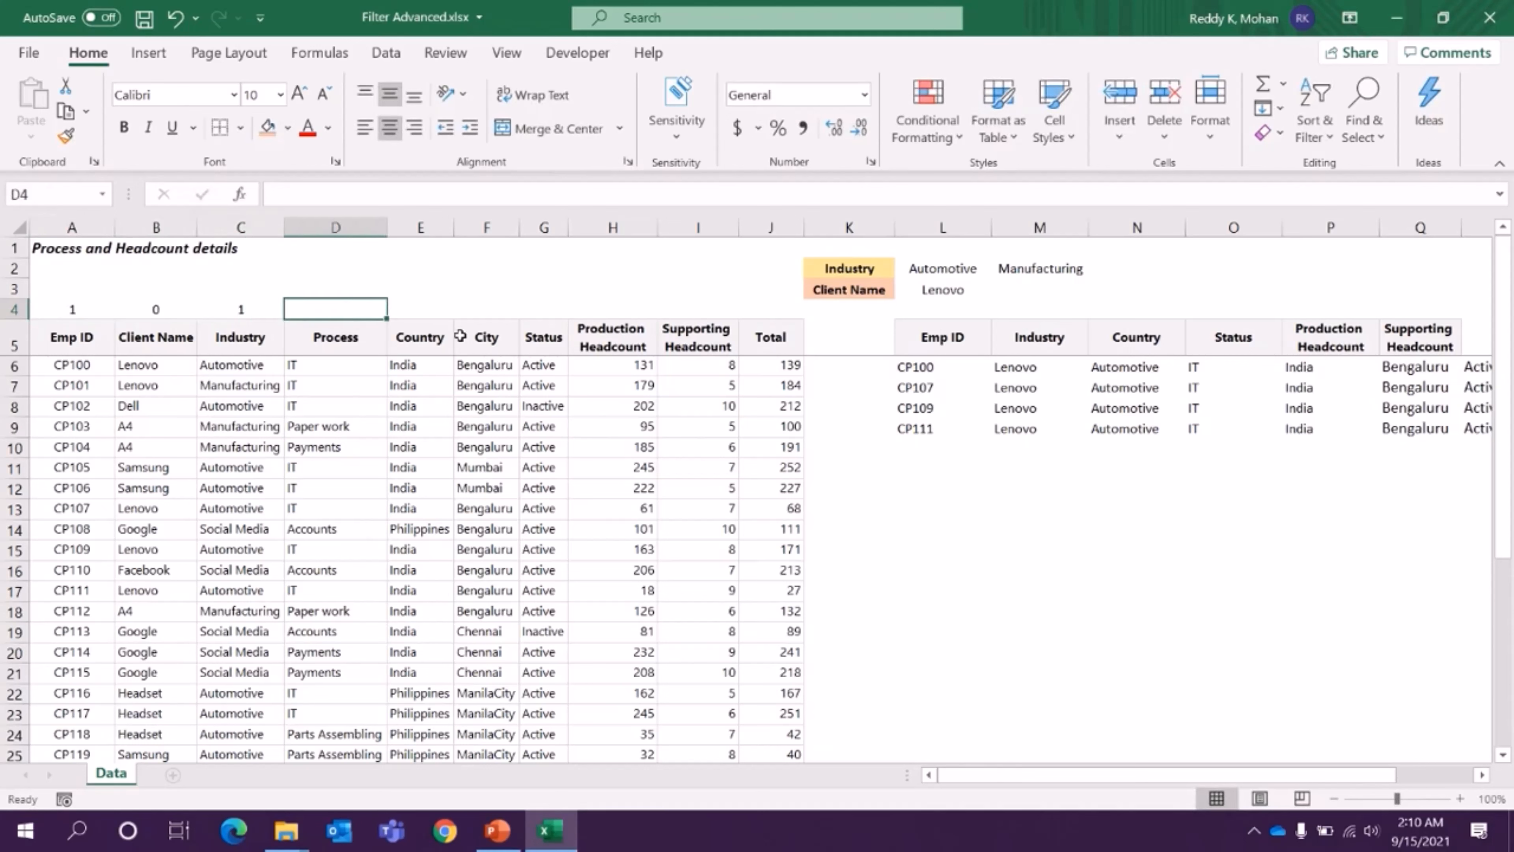
{"action": "type", "text": "0"}
{"action": "key", "text": "Tab"}
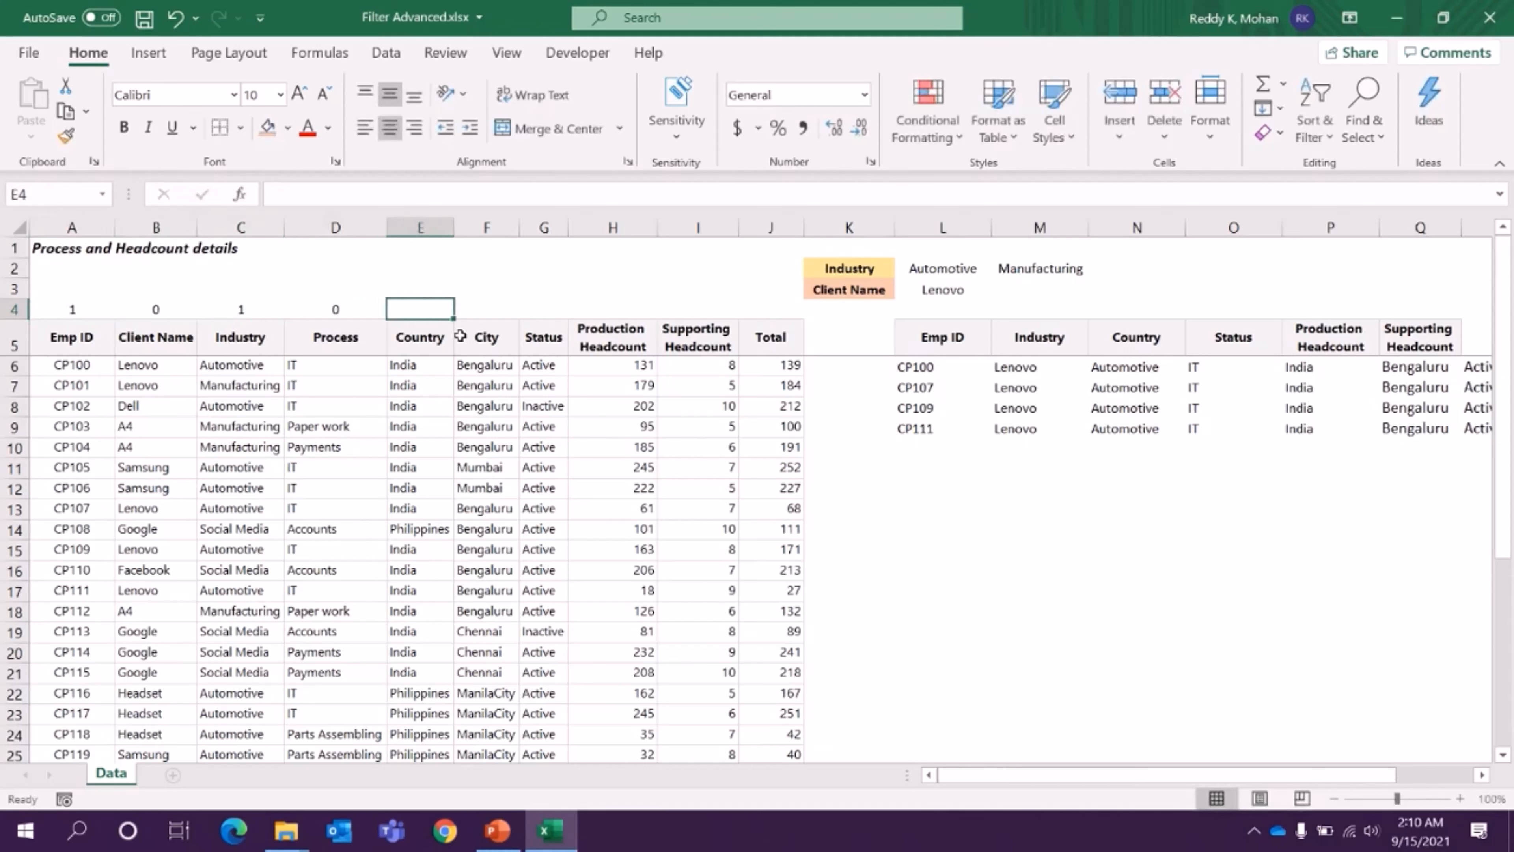
- Enter the flags 1, 0, 1, 1, 1 in E4:I4, above Country, City, Status, Production Headcount and Supporting Headcount
{"action": "type", "text": "1"}
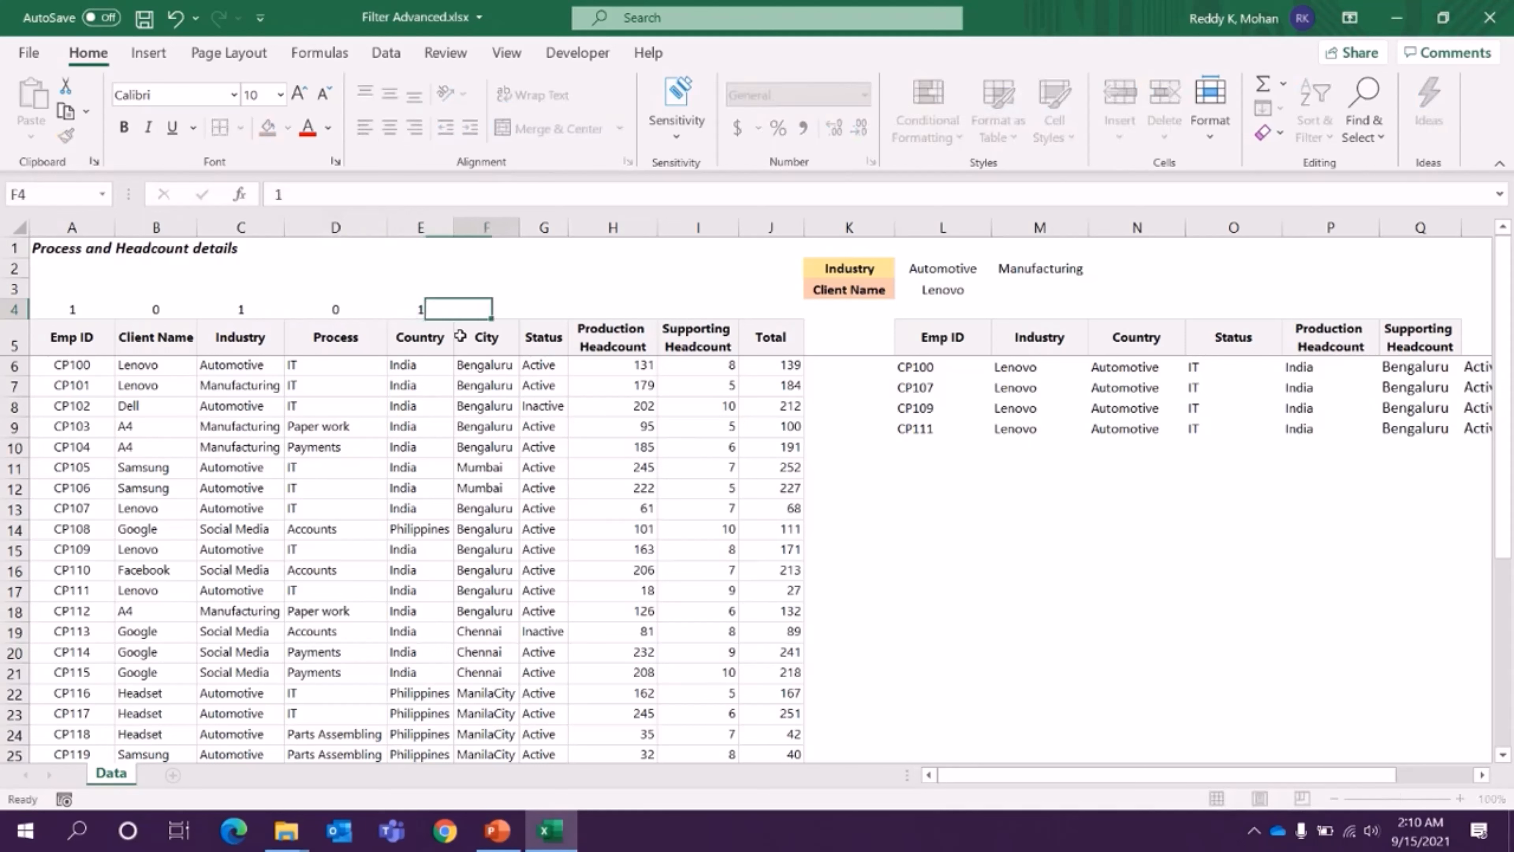
{"action": "key", "text": "Tab"}
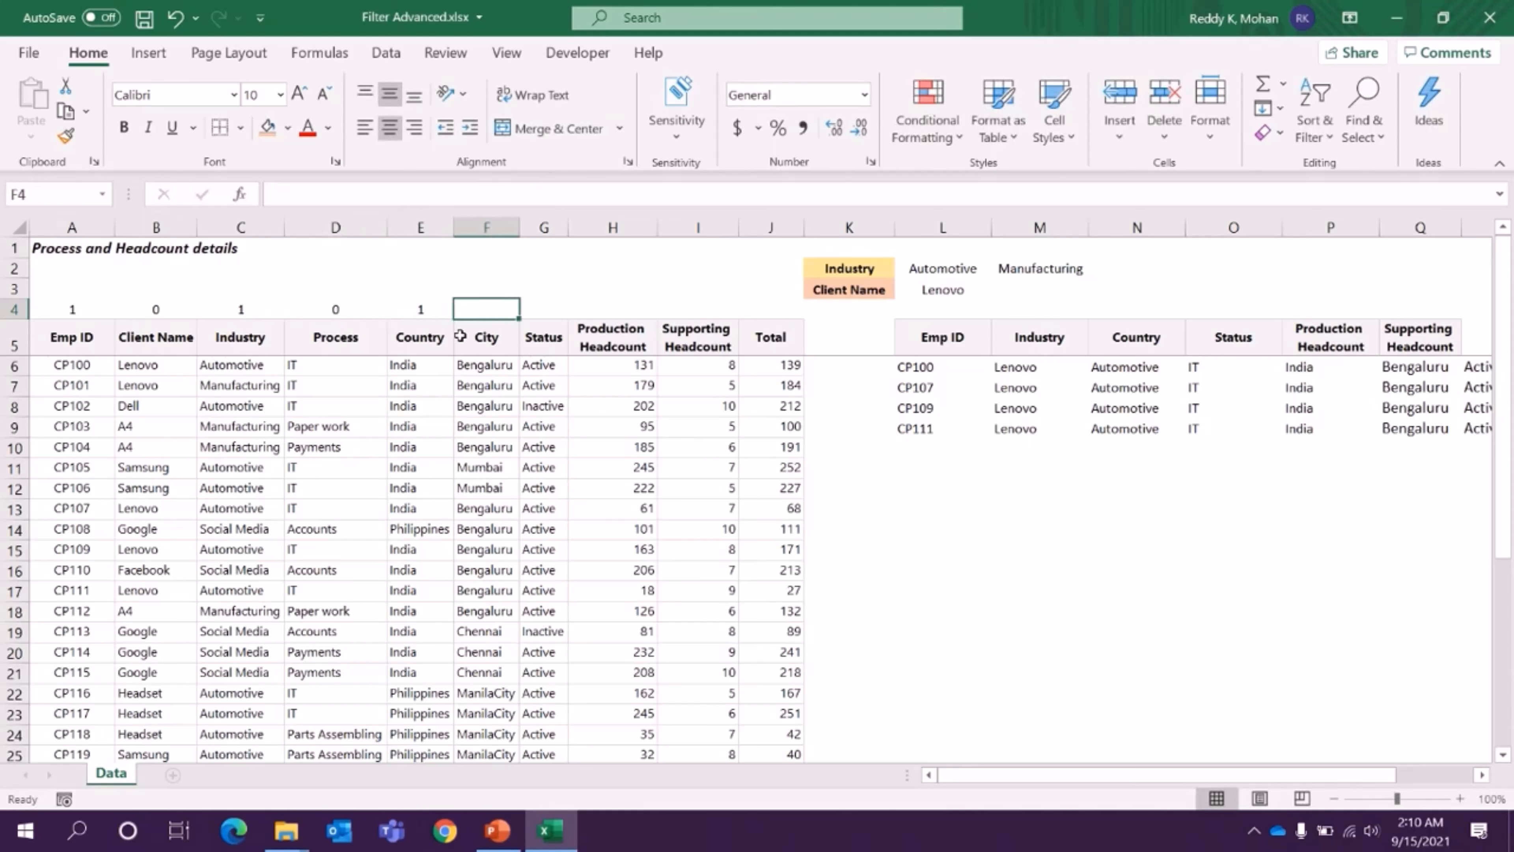
{"action": "type", "text": "0"}
{"action": "key", "text": "Tab"}
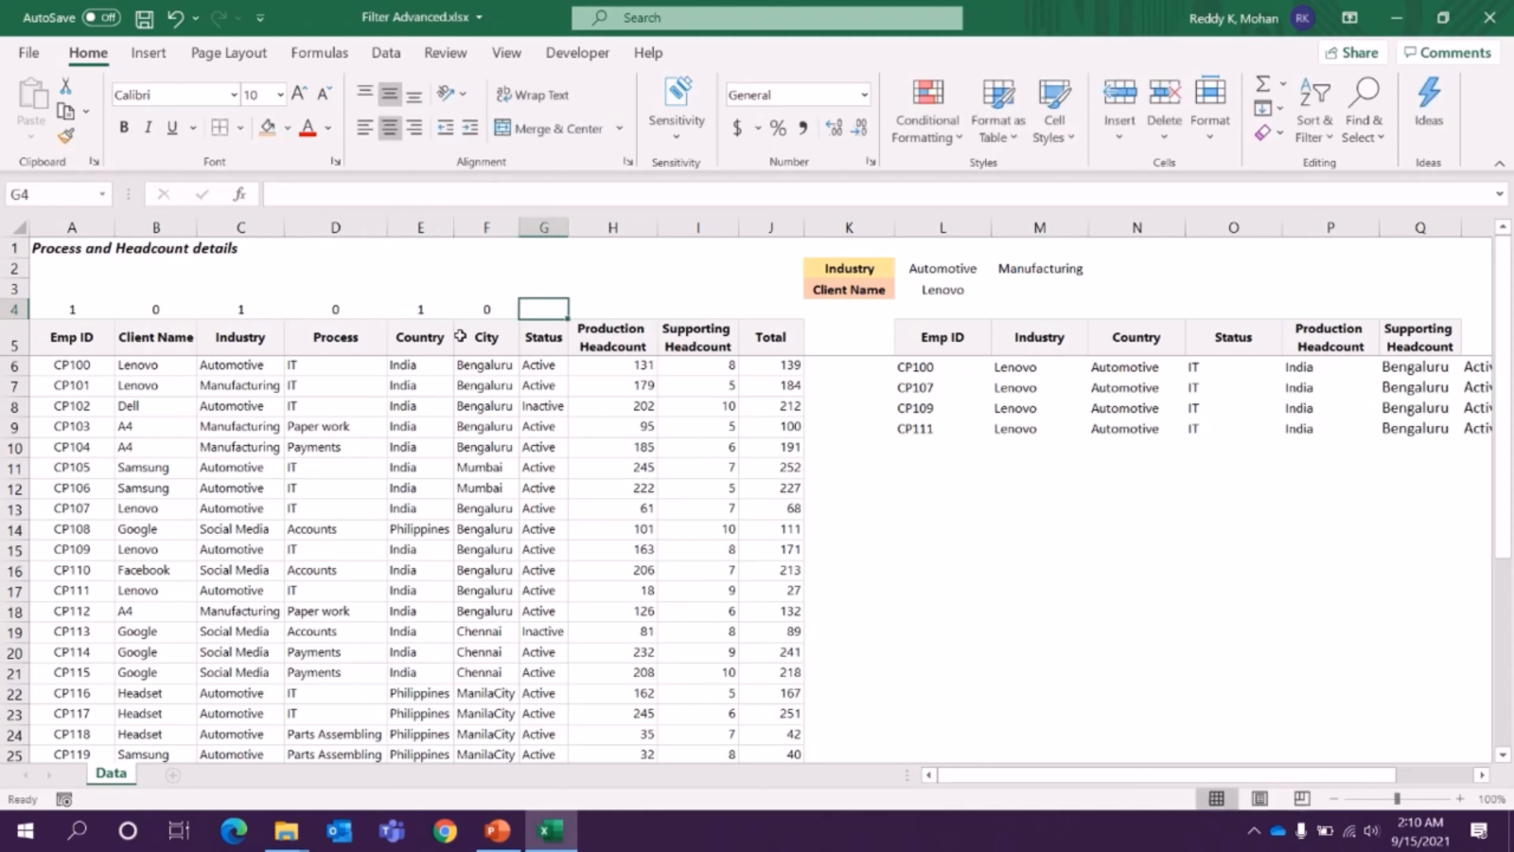
{"action": "type", "text": "1"}
{"action": "key", "text": "Tab"}
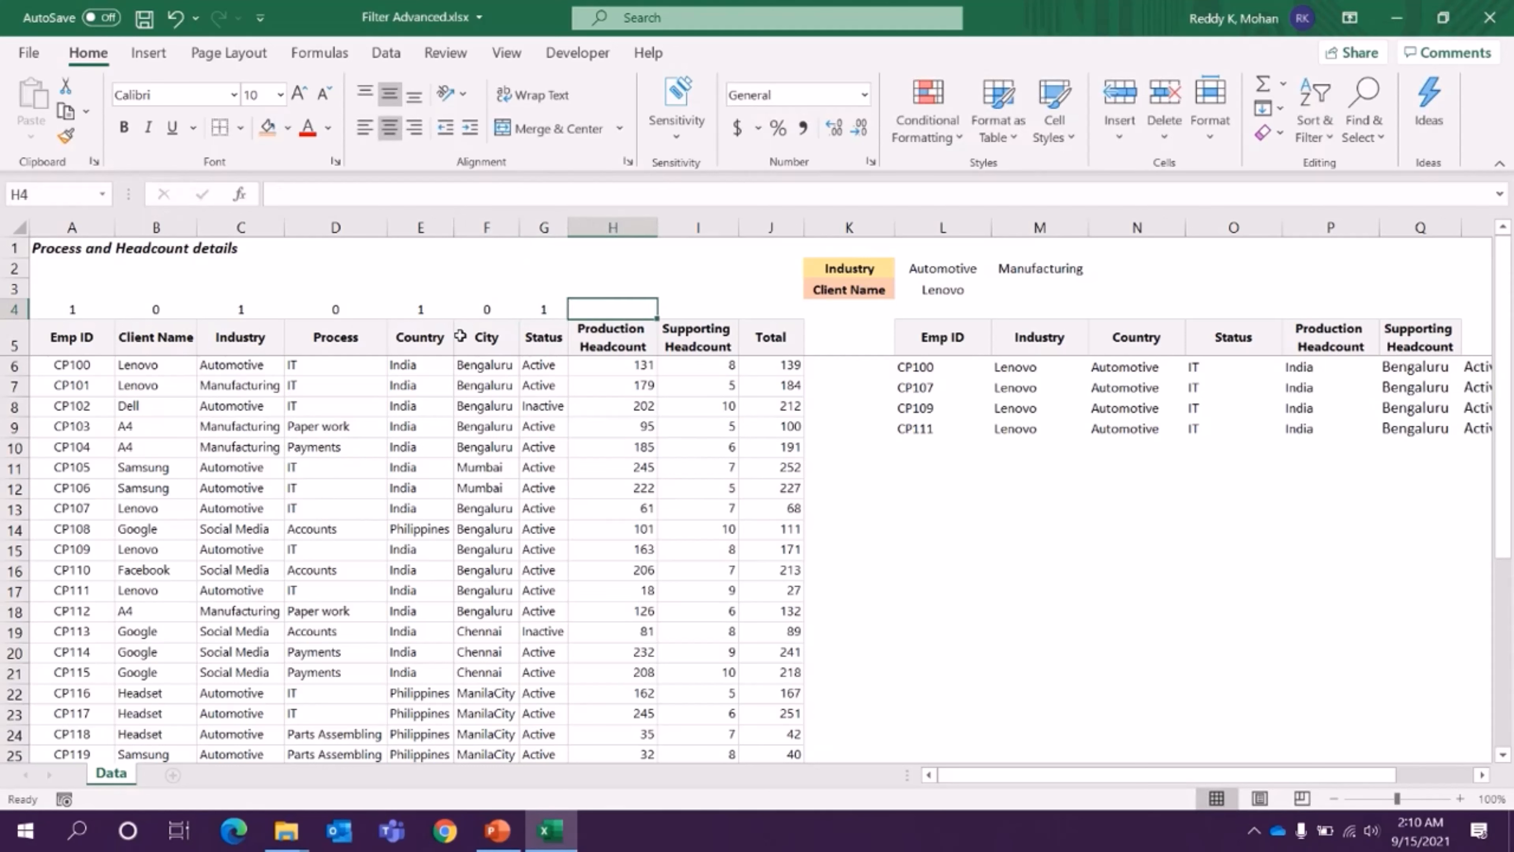
{"action": "type", "text": "1"}
{"action": "key", "text": "Tab"}
{"action": "type", "text": "1"}
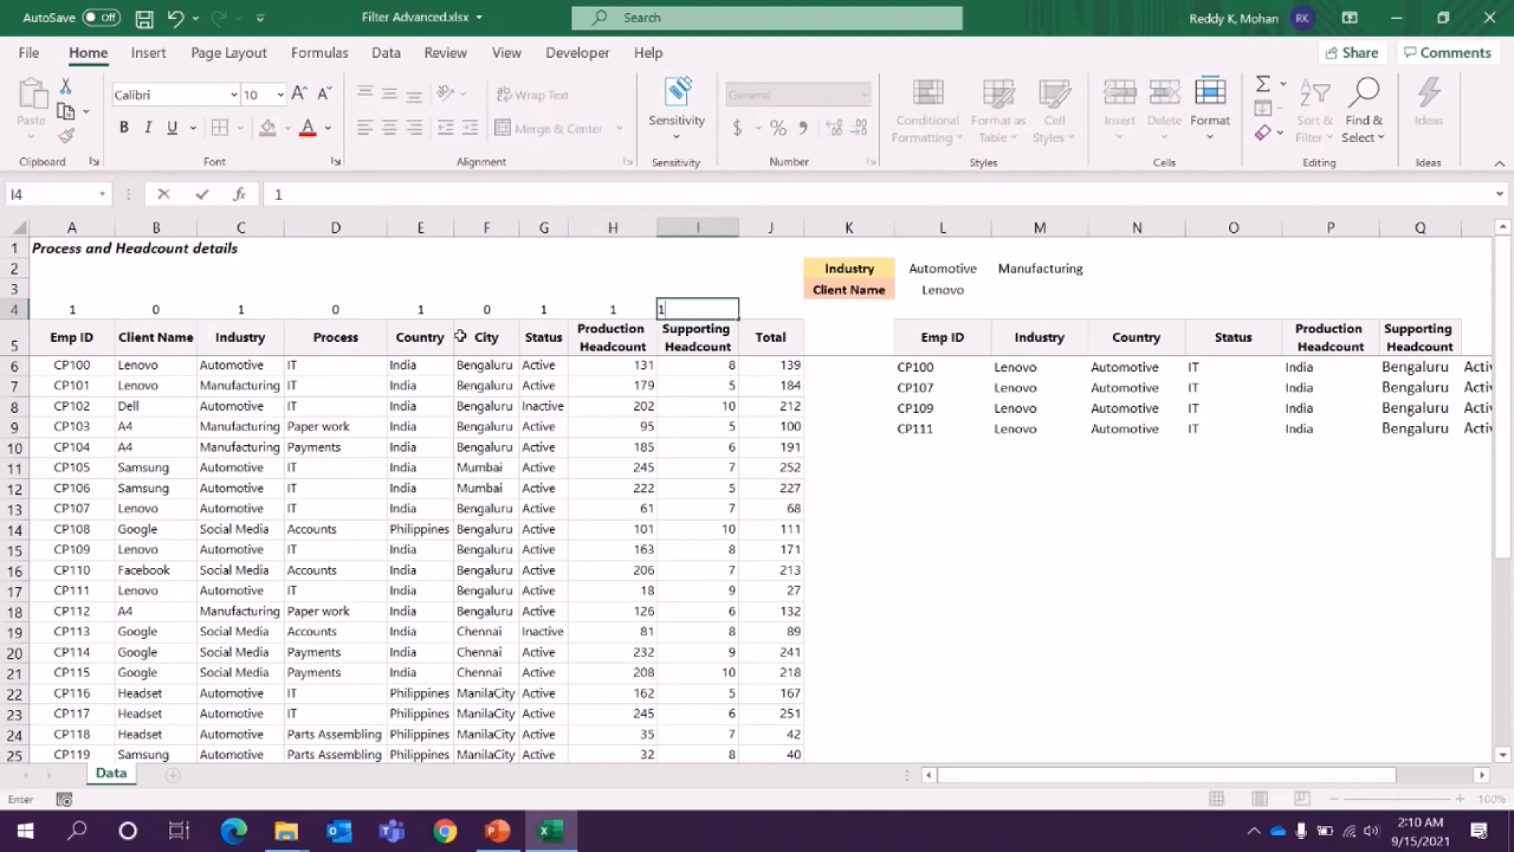
{"action": "key", "text": "Tab"}
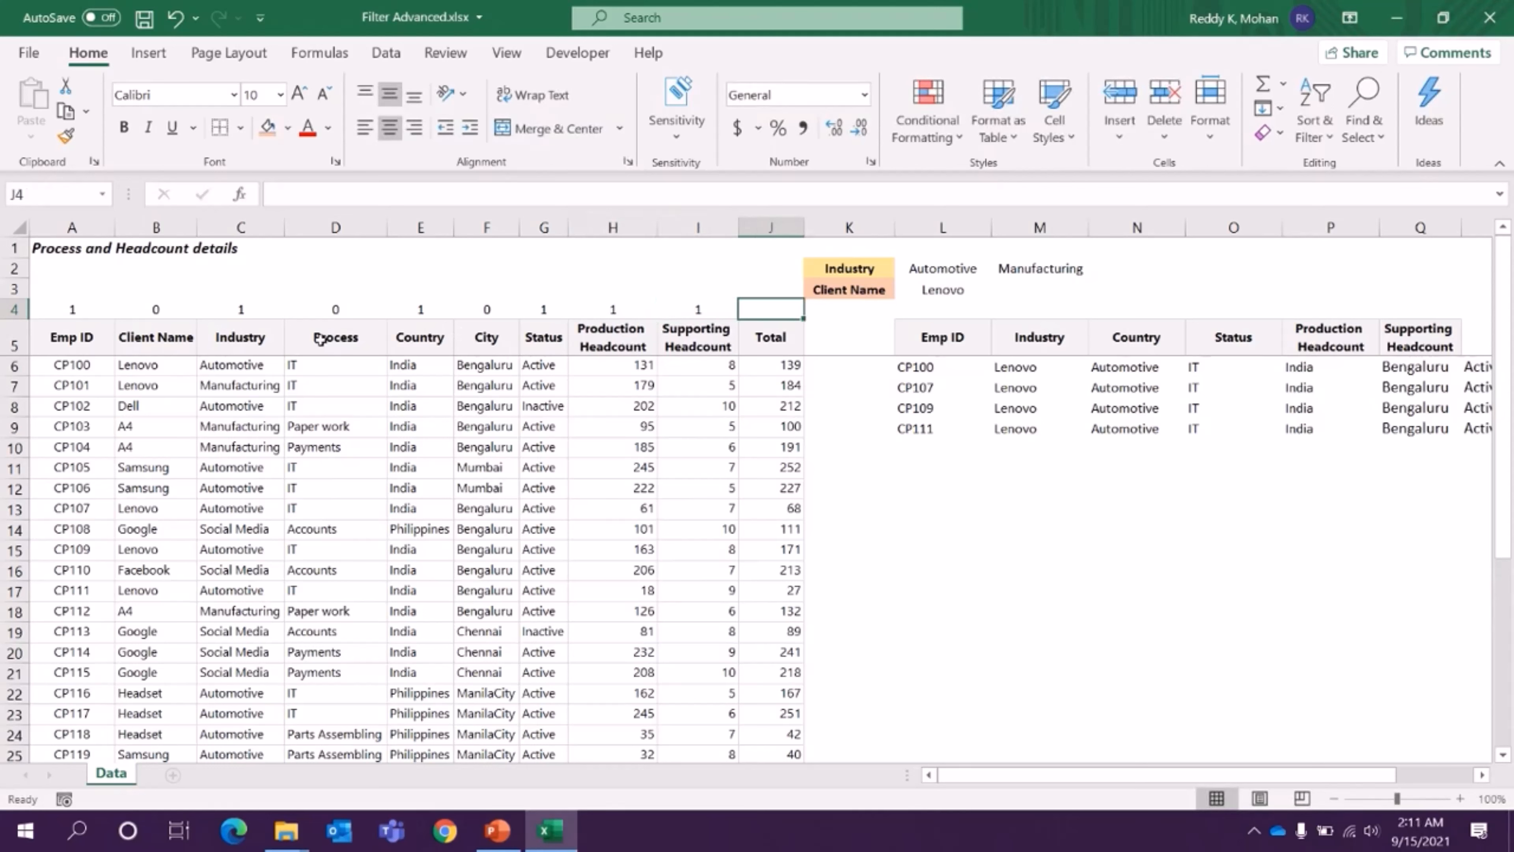
- Nest the existing FILTER formula in cell L6 inside an outer FILTER function as its array
{"action": "left_click", "coordinate": [928, 360]}
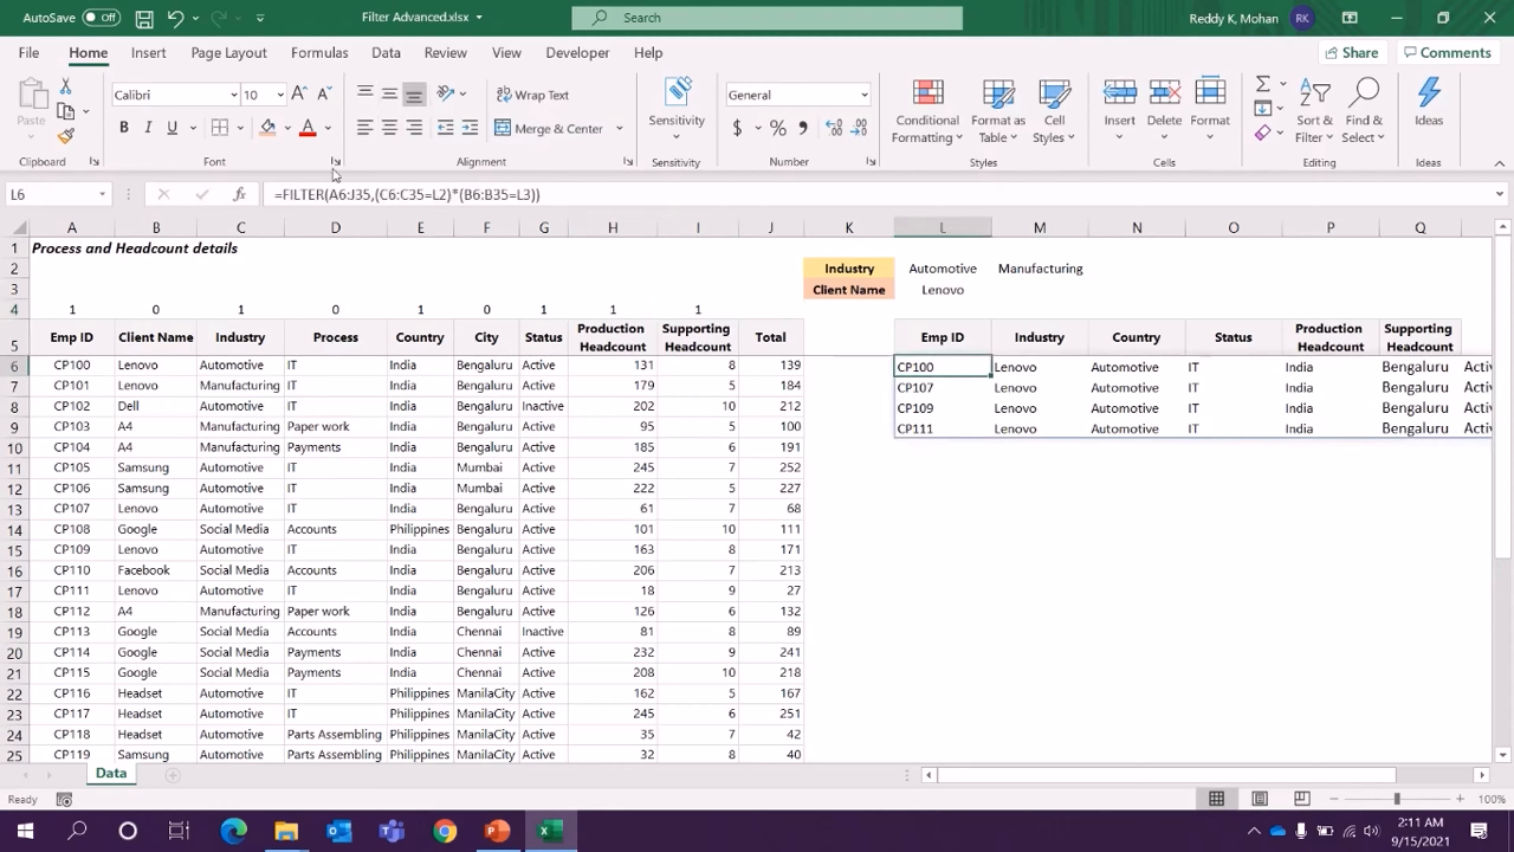
{"action": "left_click_drag", "start_coordinate": [286, 194], "coordinate": [541, 194]}
{"action": "left_click", "coordinate": [285, 195]}
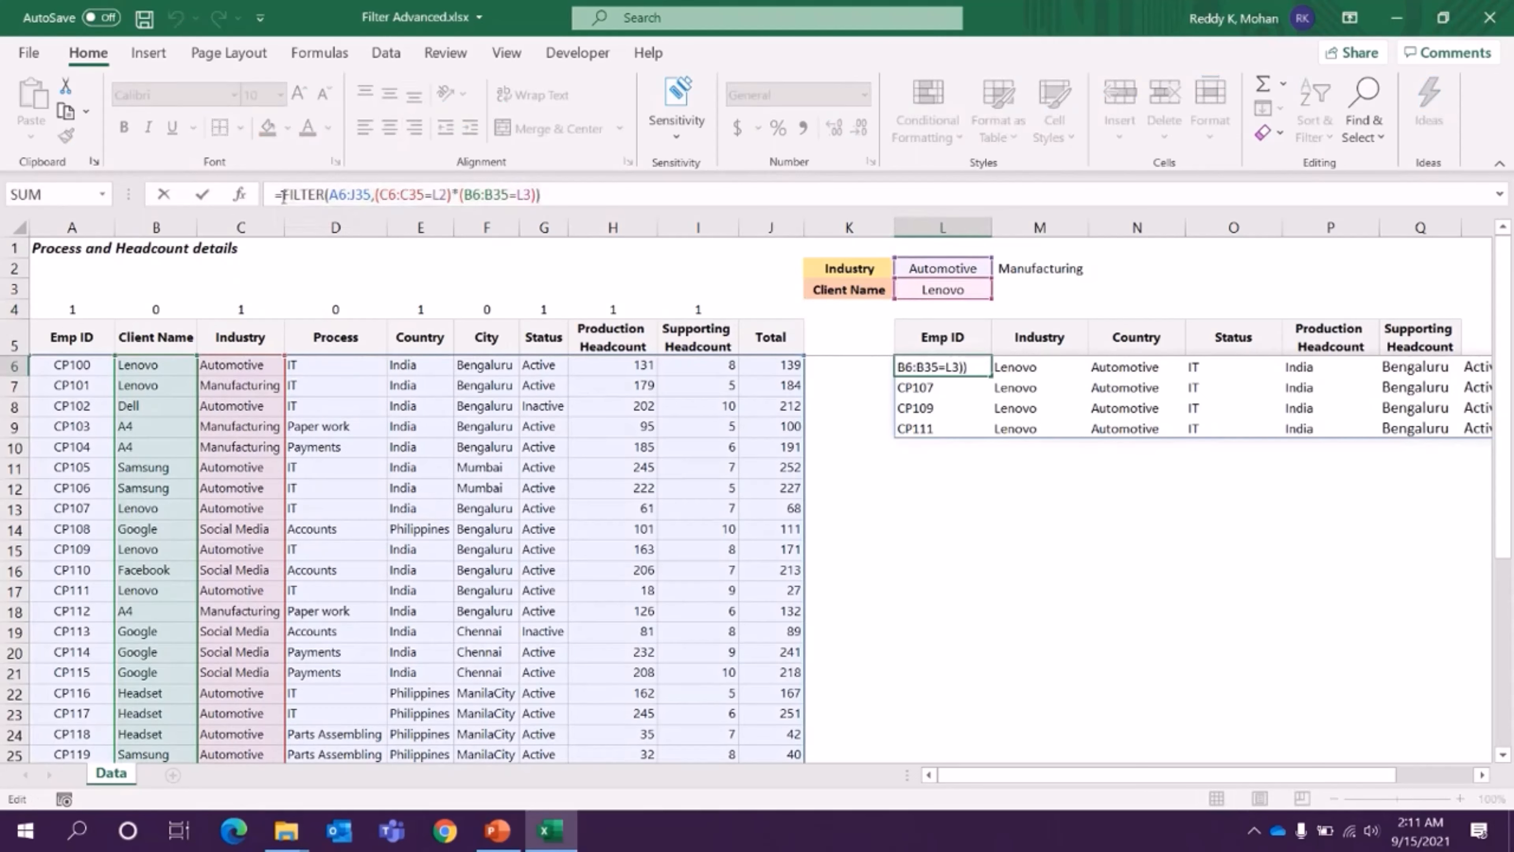
{"action": "type", "text": "fil"}
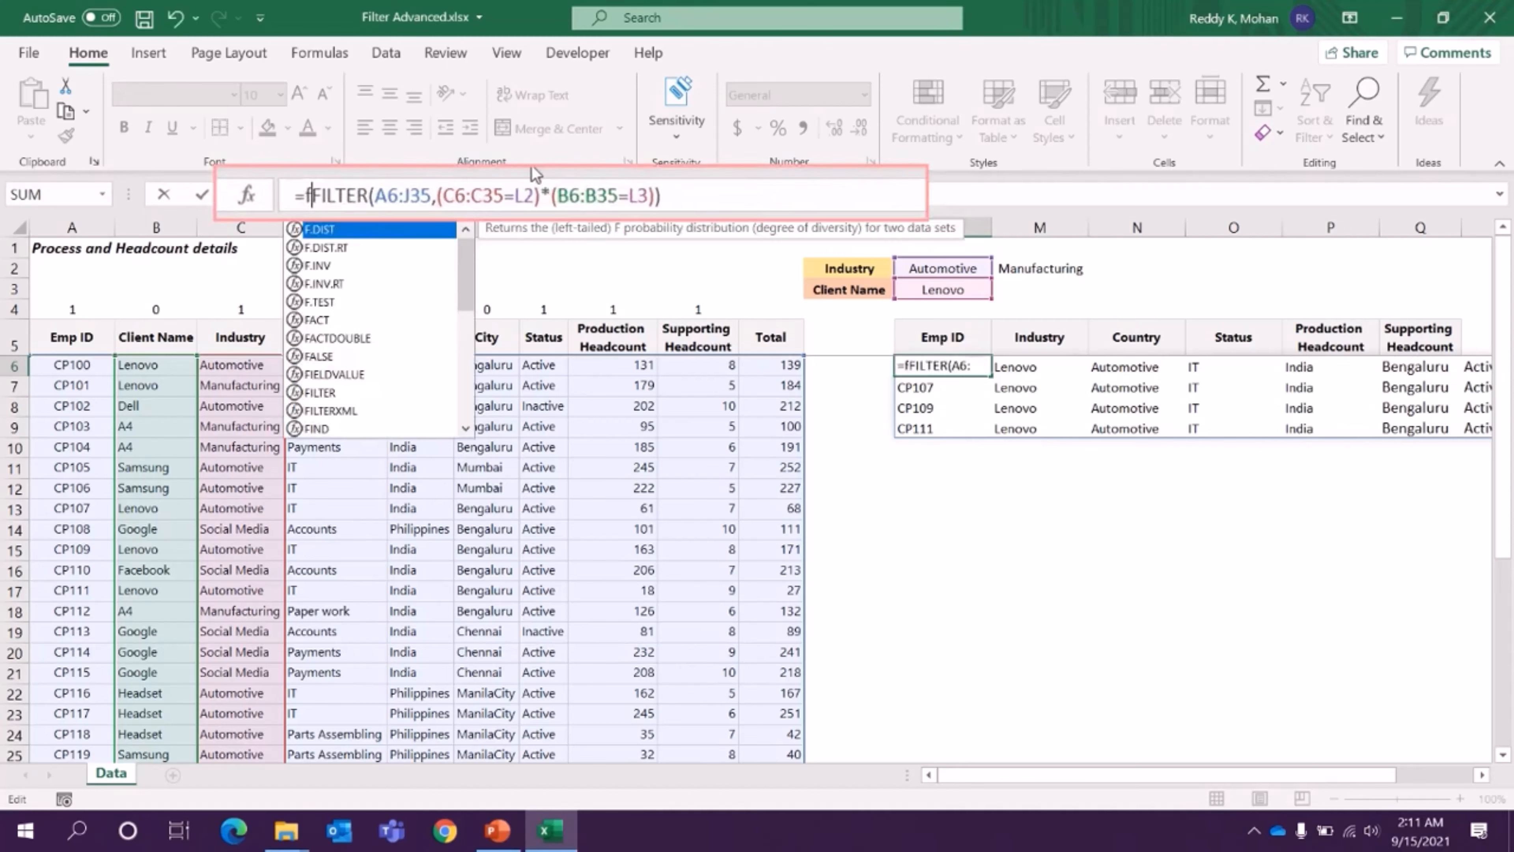
{"action": "key", "text": "Tab"}
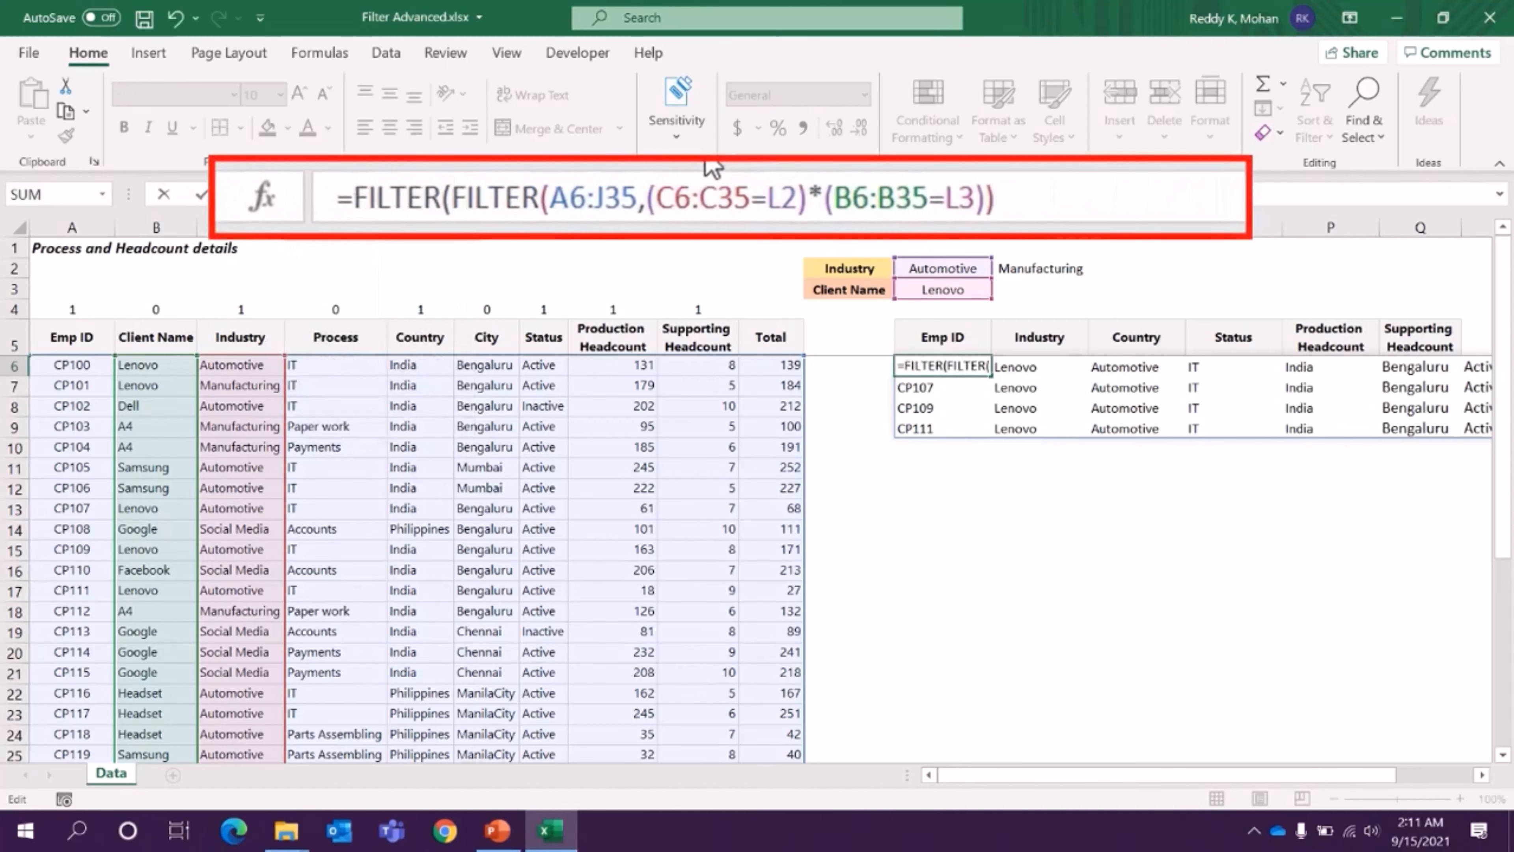
- Add A4:J4=1 as the outer FILTER's include argument and complete the formula in L6
{"action": "left_click", "coordinate": [1021, 202]}
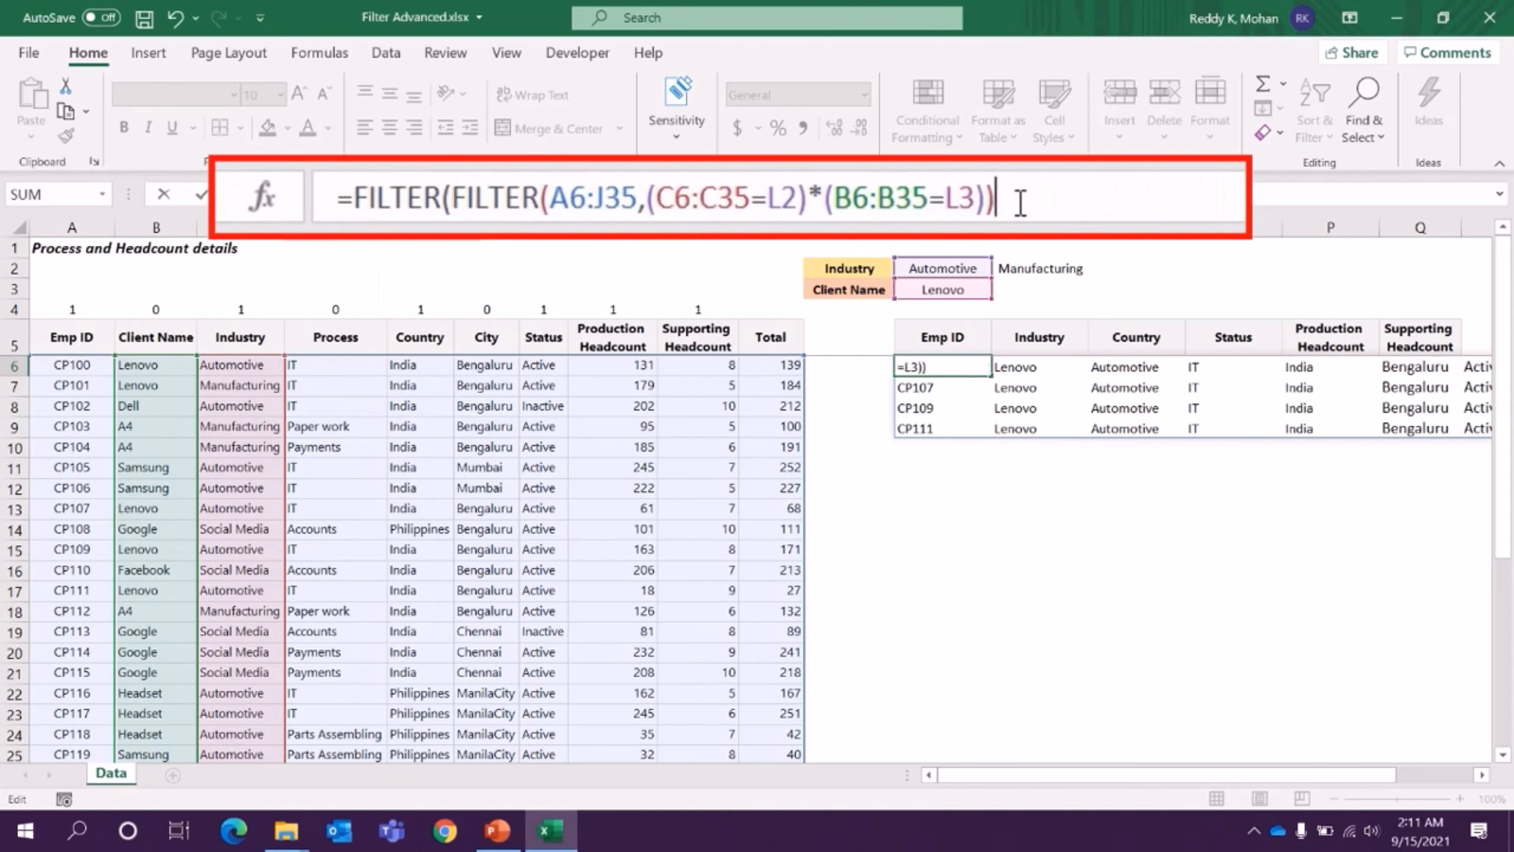
{"action": "type", "text": ","}
{"action": "left_click_drag", "start_coordinate": [54, 308], "coordinate": [753, 306]}
{"action": "type", "text": "=1)"}
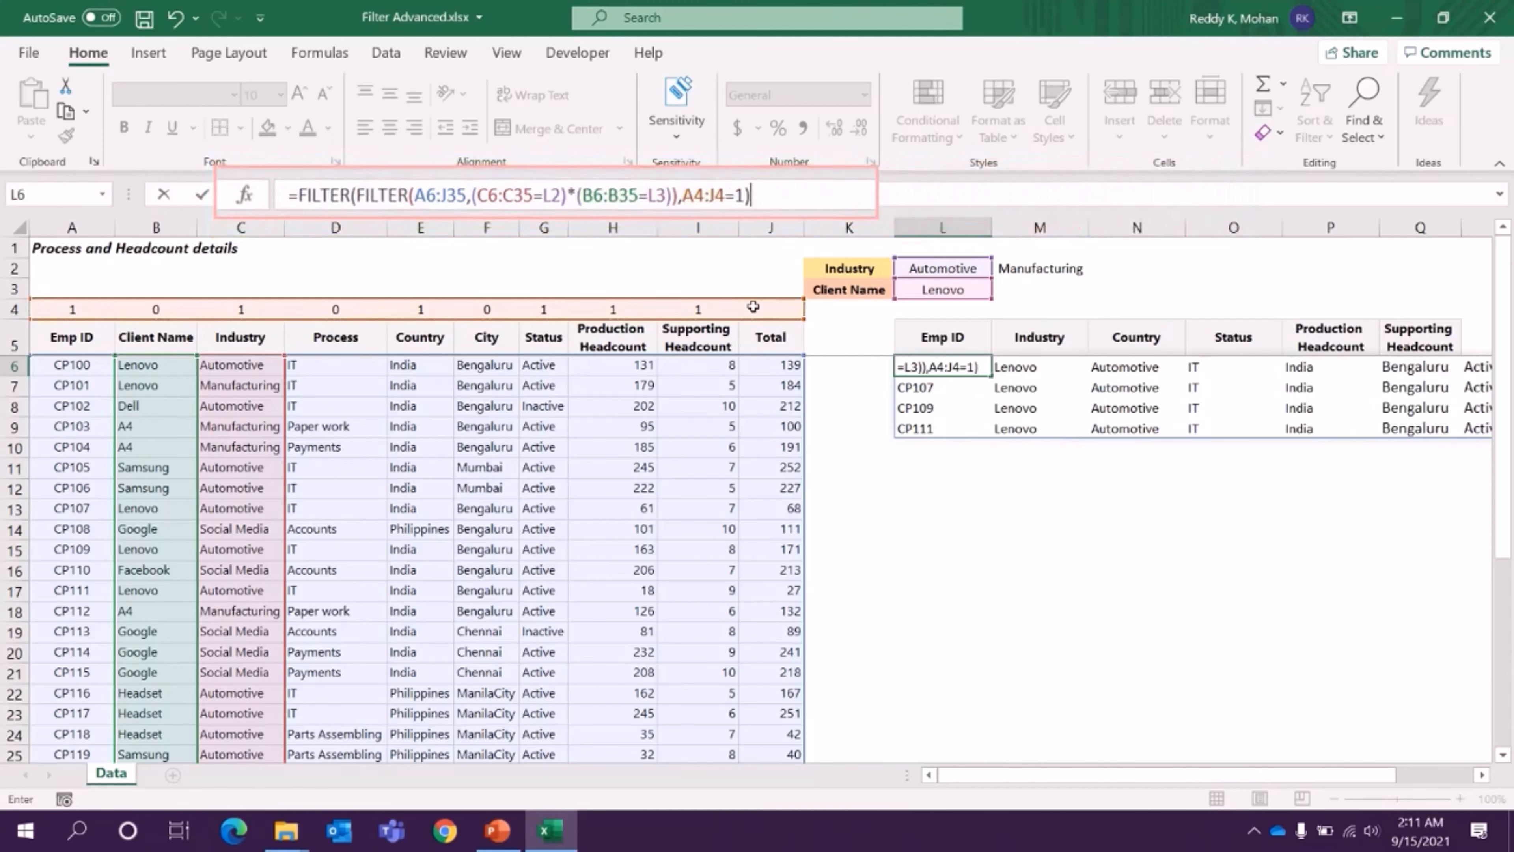
{"action": "key", "text": "Return"}
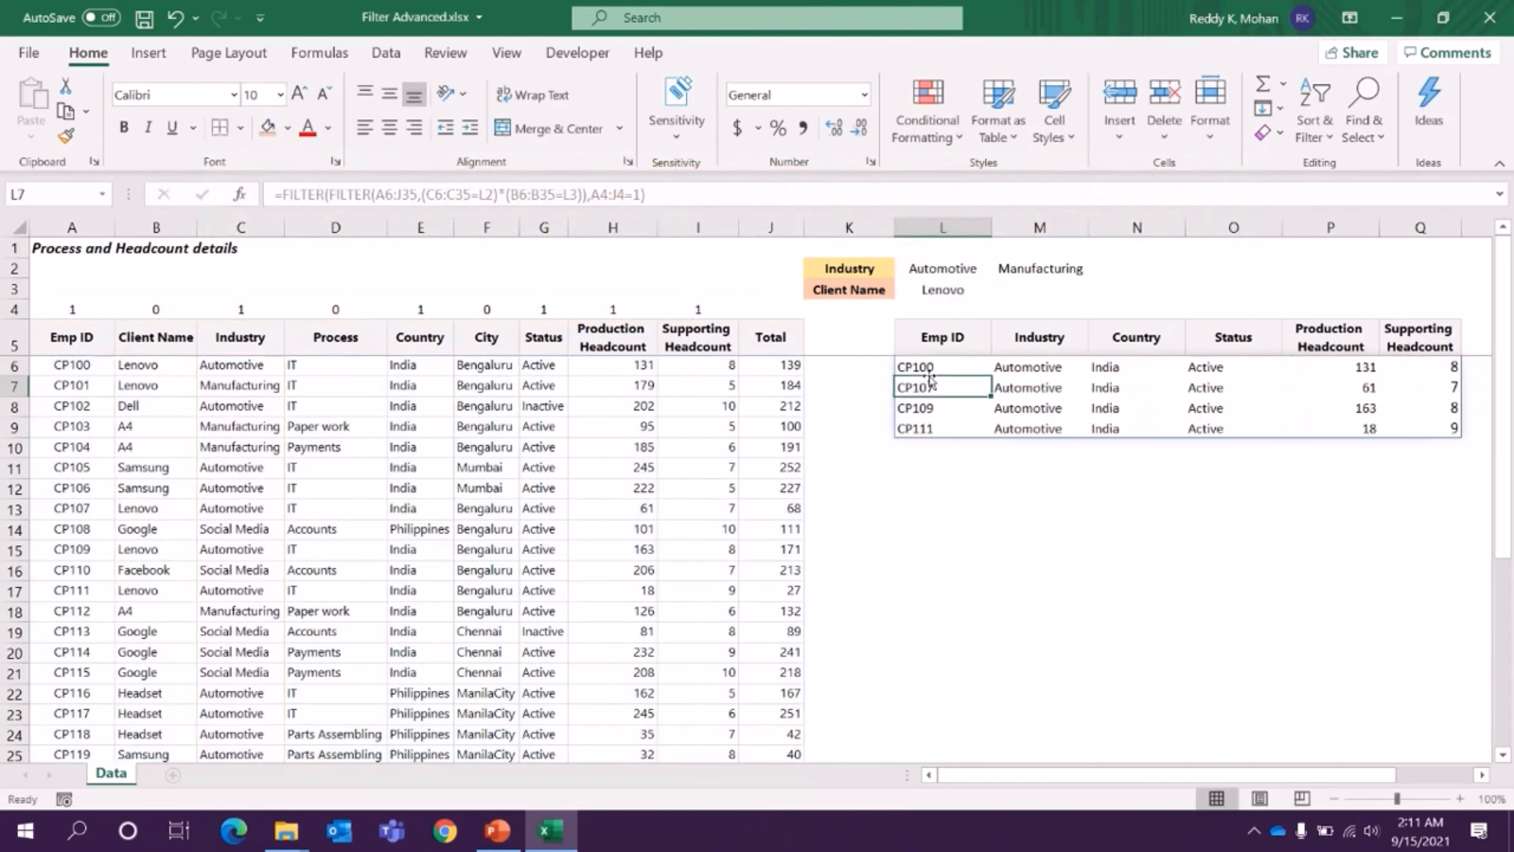
- Review the filtered range L6:Q9 against the column flags in A4:J4
{"action": "left_click_drag", "start_coordinate": [930, 365], "coordinate": [1448, 431]}
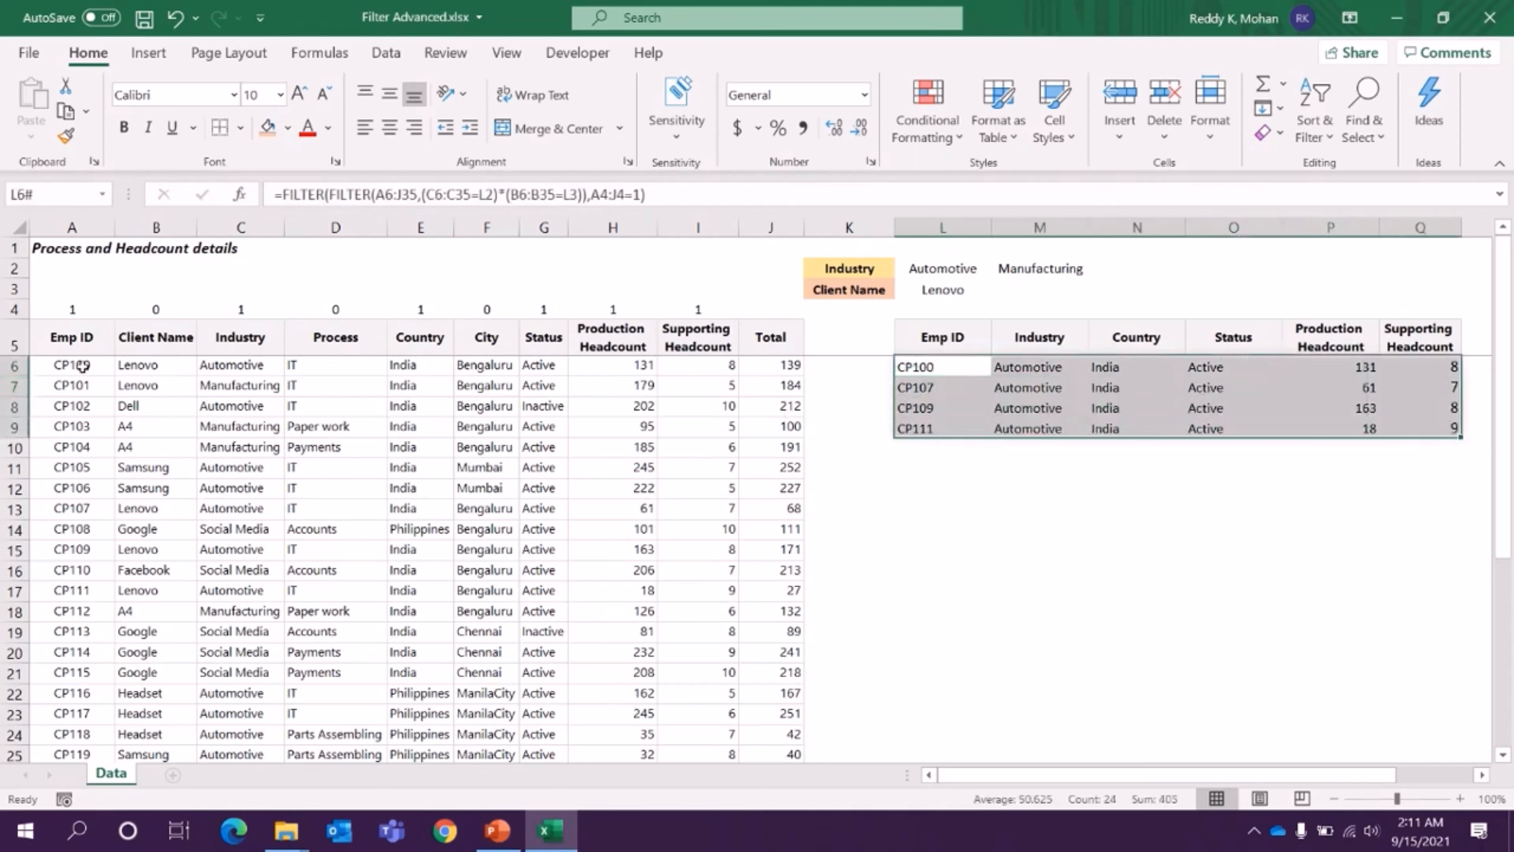
{"action": "left_click", "coordinate": [954, 368]}
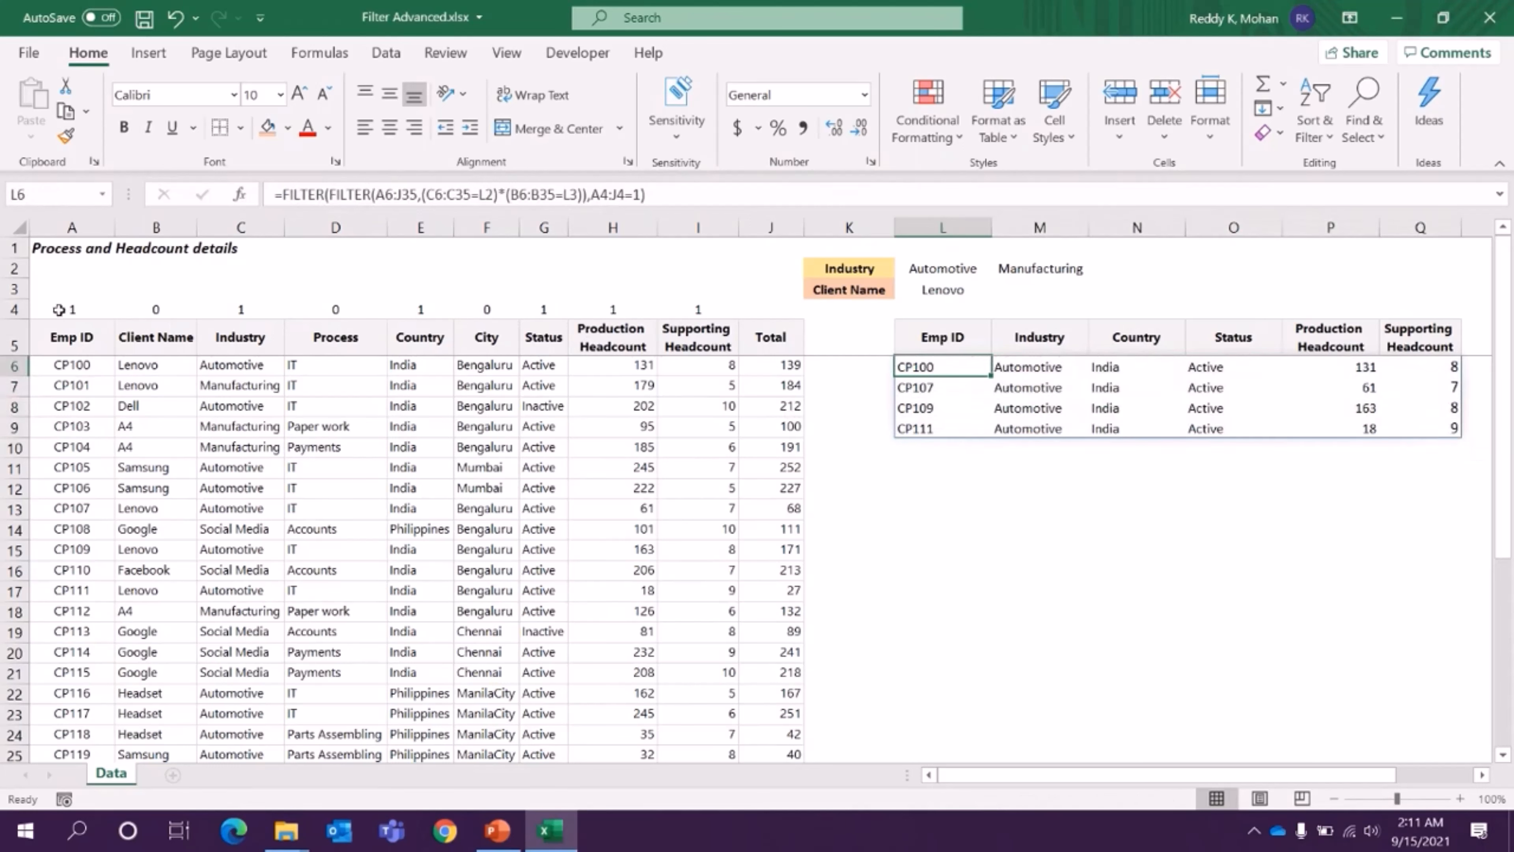
{"action": "left_click_drag", "start_coordinate": [58, 310], "coordinate": [775, 308]}
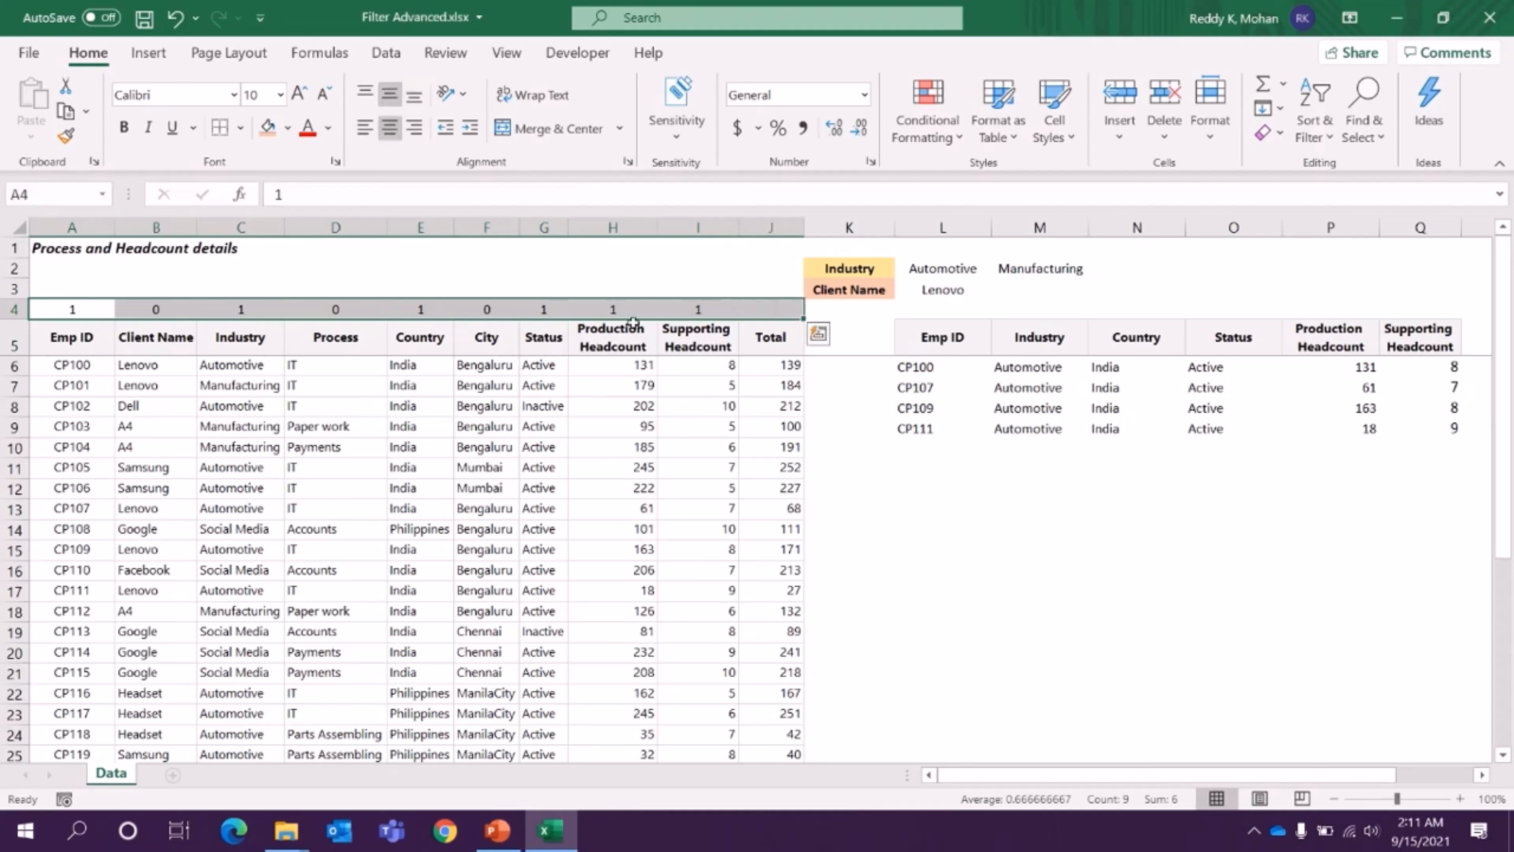
- Replace the flag in cell A4 with the start of a MATCH formula using A5 as the lookup value
{"action": "left_click", "coordinate": [77, 312]}
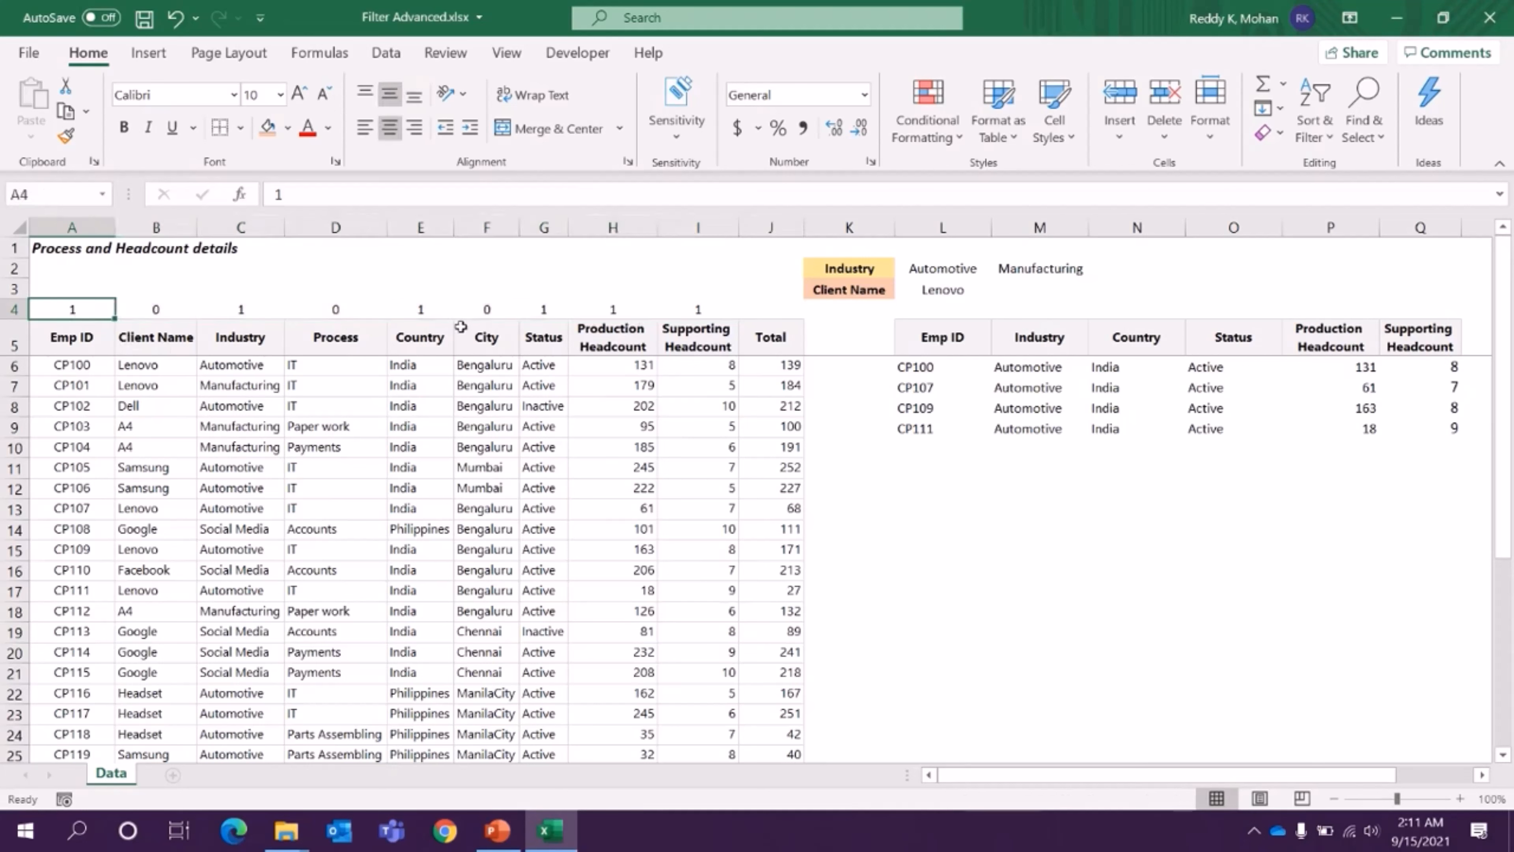
{"action": "type", "text": "=a"}
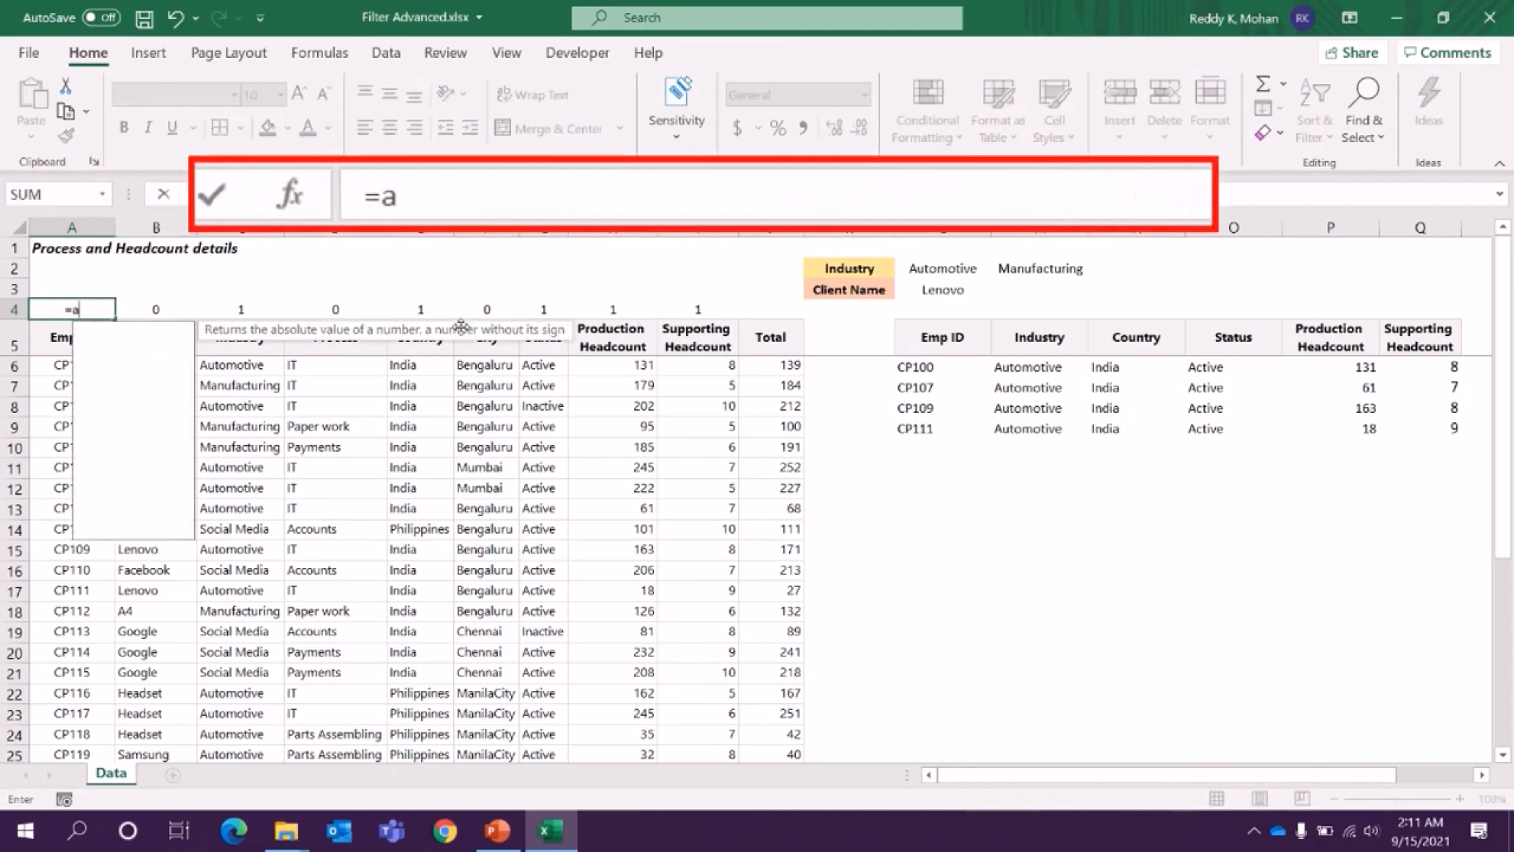
{"action": "type", "text": "t"}
{"action": "key", "text": "BackSpace"}
{"action": "key", "text": "BackSpace"}
{"action": "type", "text": "ma"}
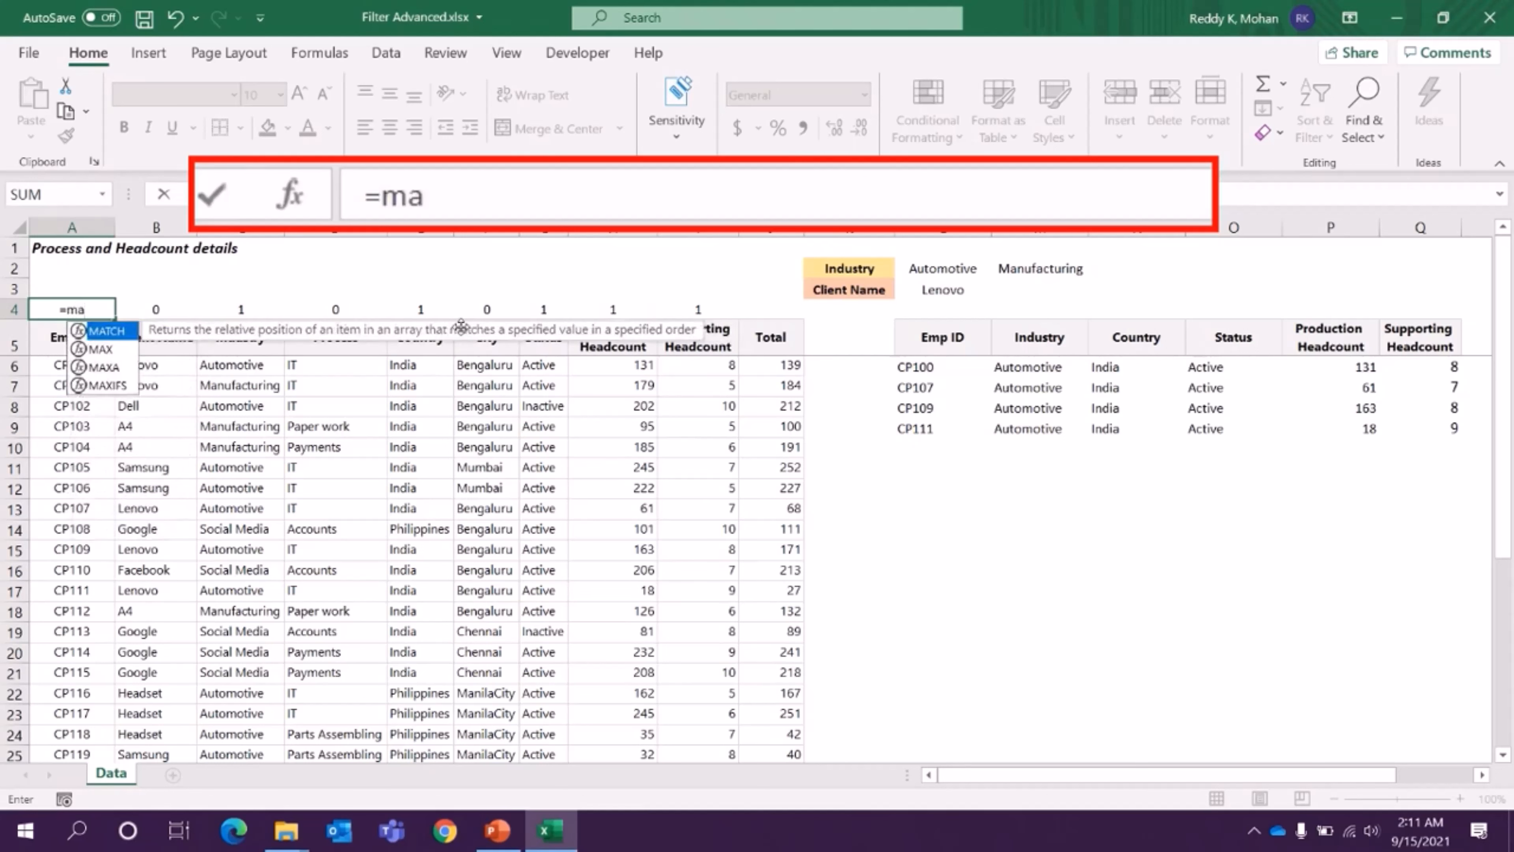
{"action": "key", "text": "Tab"}
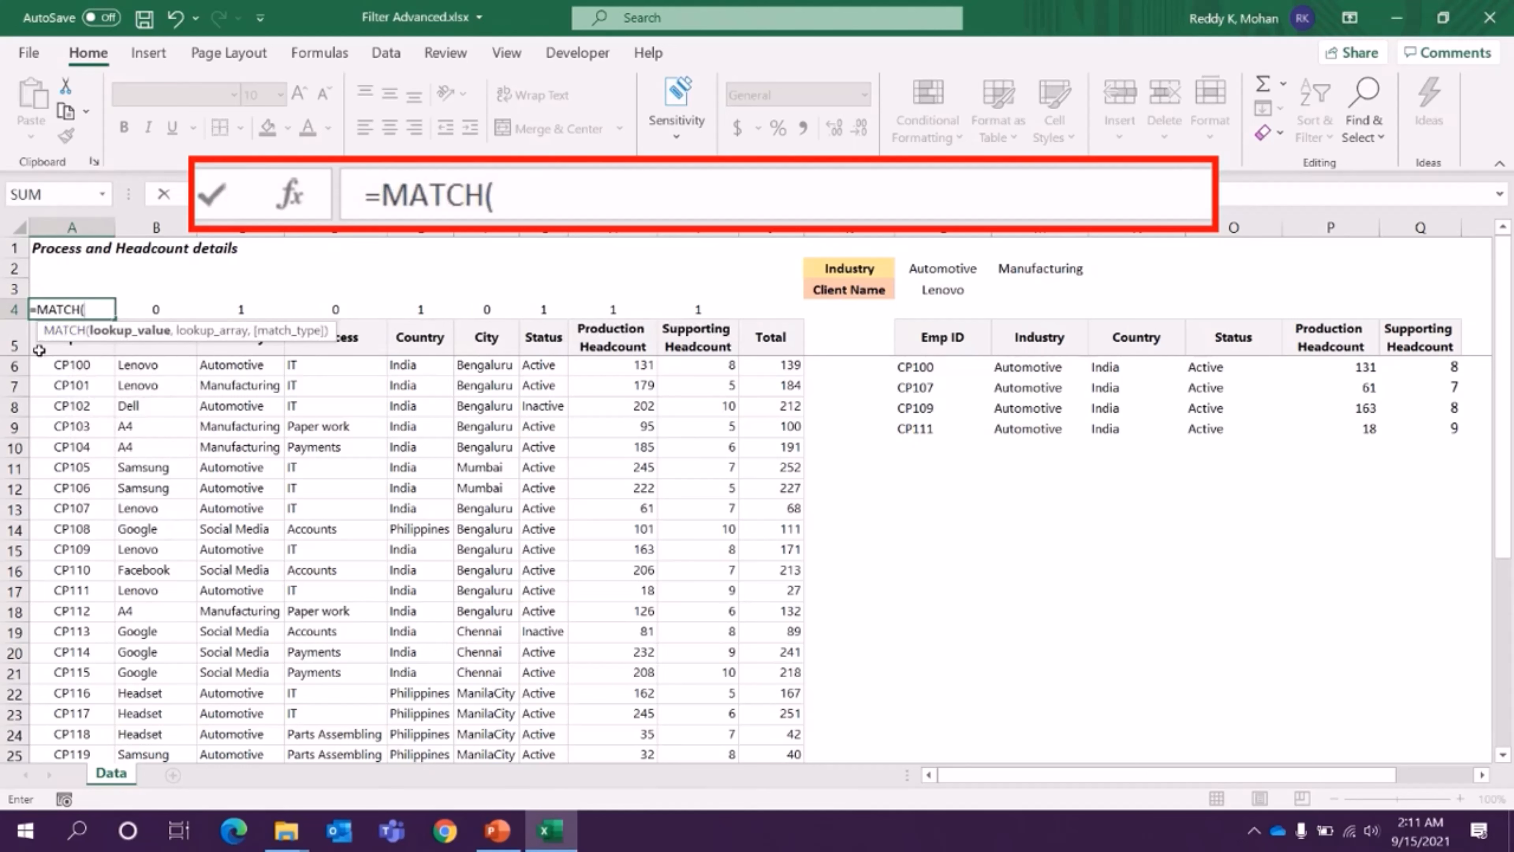
{"action": "key", "text": "Down"}
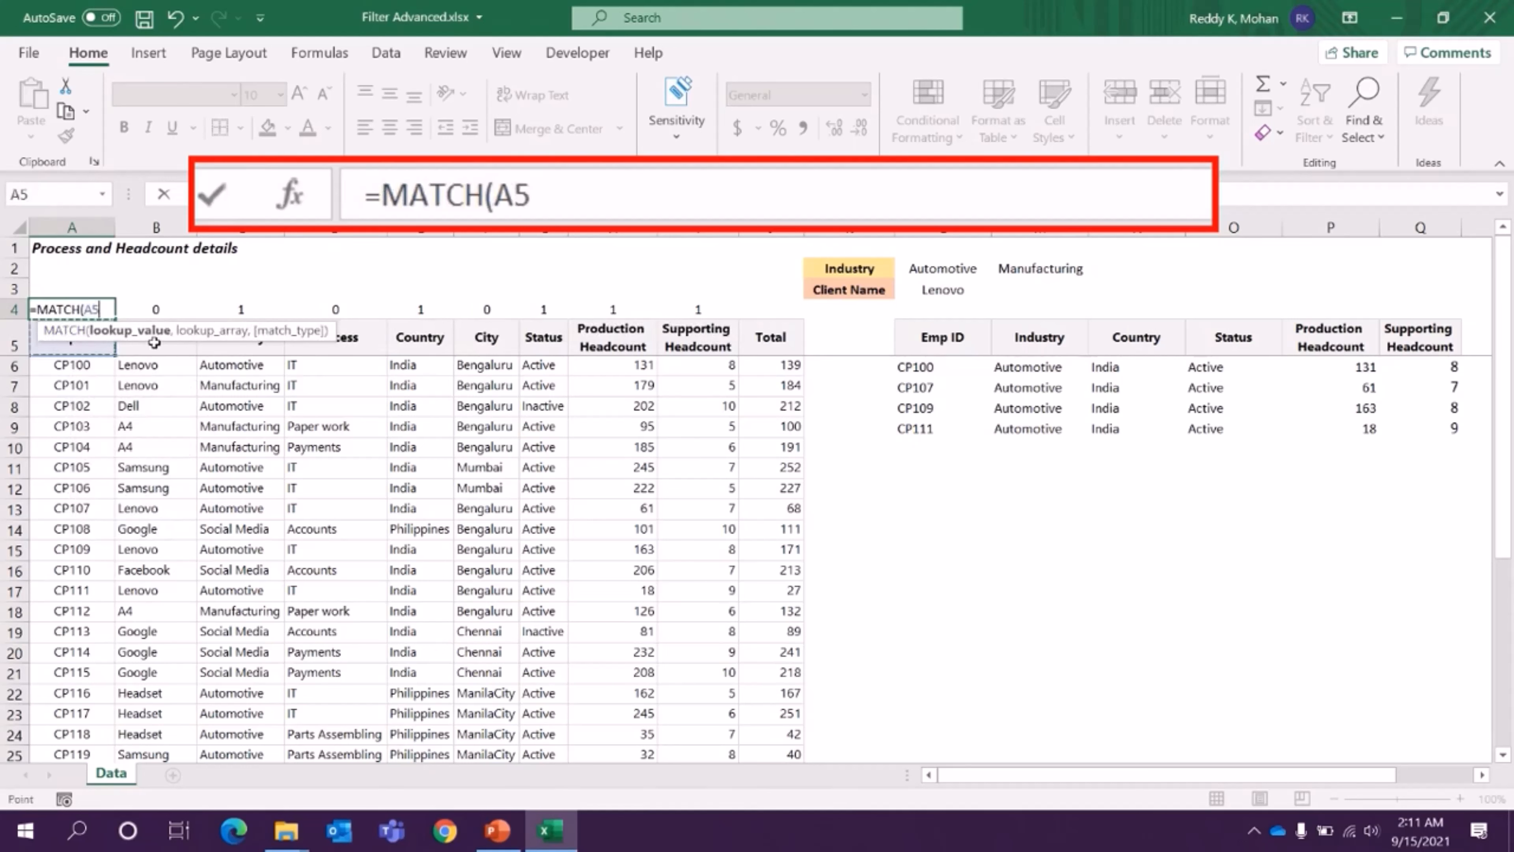
- Add L5:Z5 as the MATCH lookup array and 0 as the match type, closing the function's parenthesis
{"action": "type", "text": ","}
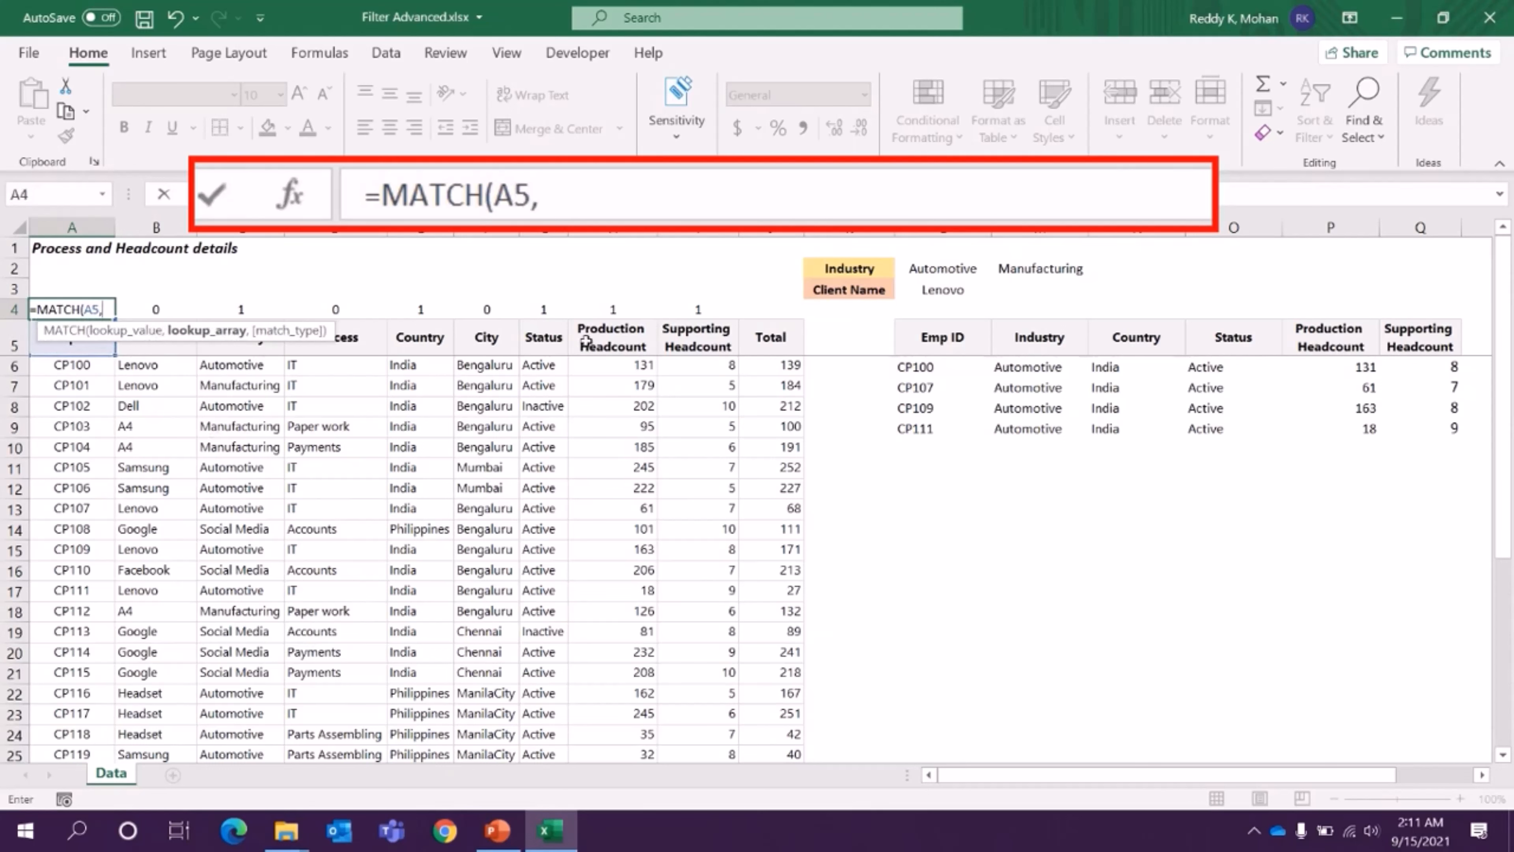
{"action": "left_click", "coordinate": [927, 334]}
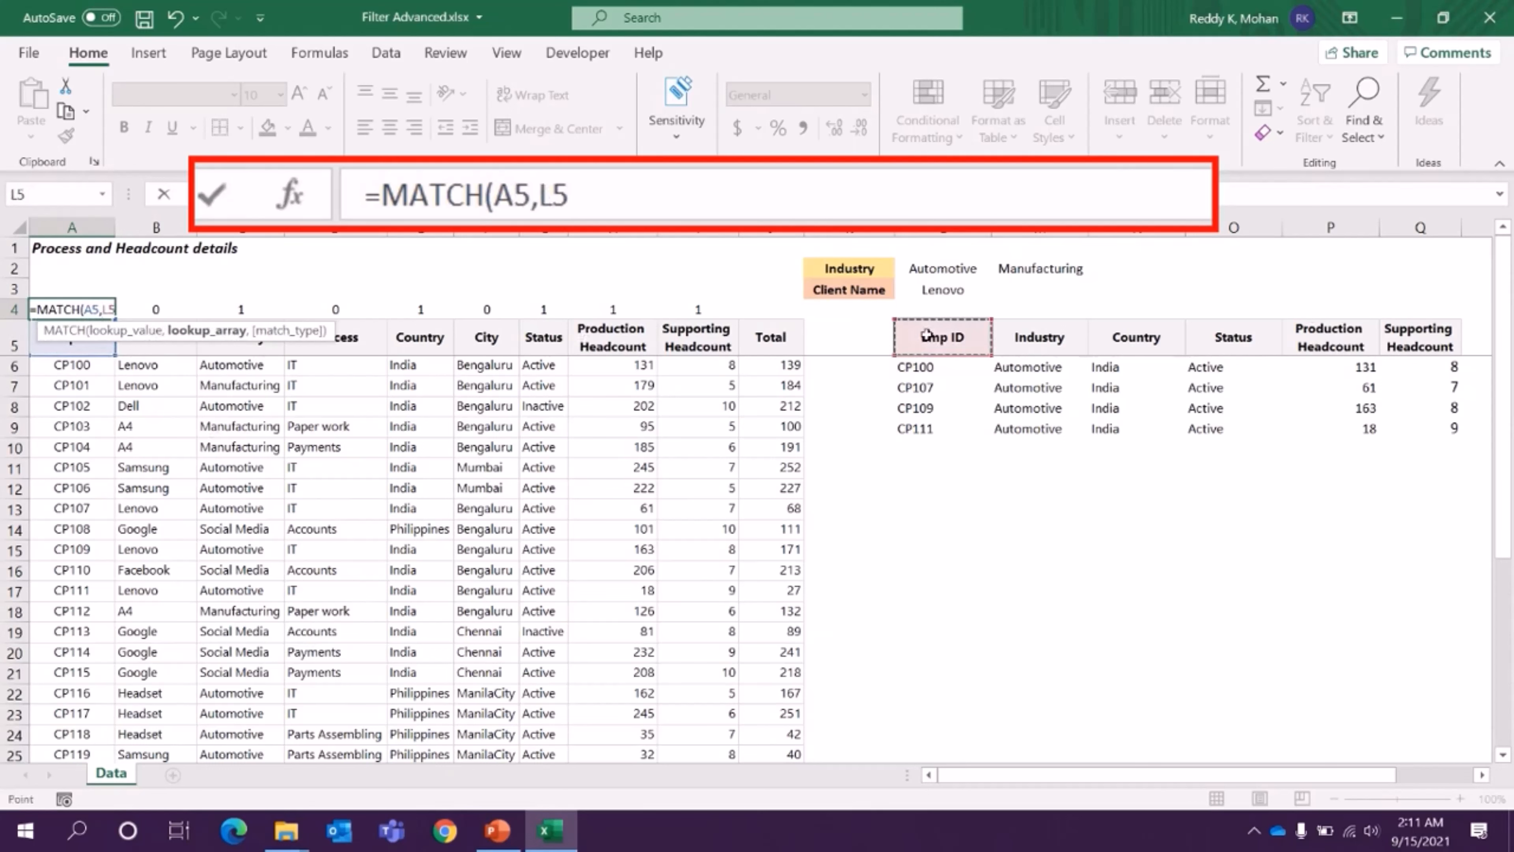
{"action": "left_click_drag", "start_coordinate": [928, 335], "coordinate": [1420, 337]}
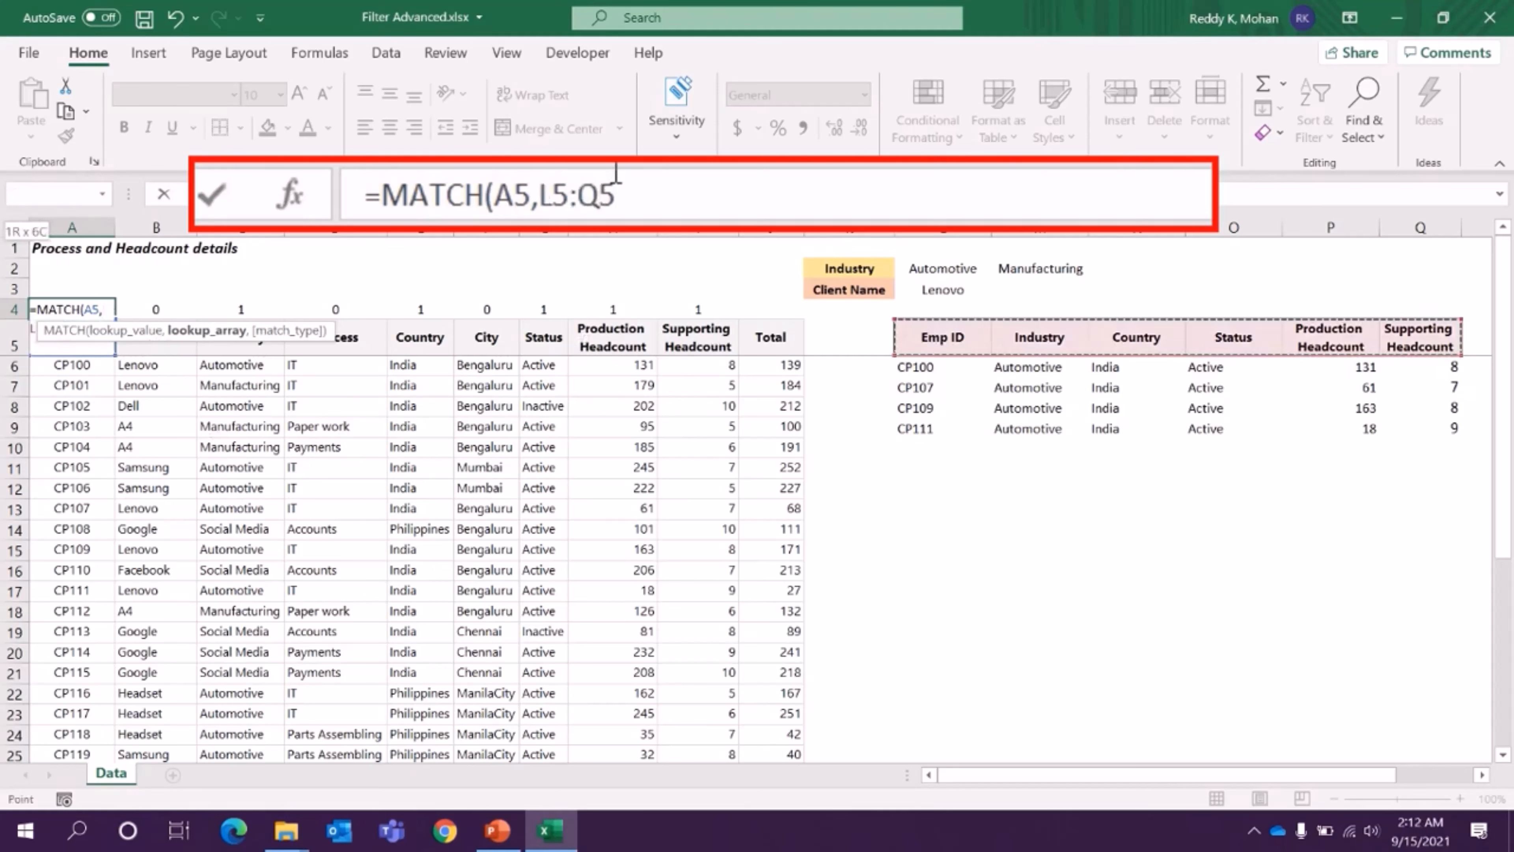
{"action": "left_click", "coordinate": [586, 203]}
{"action": "left_click_drag", "start_coordinate": [577, 203], "coordinate": [595, 202]}
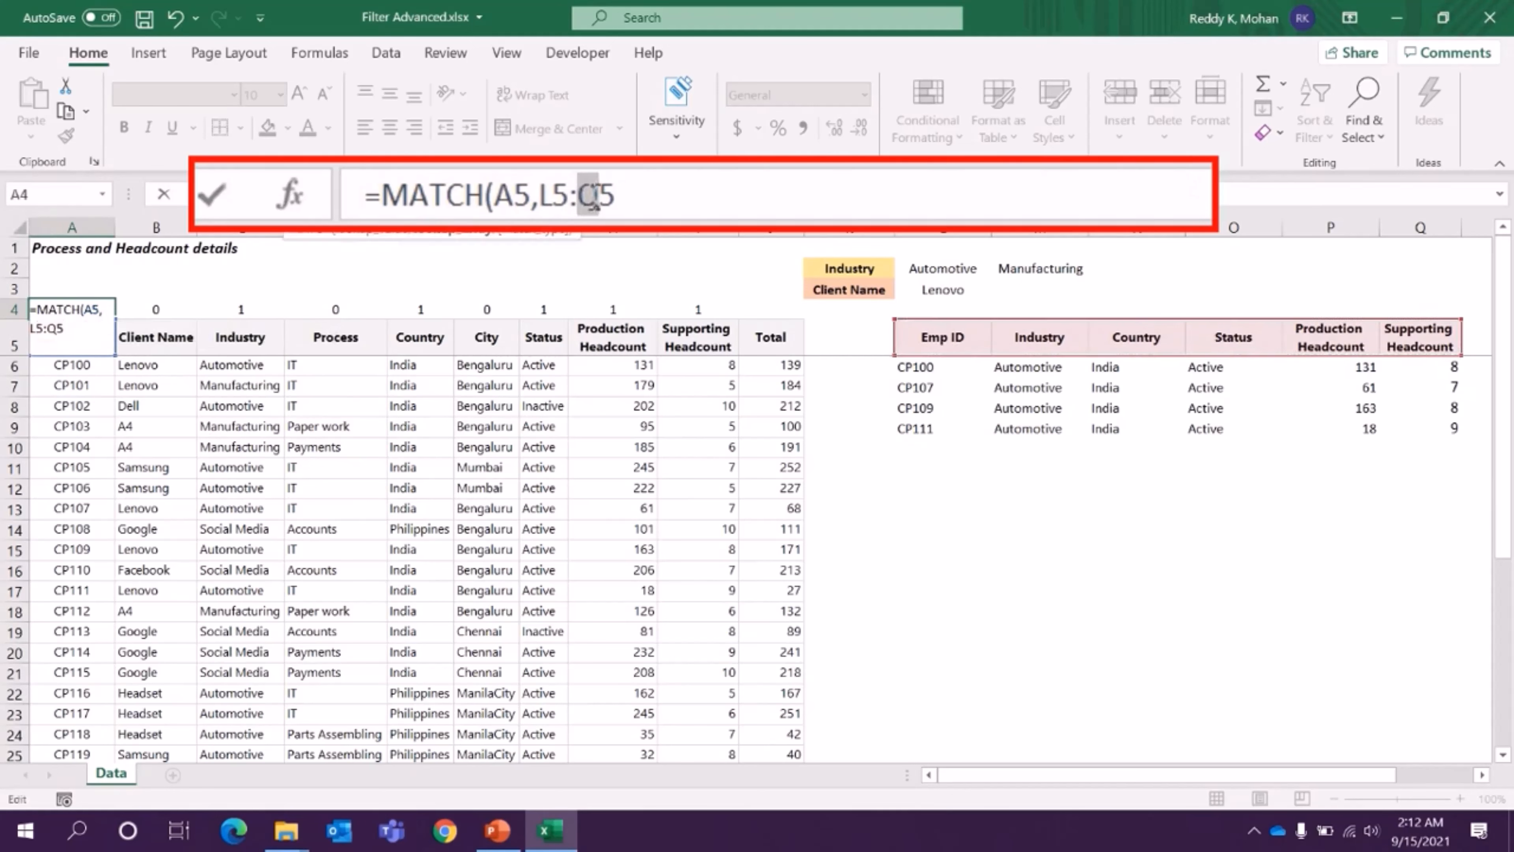
{"action": "type", "text": "Z"}
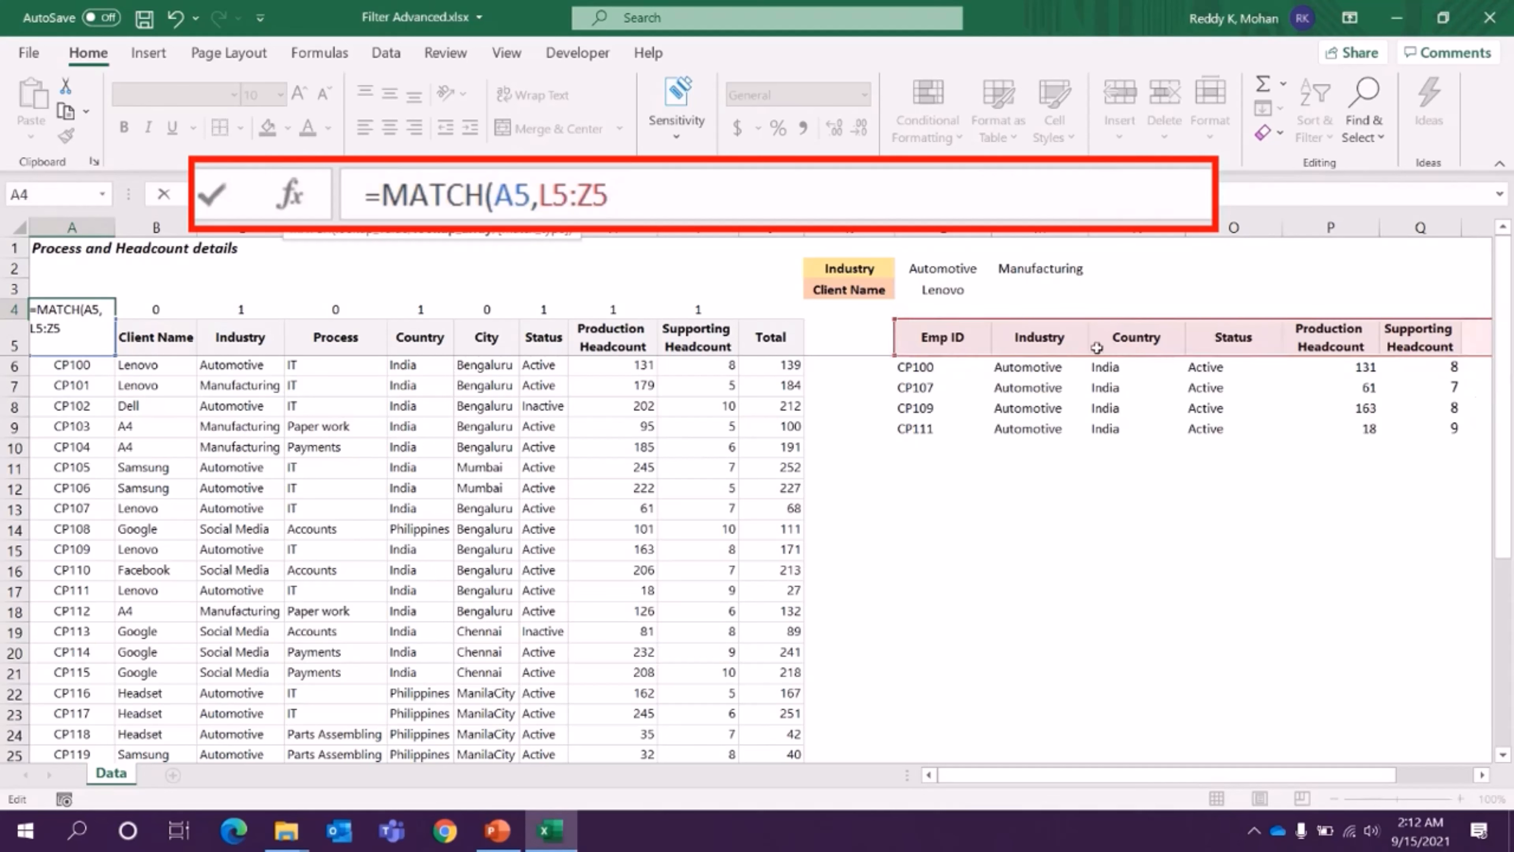
{"action": "type", "text": ",0)"}
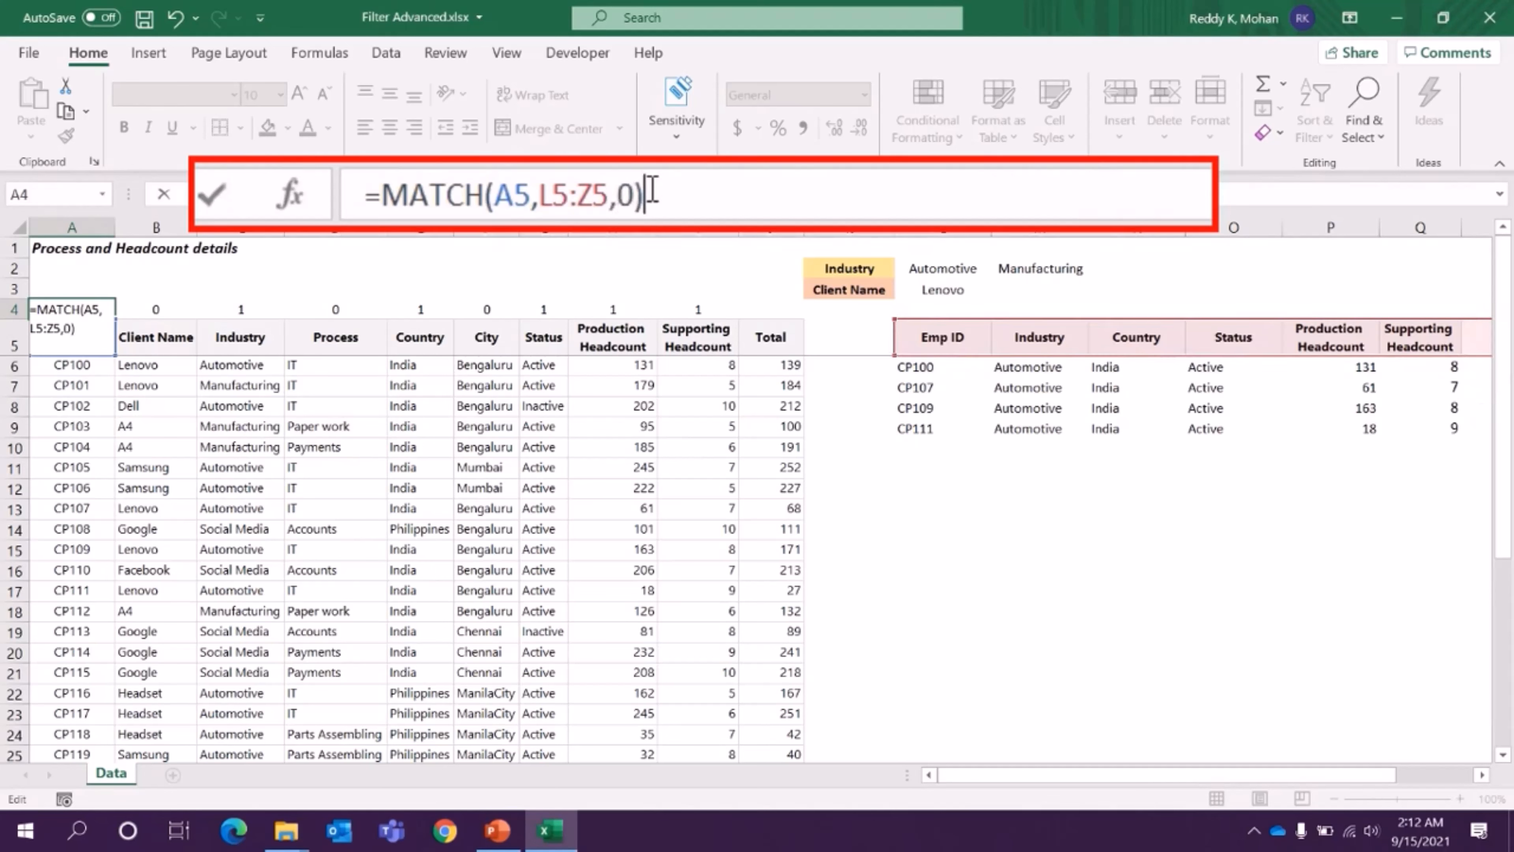
- Complete the MATCH formula in A4 and fill it across the header columns through J4
{"action": "key", "text": "Return"}
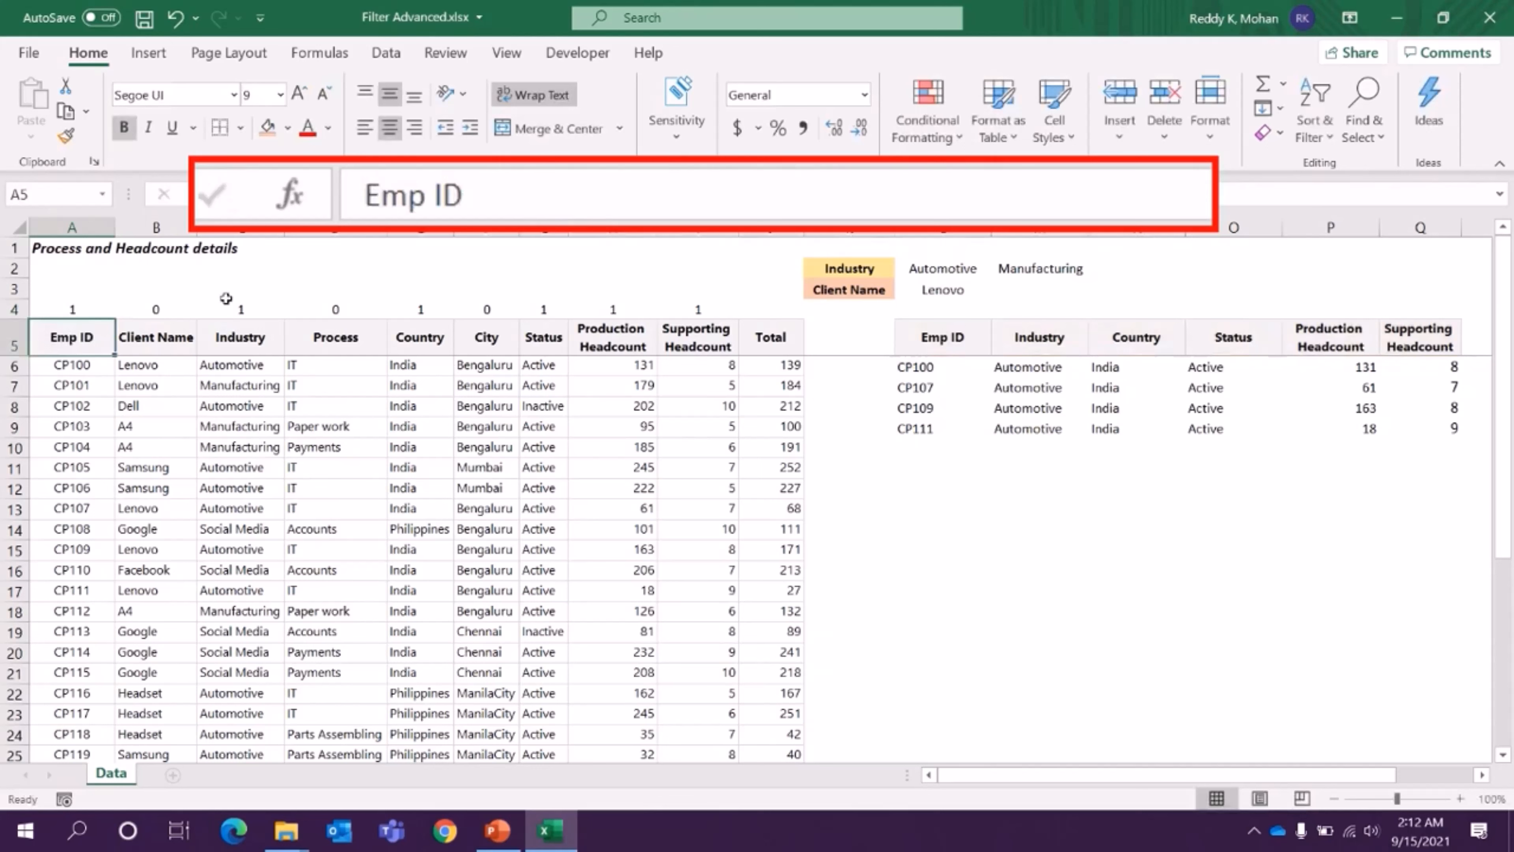
{"action": "left_click", "coordinate": [96, 309]}
{"action": "left_click_drag", "start_coordinate": [113, 317], "coordinate": [802, 313]}
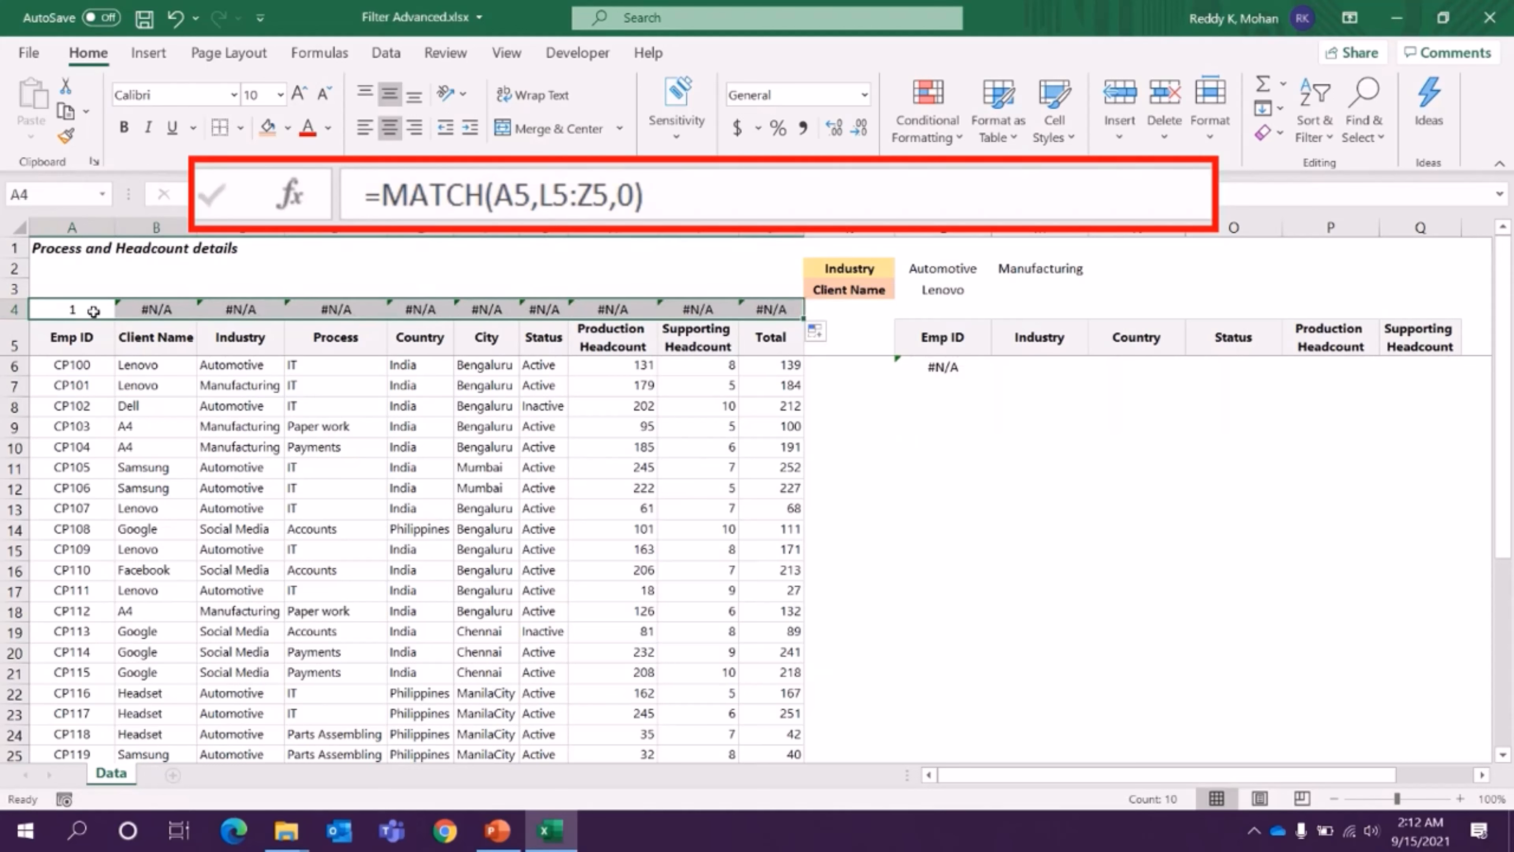
- Make the MATCH lookup array absolute as $L$5:$Z$5 and apply the revised formula to all of A4:J4
{"action": "left_click", "coordinate": [507, 196]}
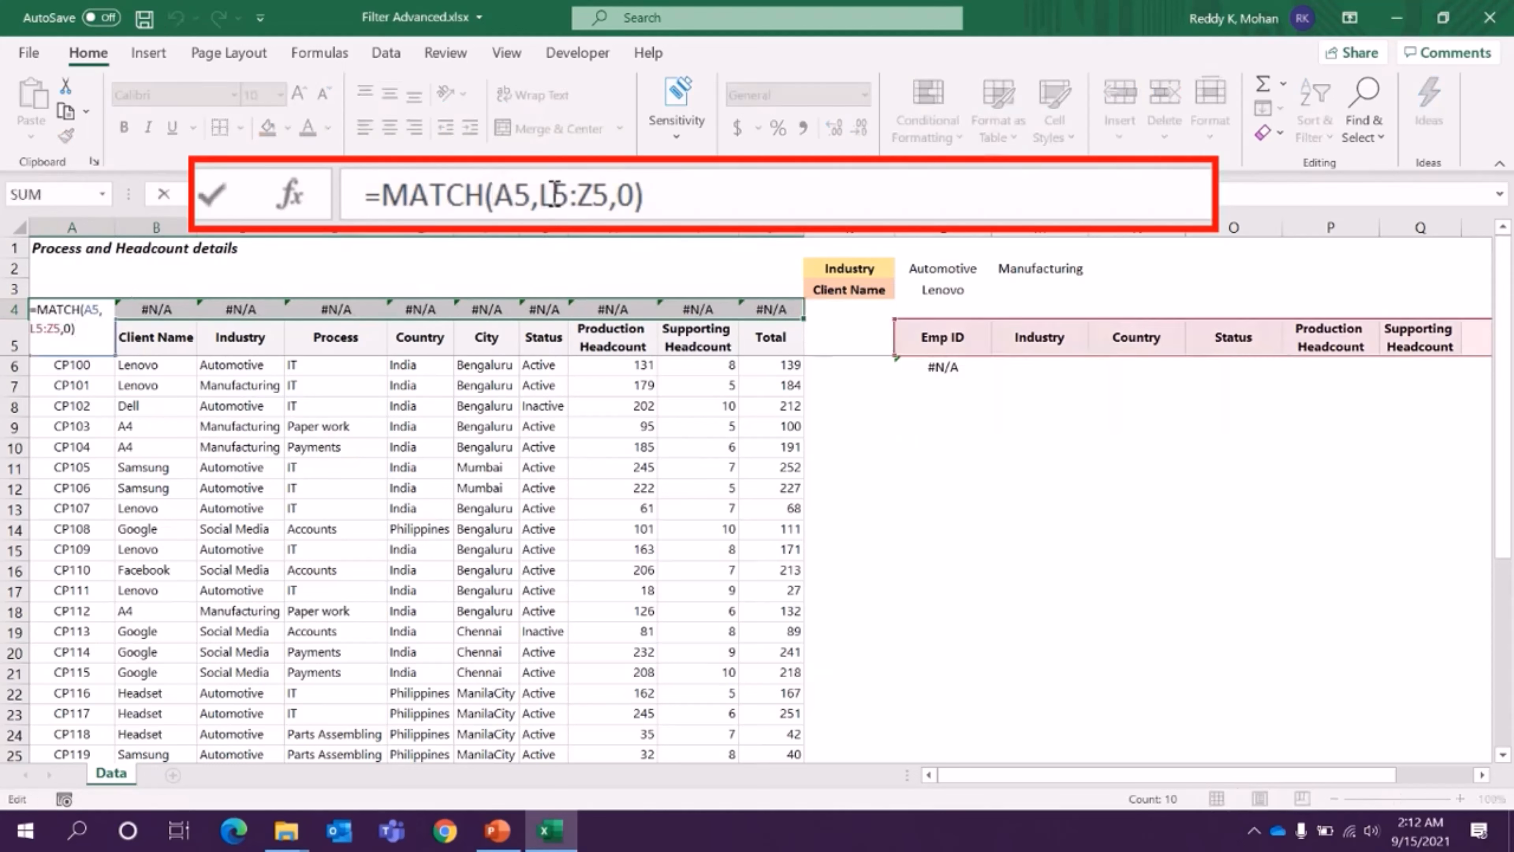
{"action": "left_click_drag", "start_coordinate": [553, 195], "coordinate": [596, 197]}
{"action": "key", "text": "F4"}
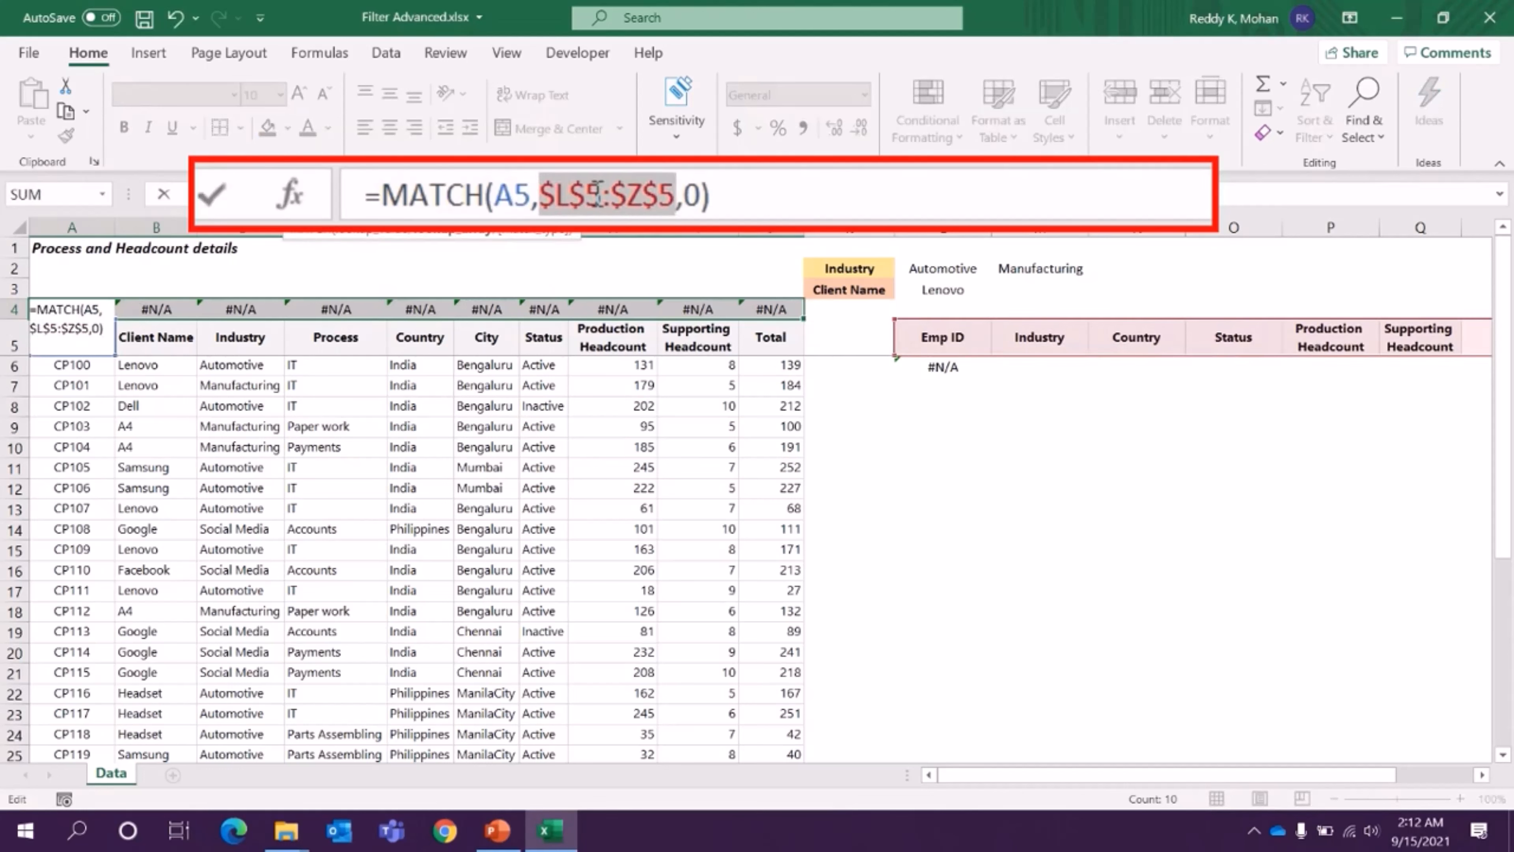
{"action": "key", "text": "ctrl+Return"}
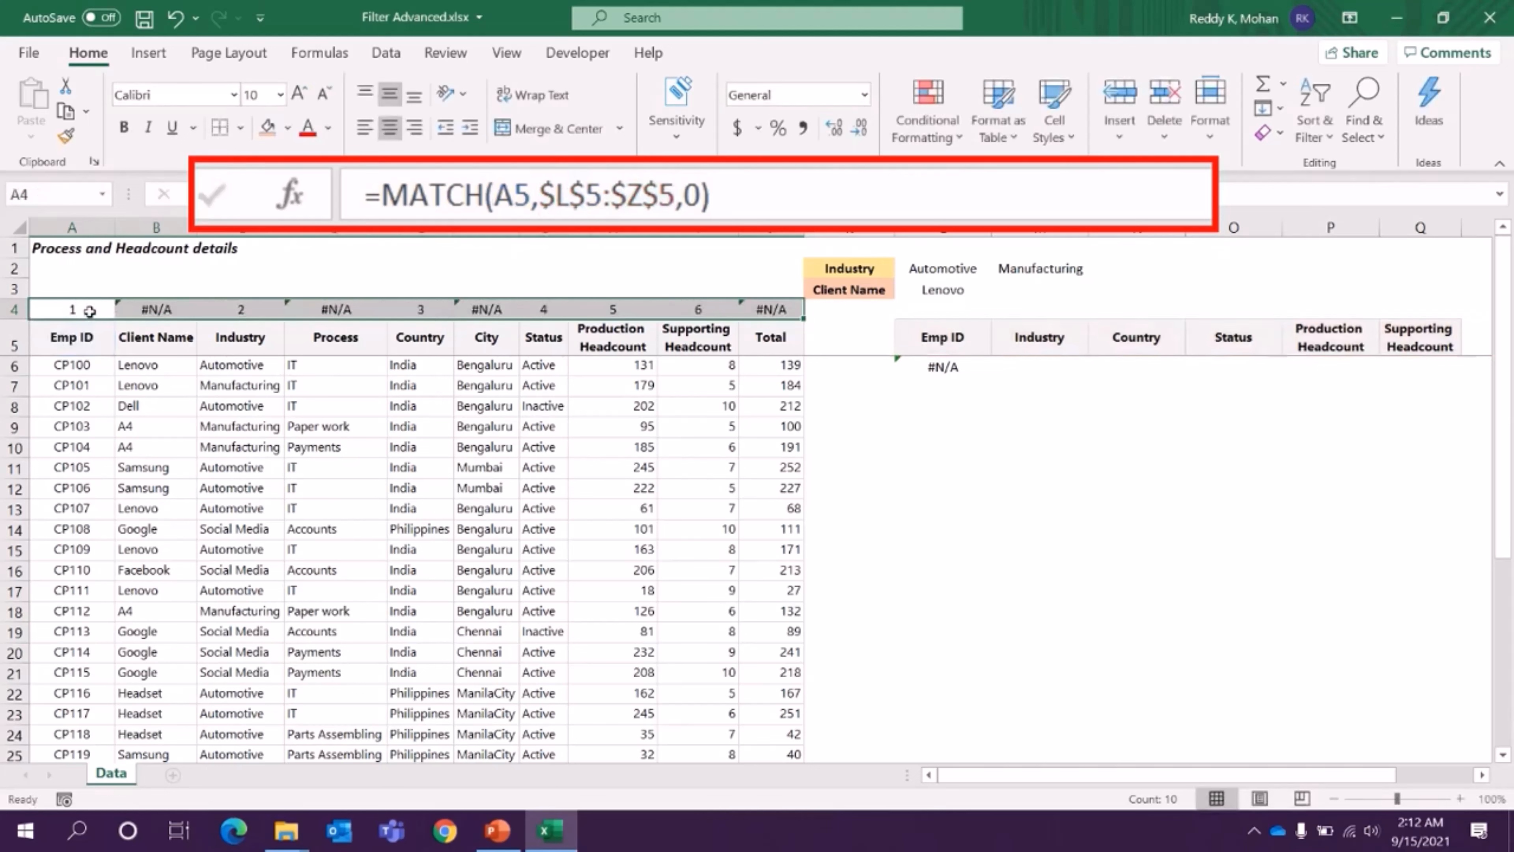
- Compare the MATCH results in A4:J4 with the source headers in row 5 and the output headers starting at L5
{"action": "left_click", "coordinate": [85, 338]}
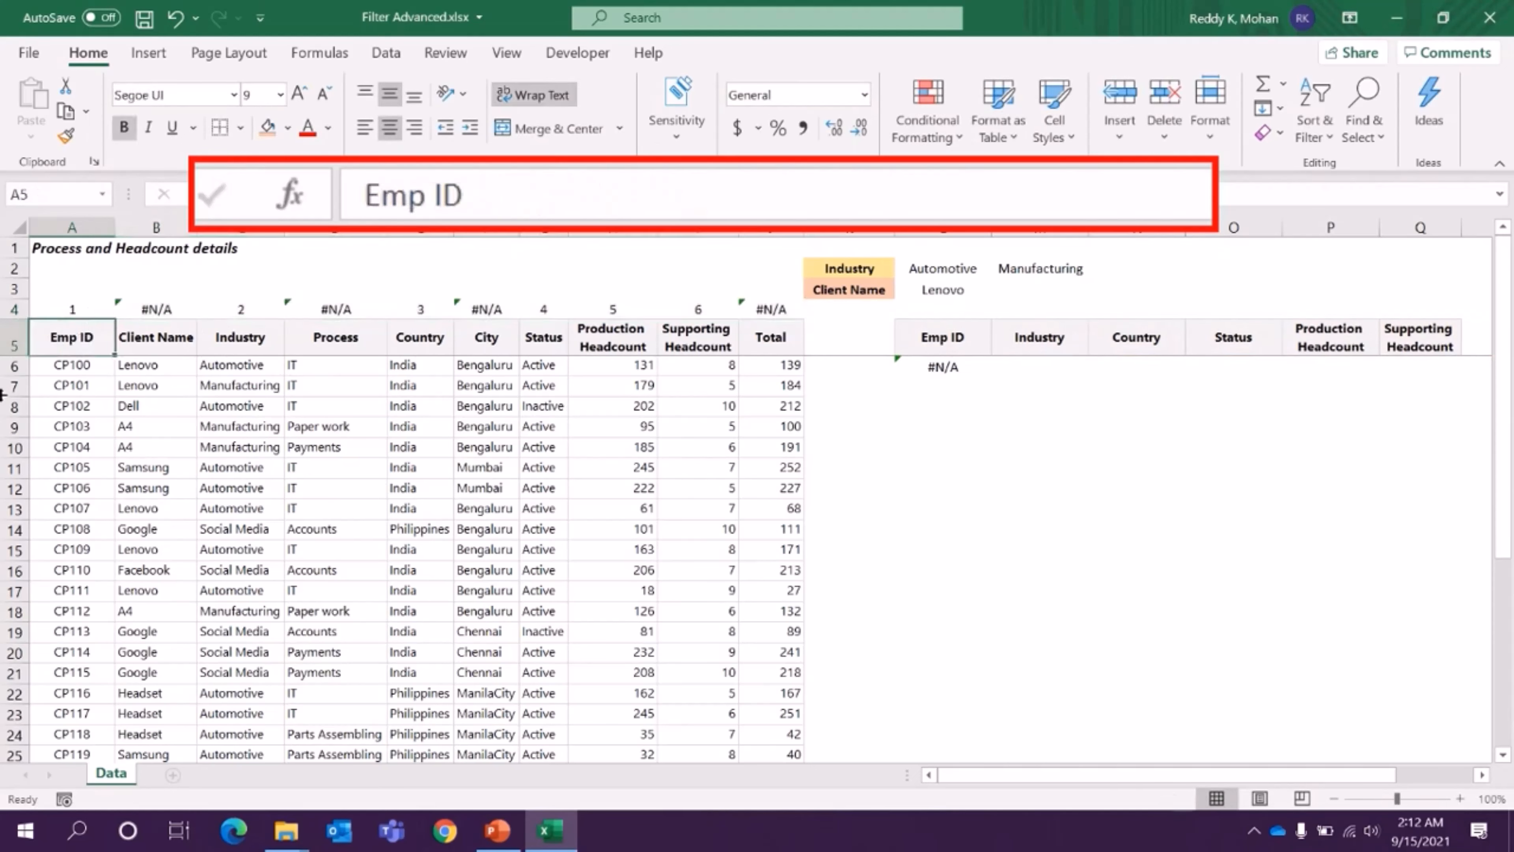
{"action": "left_click", "coordinate": [928, 336]}
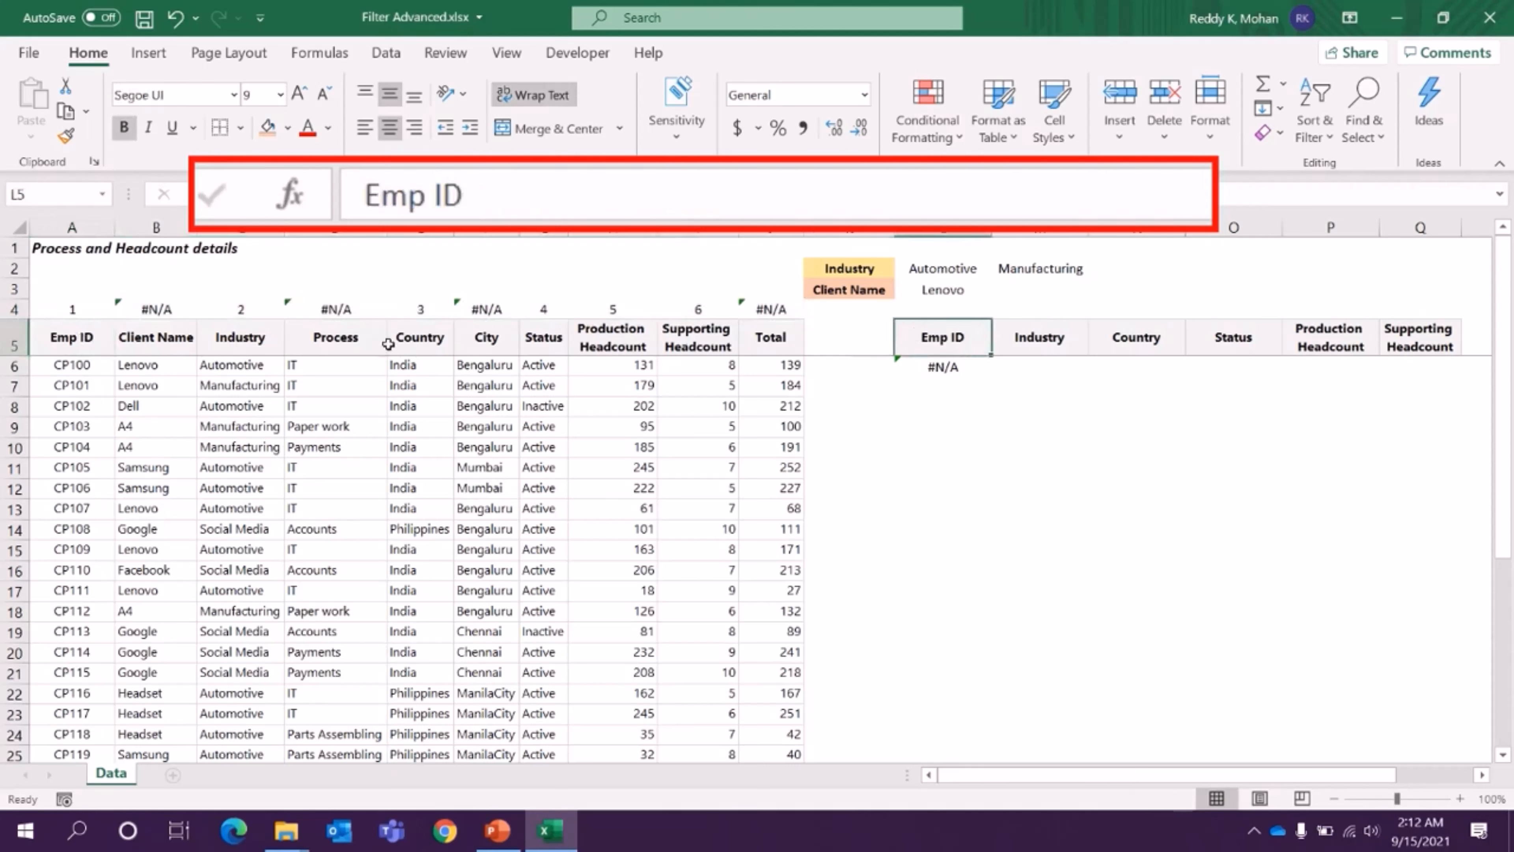
{"action": "left_click", "coordinate": [243, 340]}
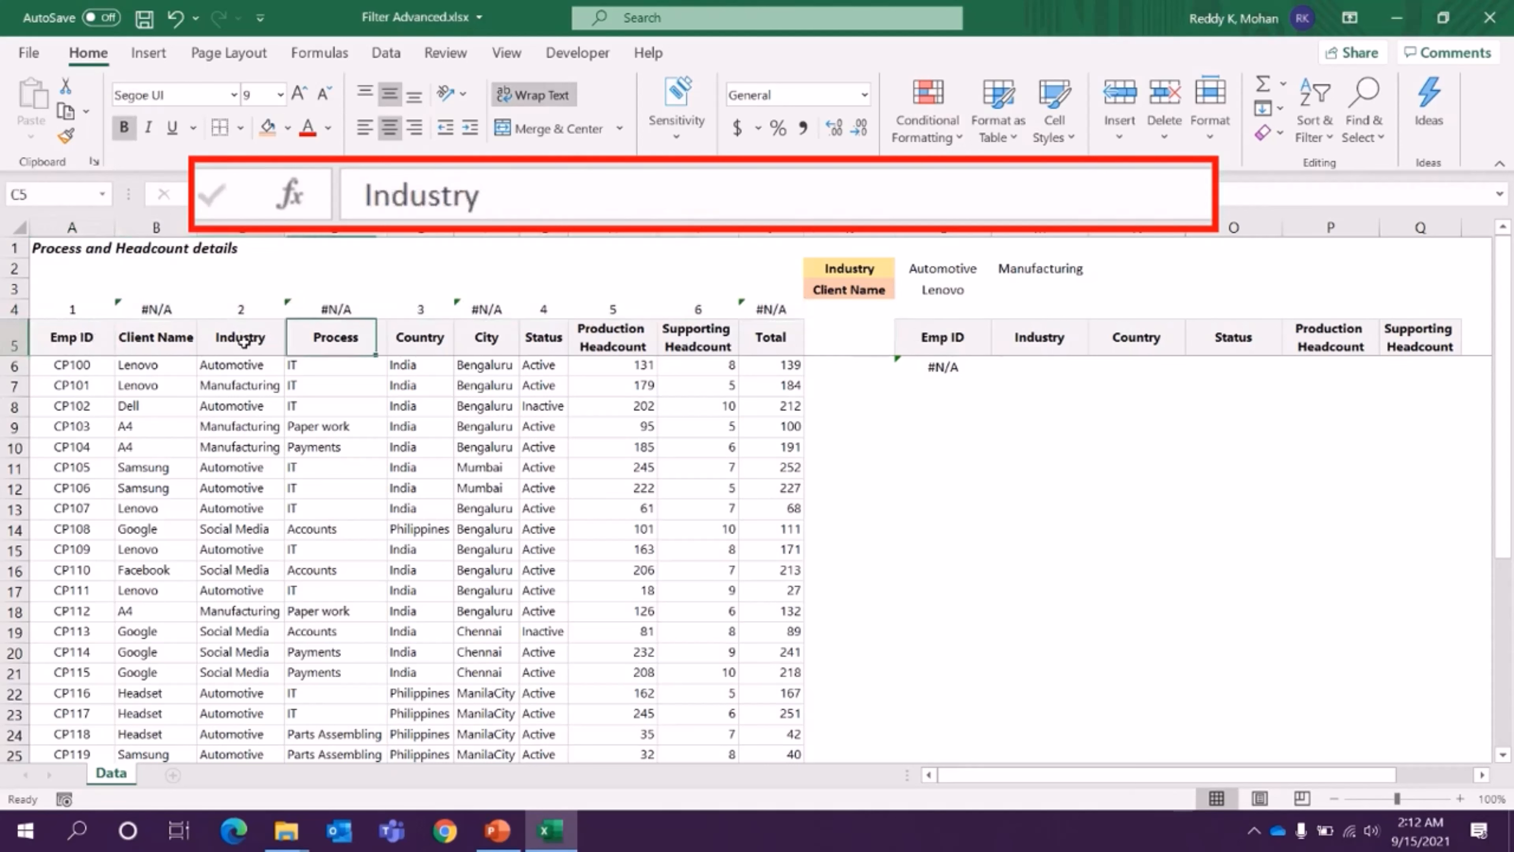
{"action": "left_click", "coordinate": [246, 311]}
{"action": "left_click", "coordinate": [422, 331]}
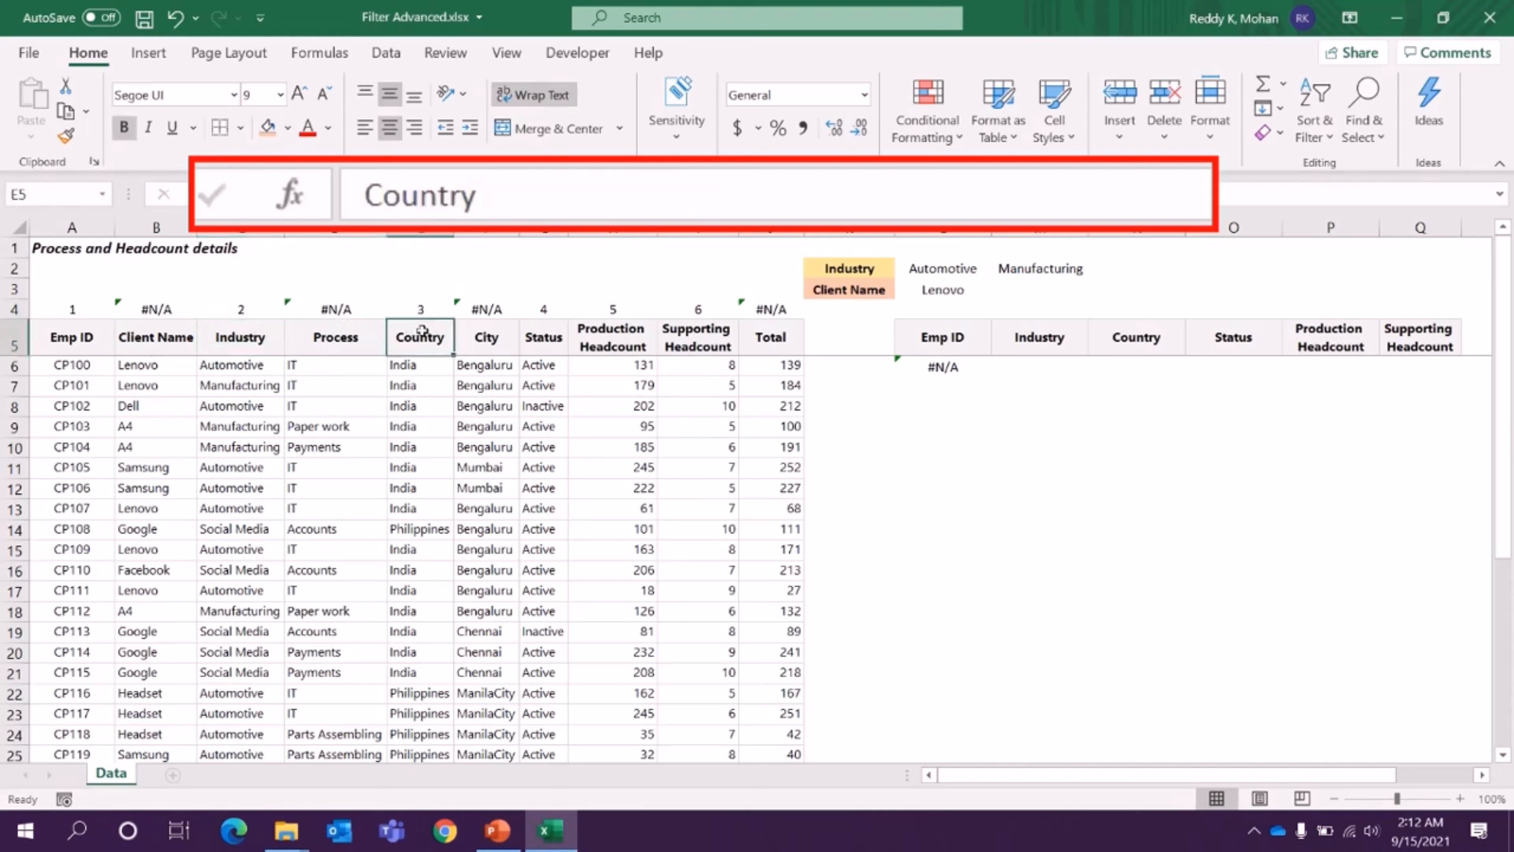
{"action": "left_click", "coordinate": [422, 308]}
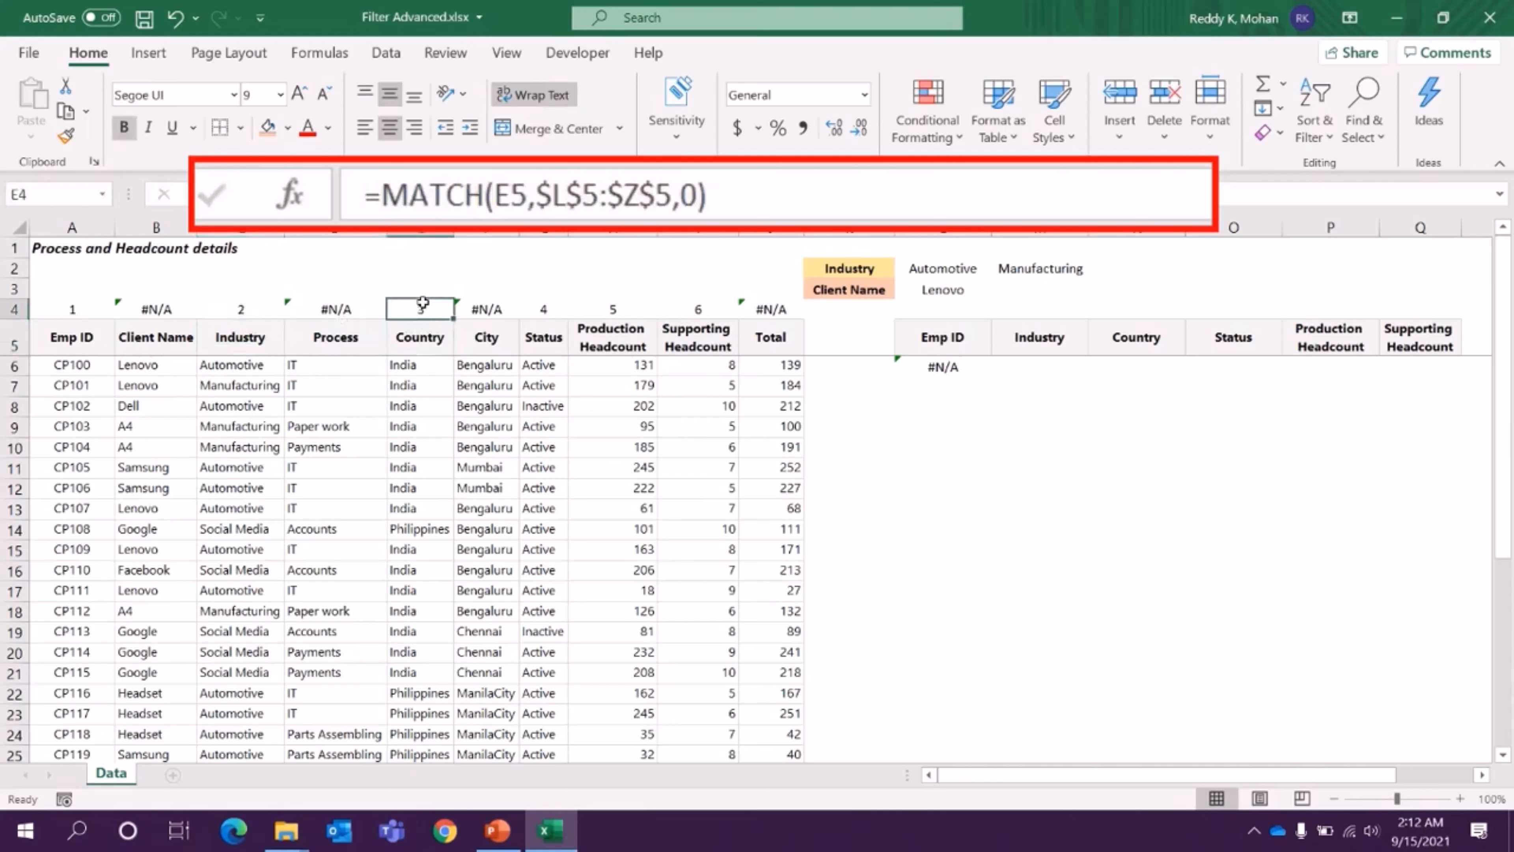
{"action": "left_click", "coordinate": [66, 306]}
{"action": "left_click_drag", "start_coordinate": [66, 306], "coordinate": [760, 307]}
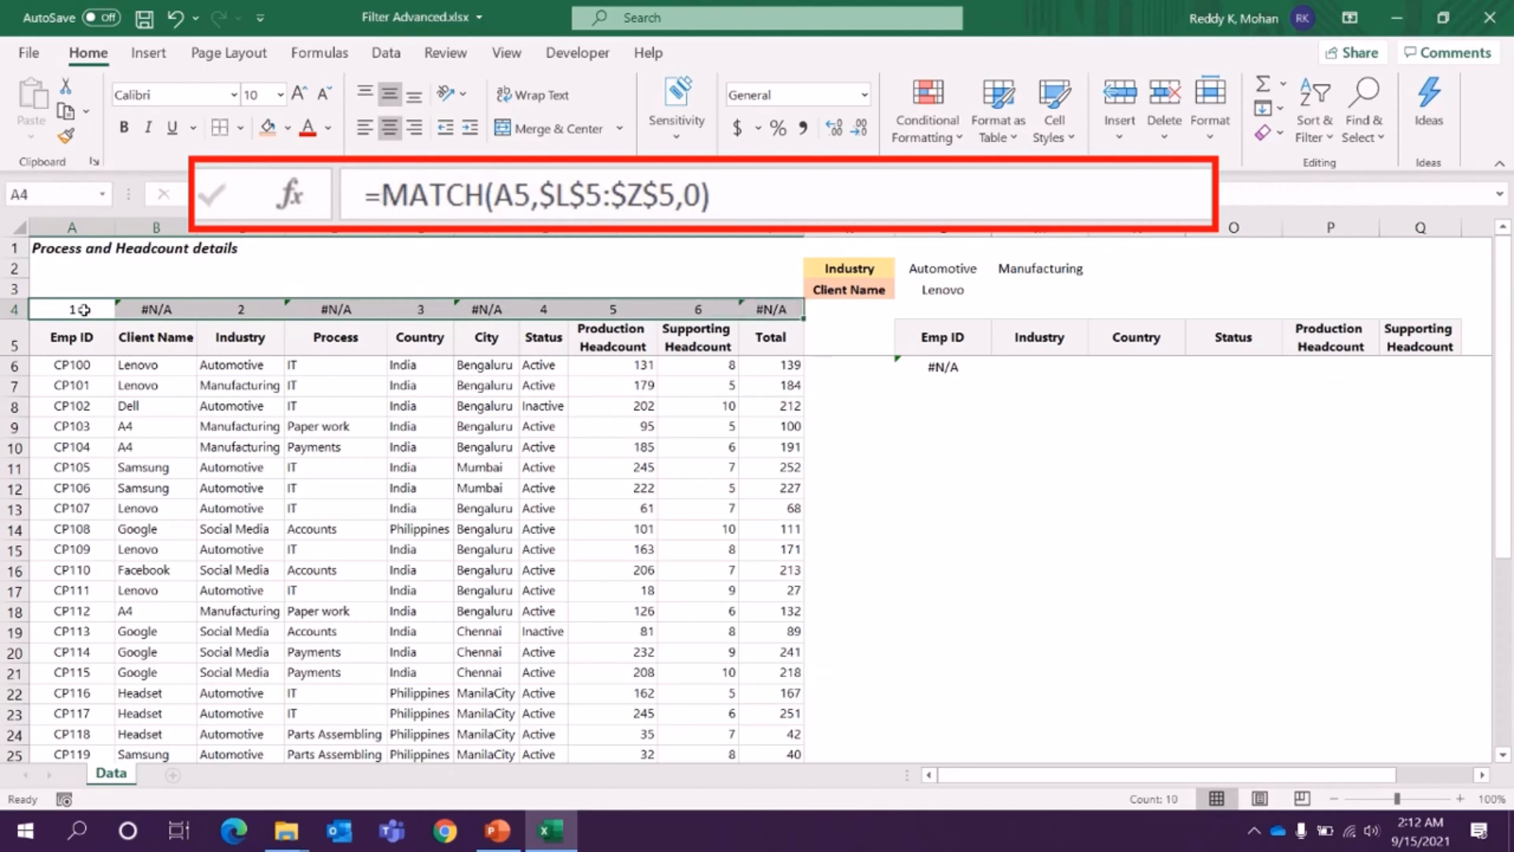
- Start wrapping the MATCH formula in A4 with IF and ISERROR
{"action": "left_click", "coordinate": [104, 306]}
{"action": "left_click", "coordinate": [382, 194]}
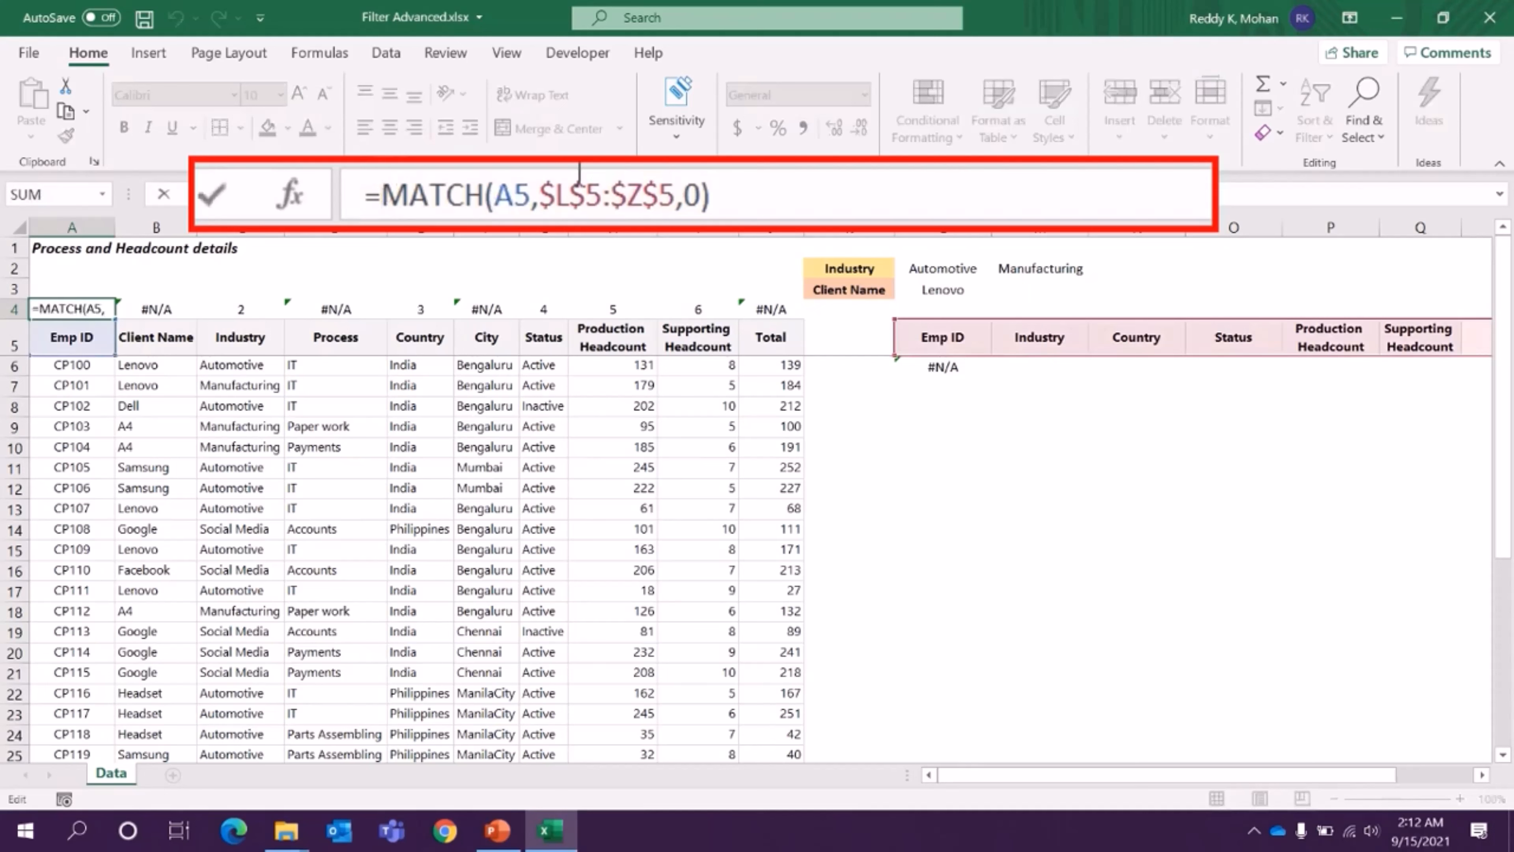
{"action": "type", "text": "IF(ise"}
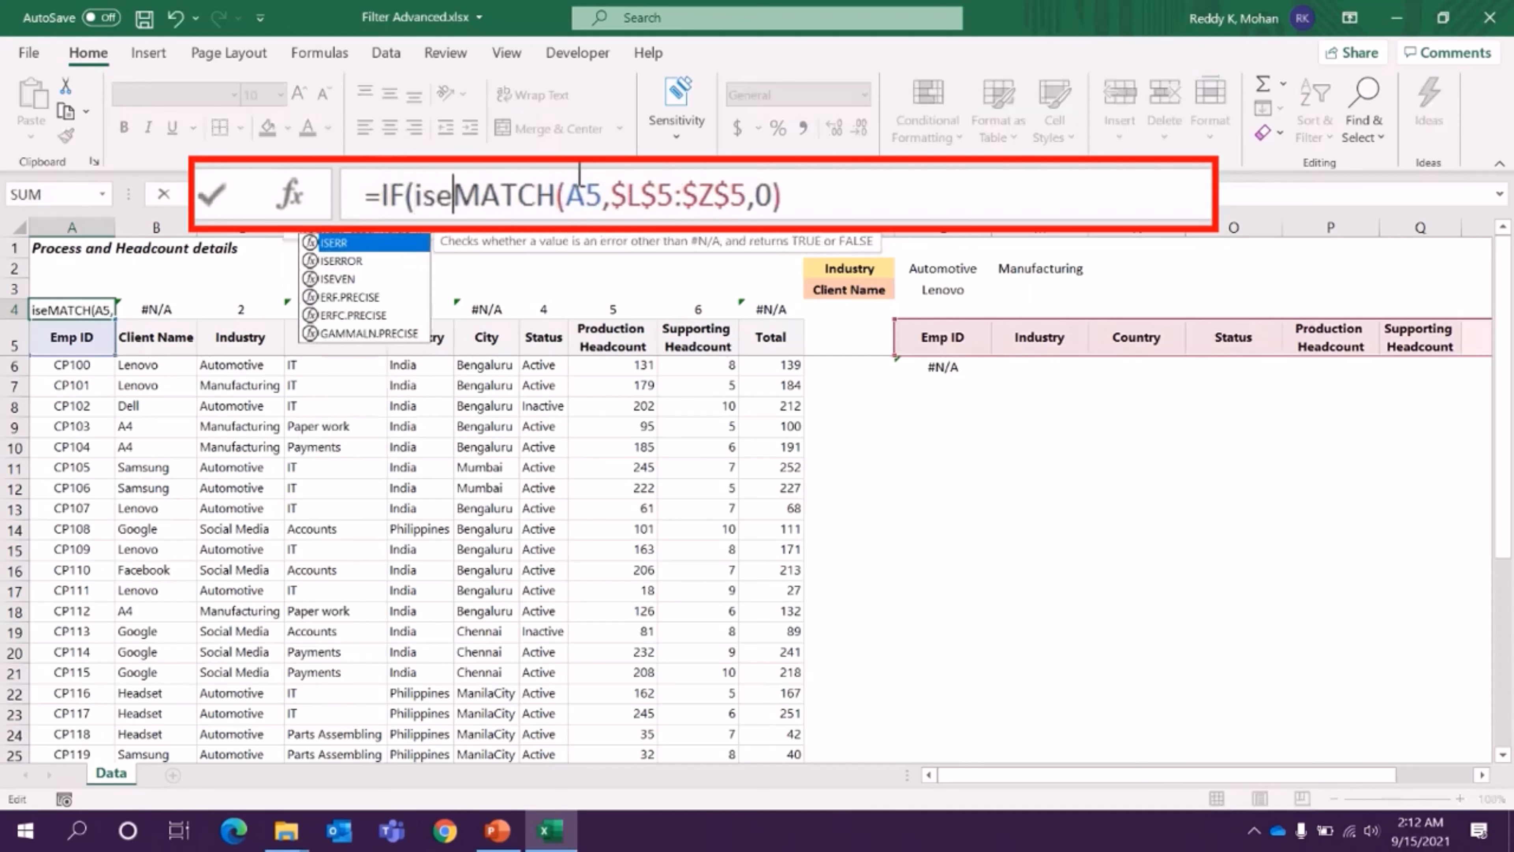
{"action": "key", "text": "Down"}
{"action": "key", "text": "Tab"}
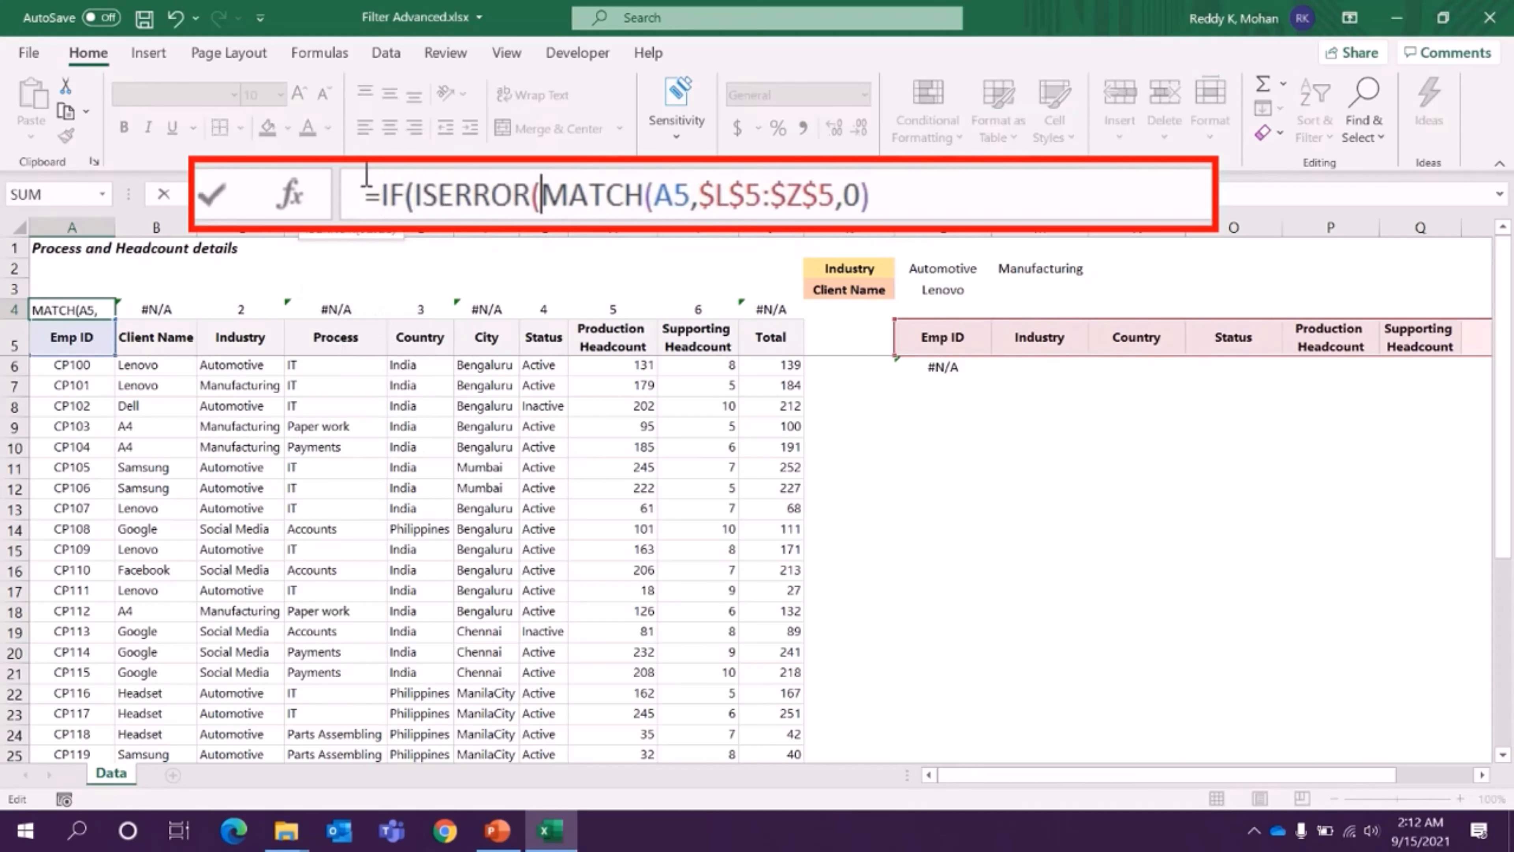
- Close the ISERROR test in A4 and complete the IF with 0 for errors and 1 for matches
{"action": "left_click", "coordinate": [957, 191]}
{"action": "type", "text": ")"}
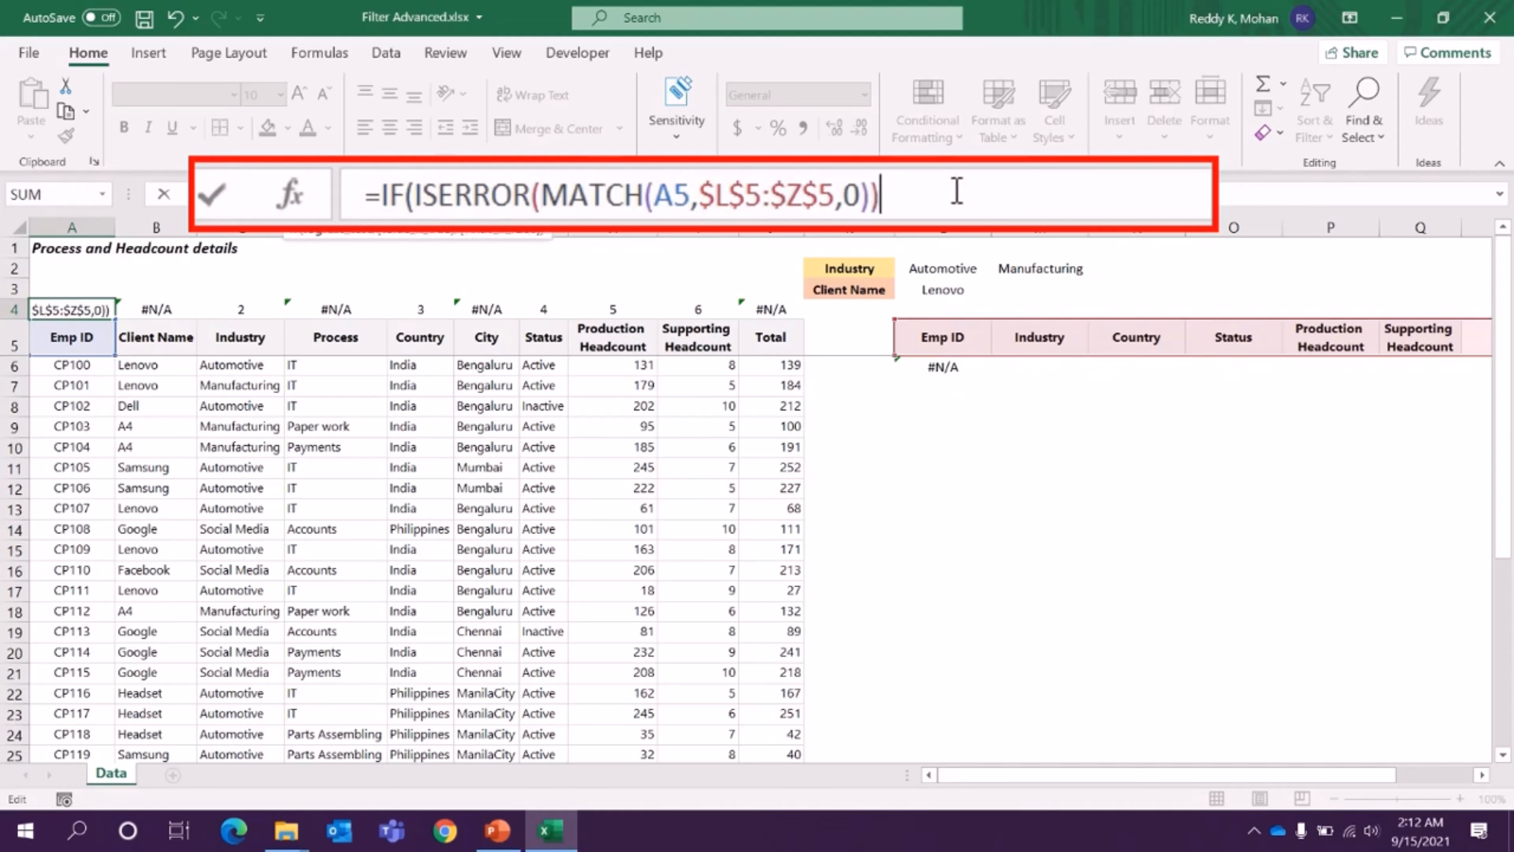
{"action": "type", "text": ",0"}
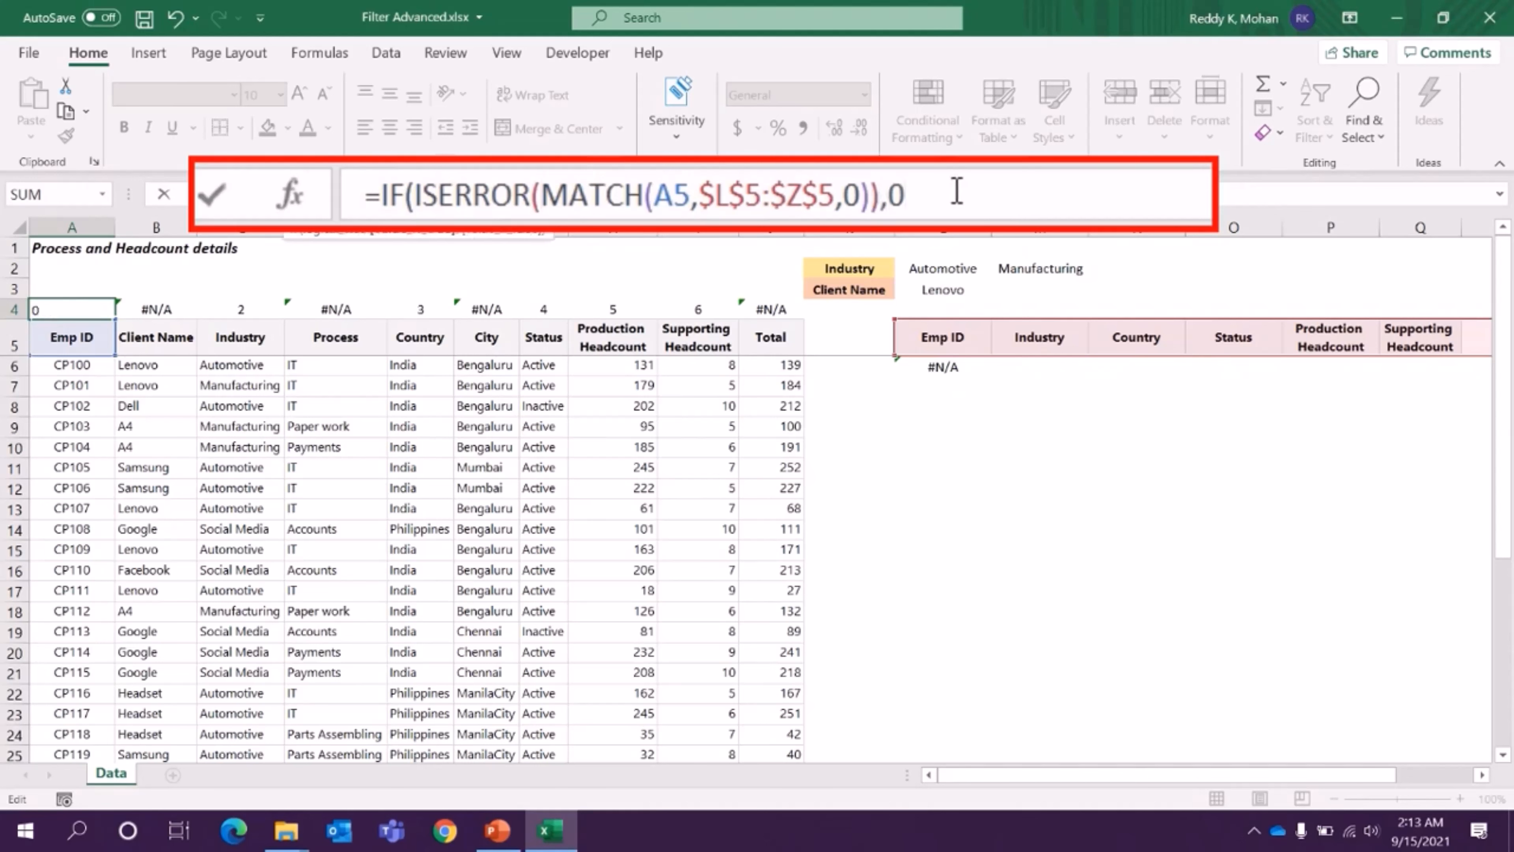
{"action": "type", "text": ",1)"}
{"action": "key", "text": "Return"}
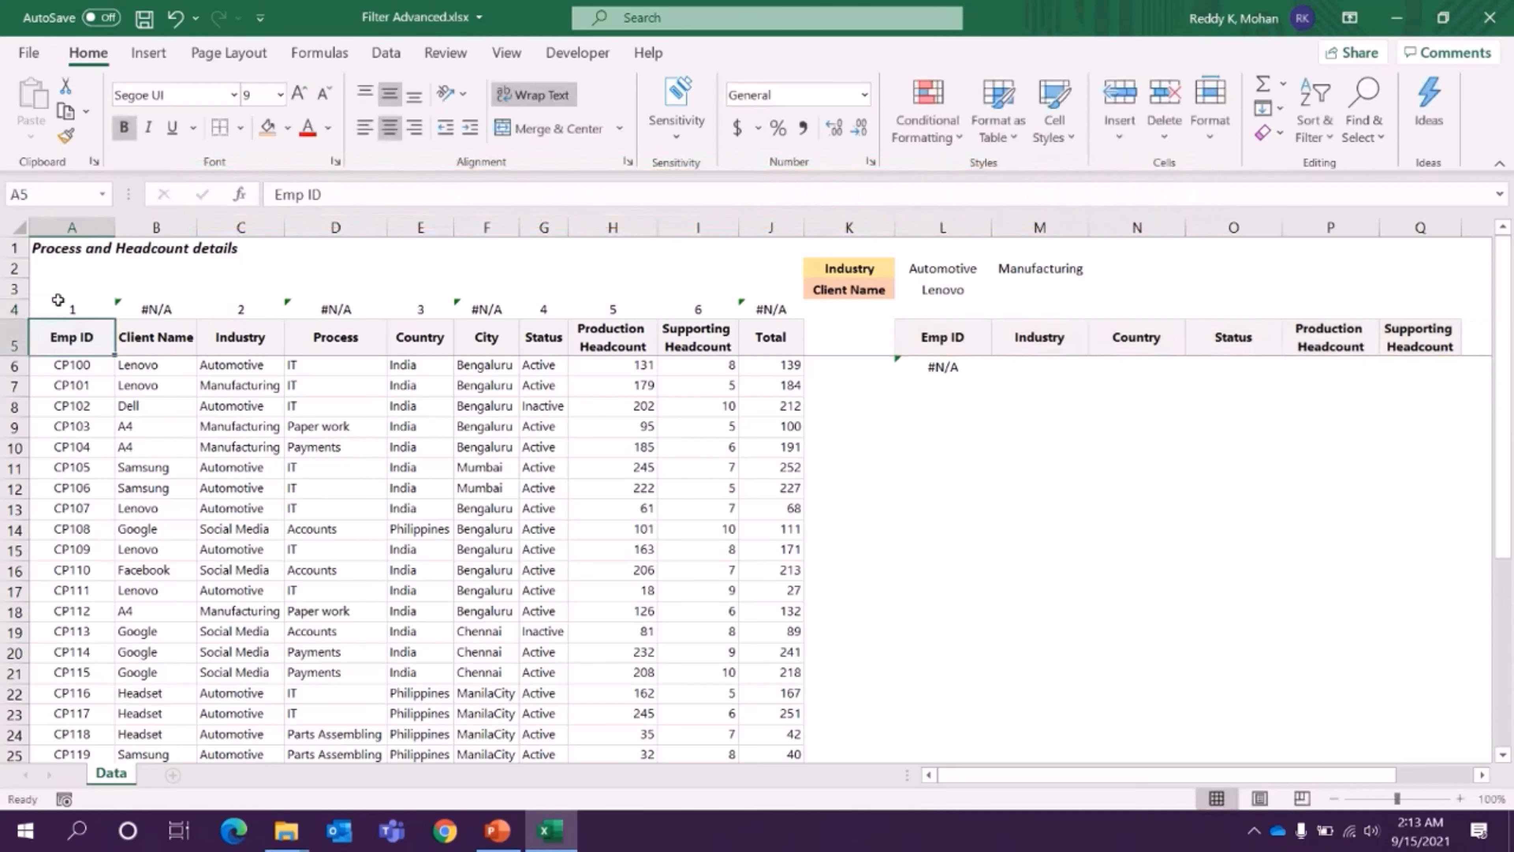
- Copy the IF(ISERROR(MATCH)) formula from A4 across A4:J4
{"action": "left_click", "coordinate": [89, 308]}
{"action": "key", "text": "ctrl+c"}
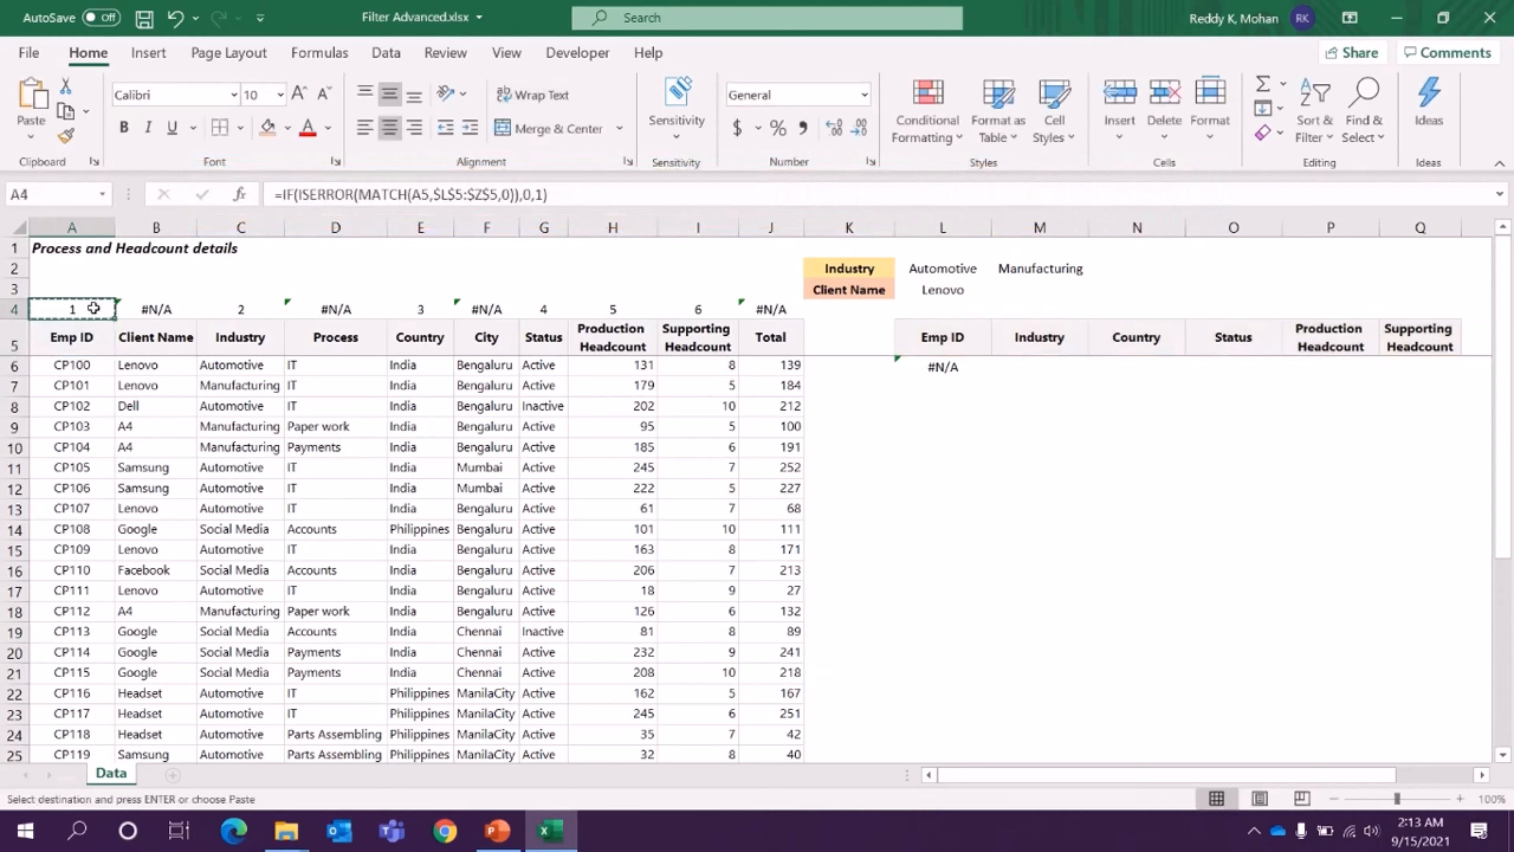
{"action": "left_click_drag", "start_coordinate": [93, 308], "coordinate": [774, 308]}
{"action": "key", "text": "ctrl+v"}
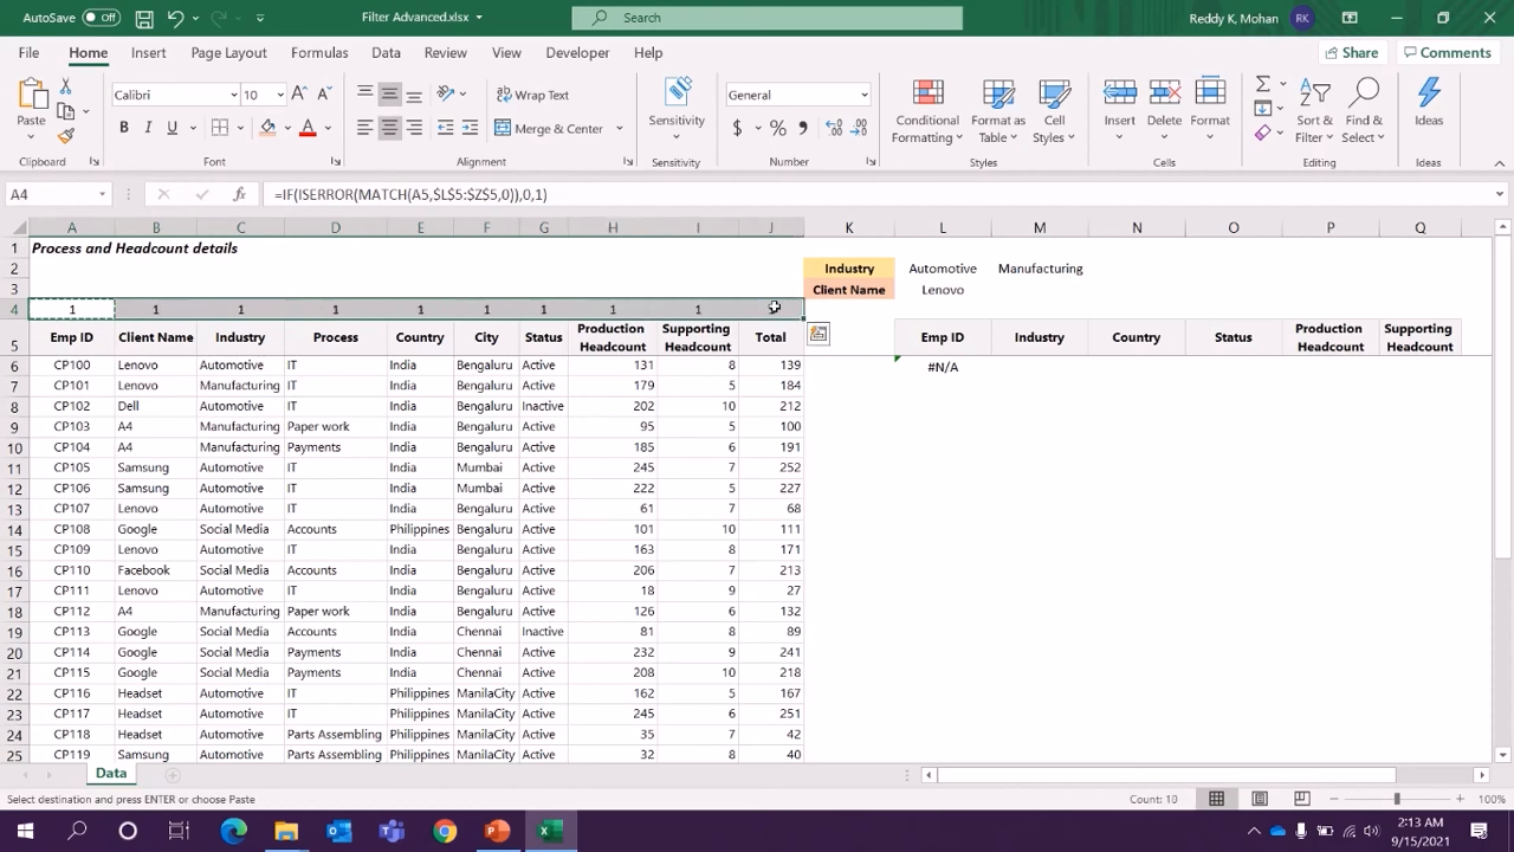
{"action": "left_click", "coordinate": [432, 273]}
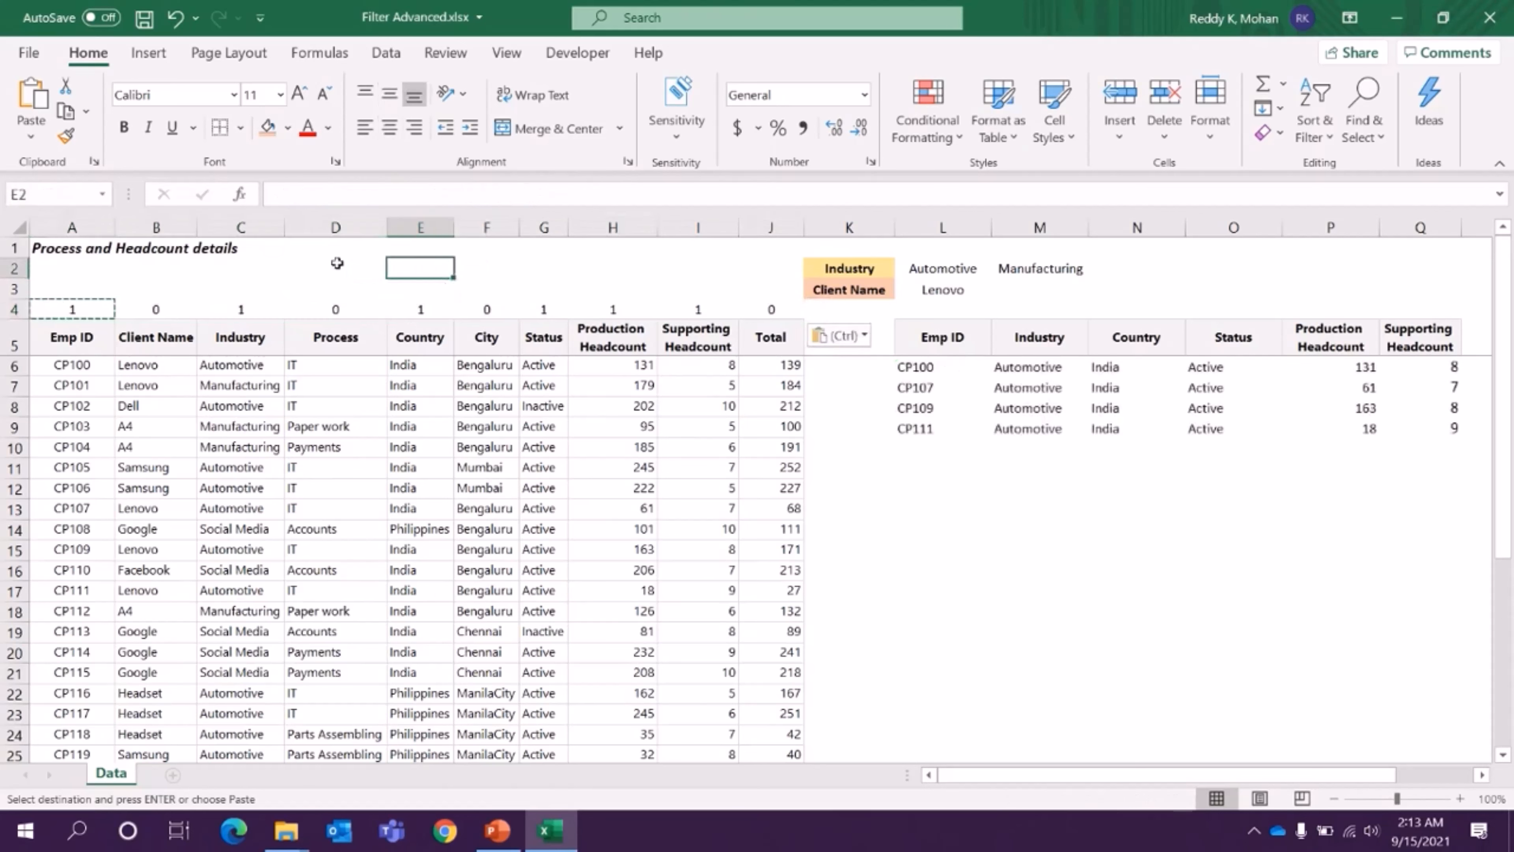
- Check the column flags in A4:J4 and how the FILTER formula in L6 references them
{"action": "left_click", "coordinate": [158, 310]}
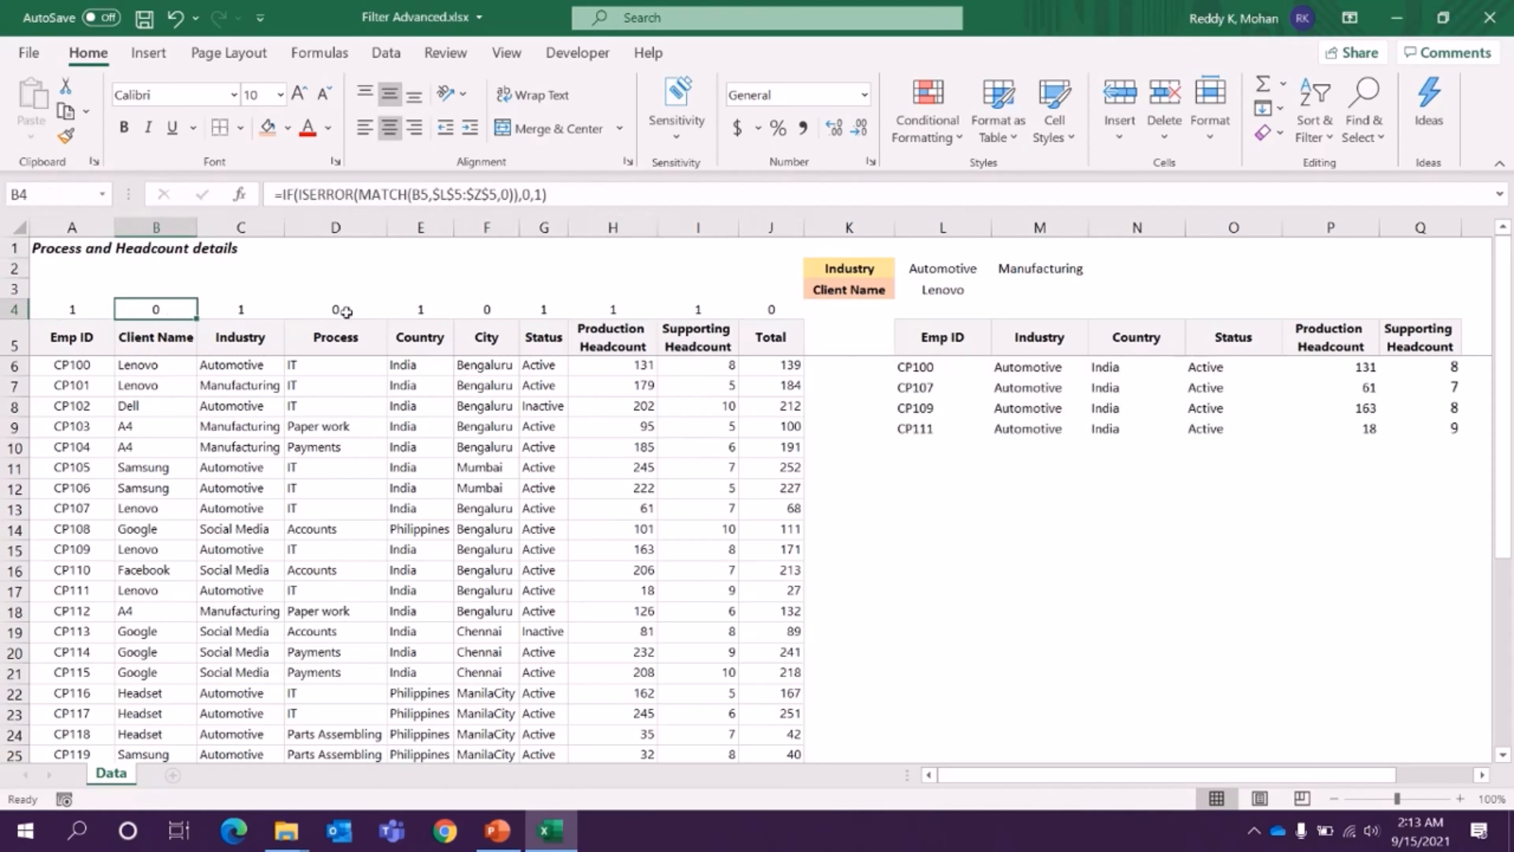
{"action": "left_click_drag", "start_coordinate": [69, 310], "coordinate": [772, 308]}
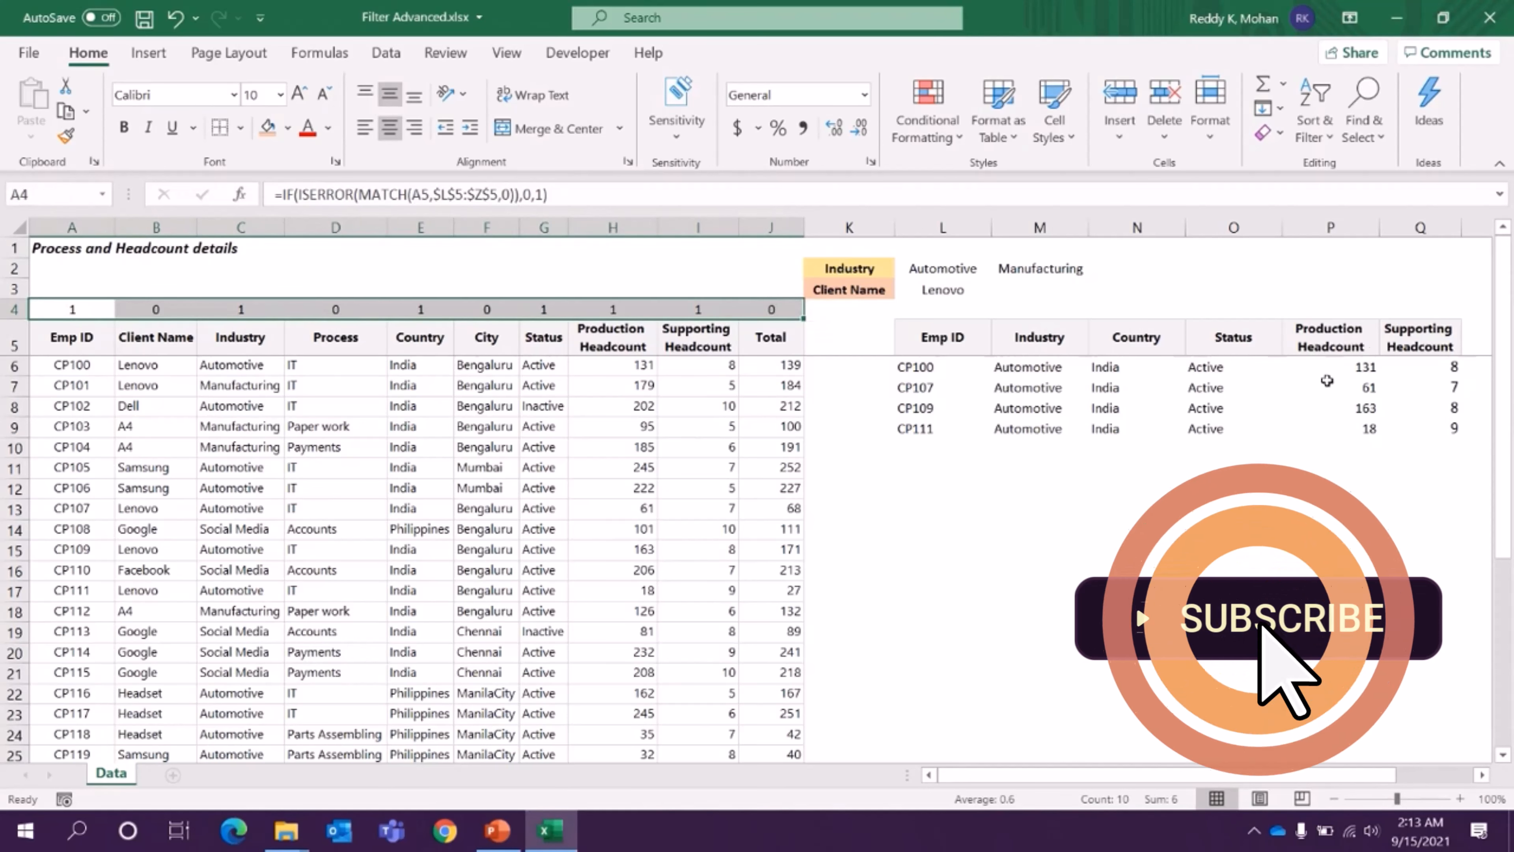
{"action": "double_click", "coordinate": [990, 367]}
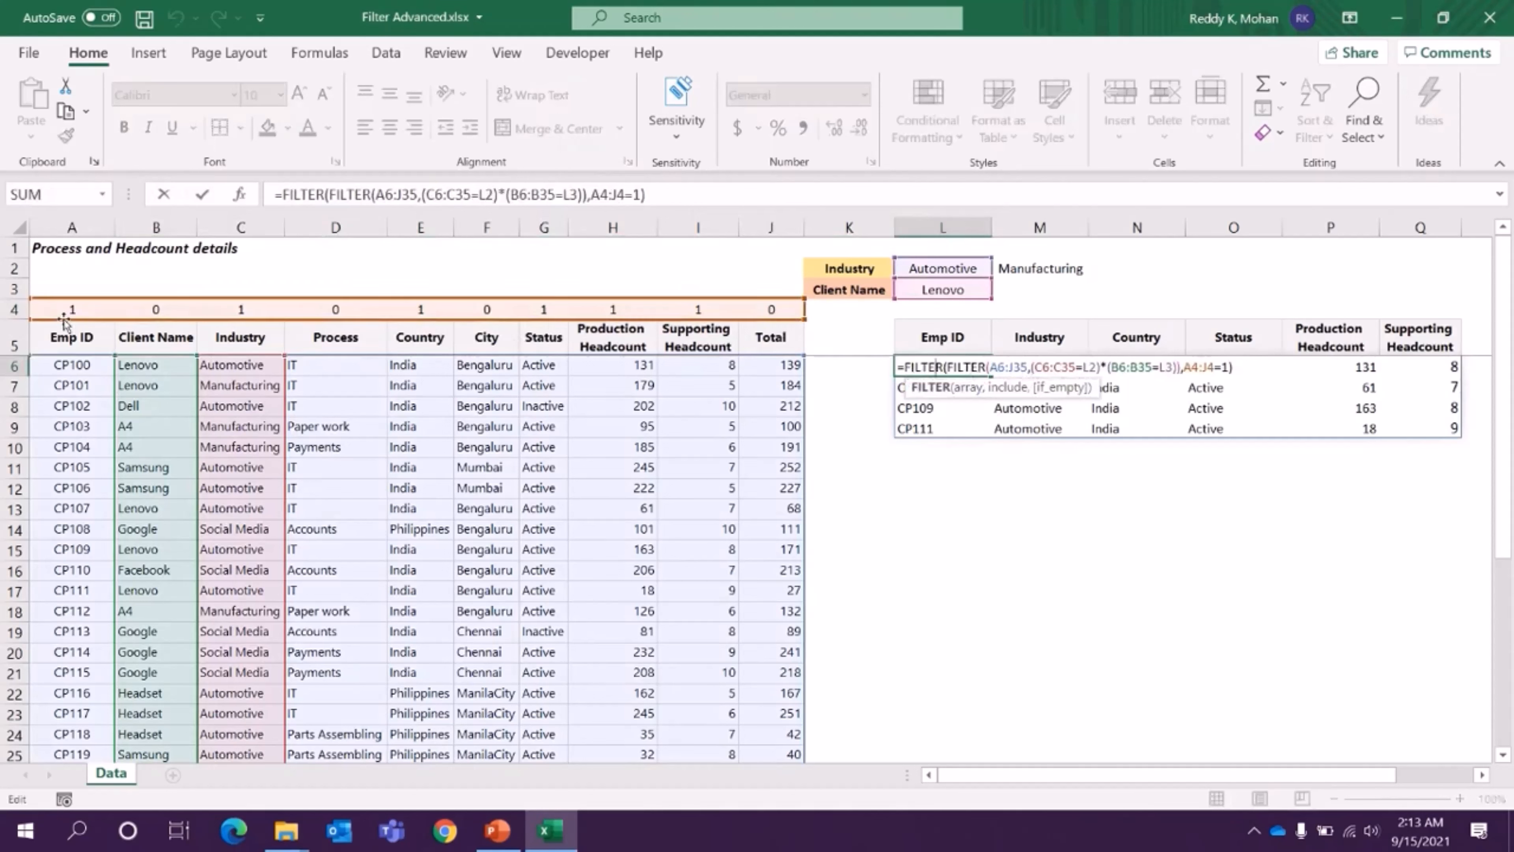
{"action": "key", "text": "Escape"}
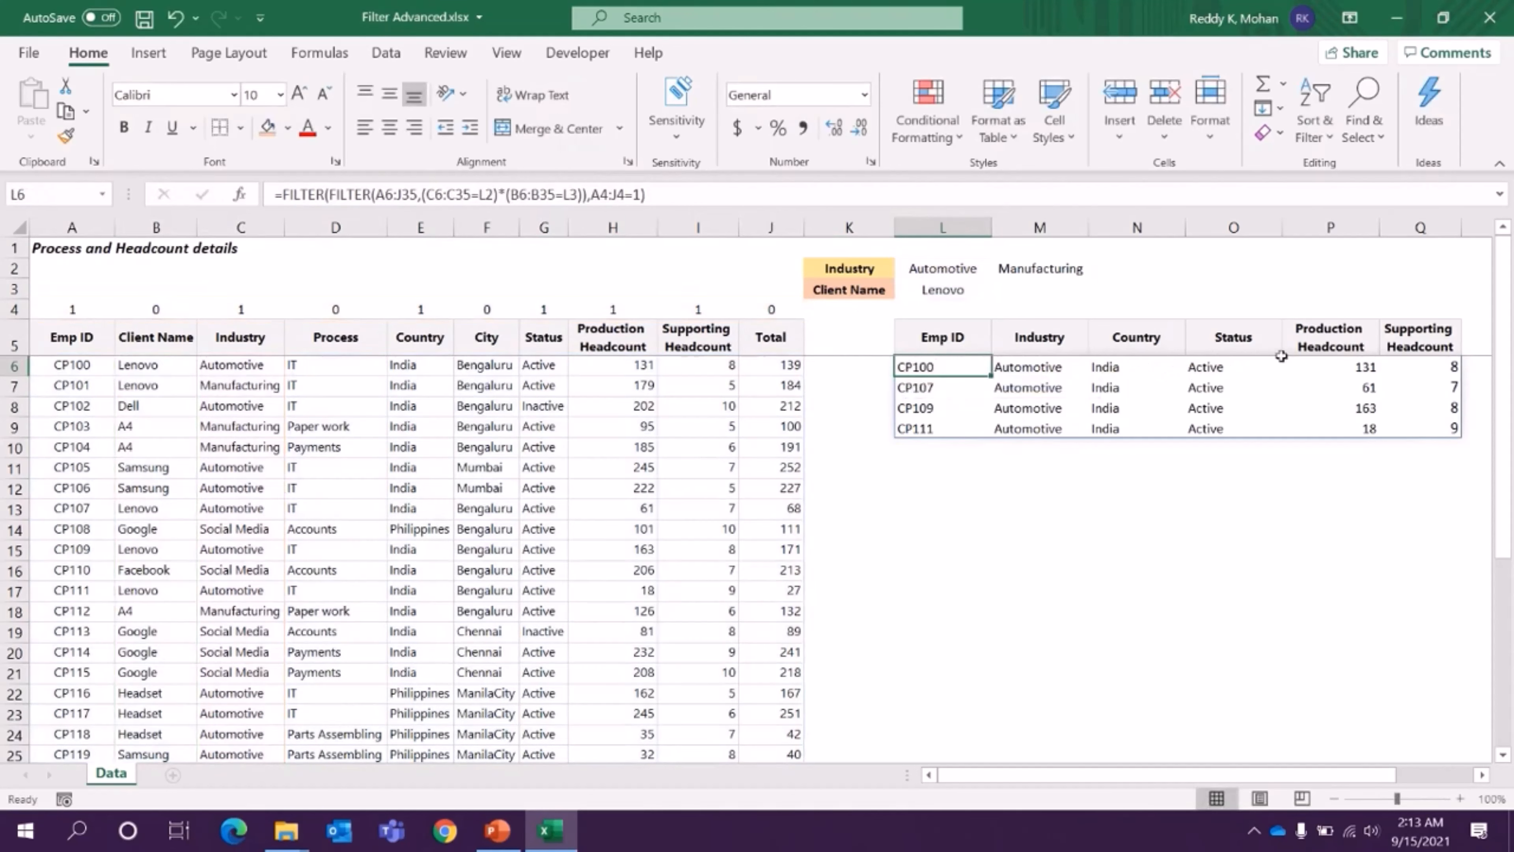
- Change the output header in N5 to Process and check the filtered values in N6:N9
{"action": "left_click", "coordinate": [1139, 334]}
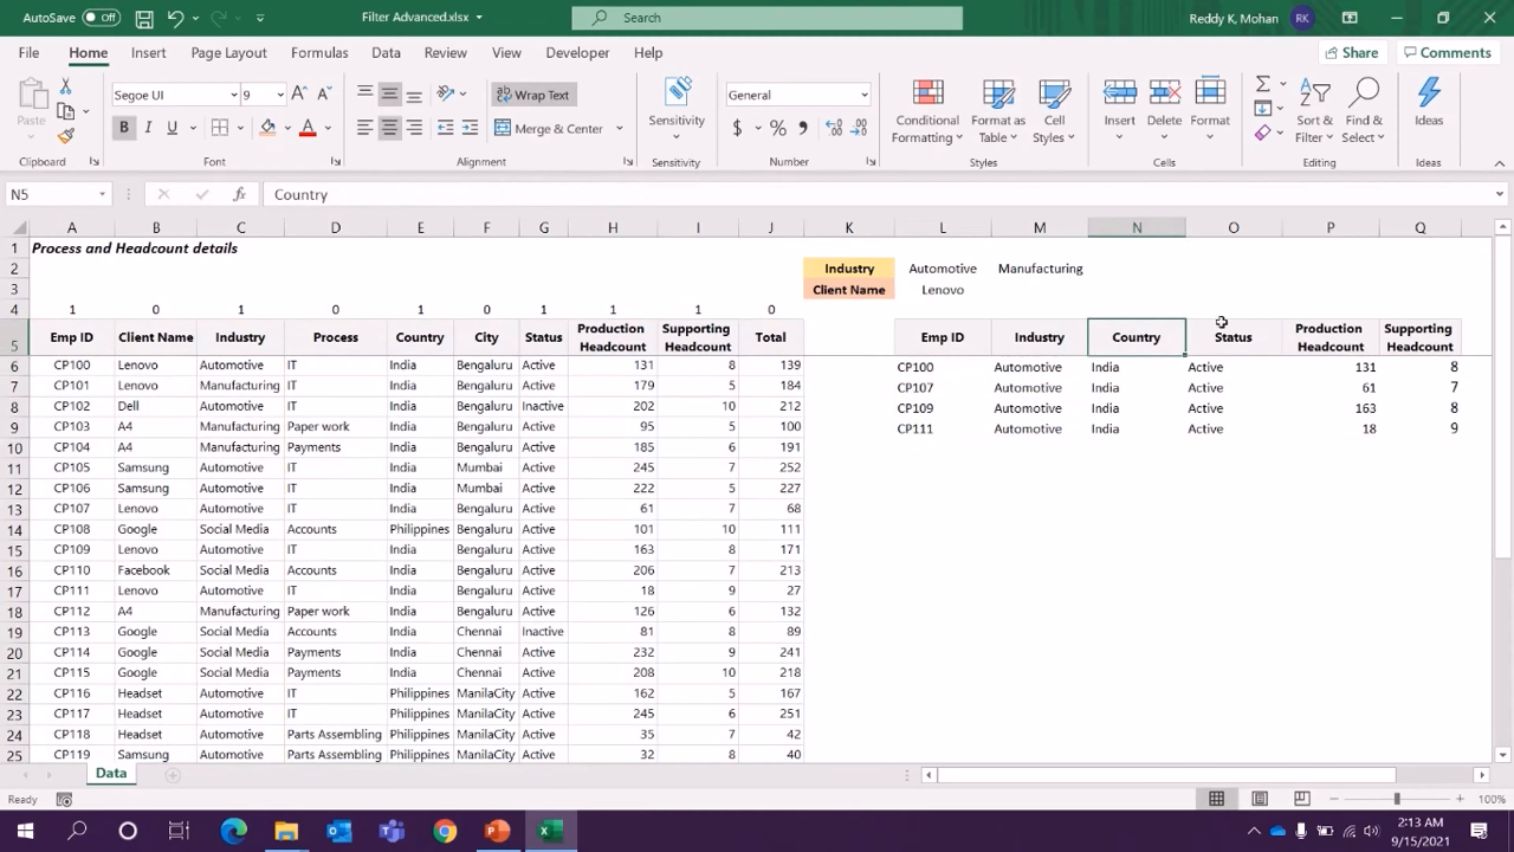
{"action": "type", "text": "Process"}
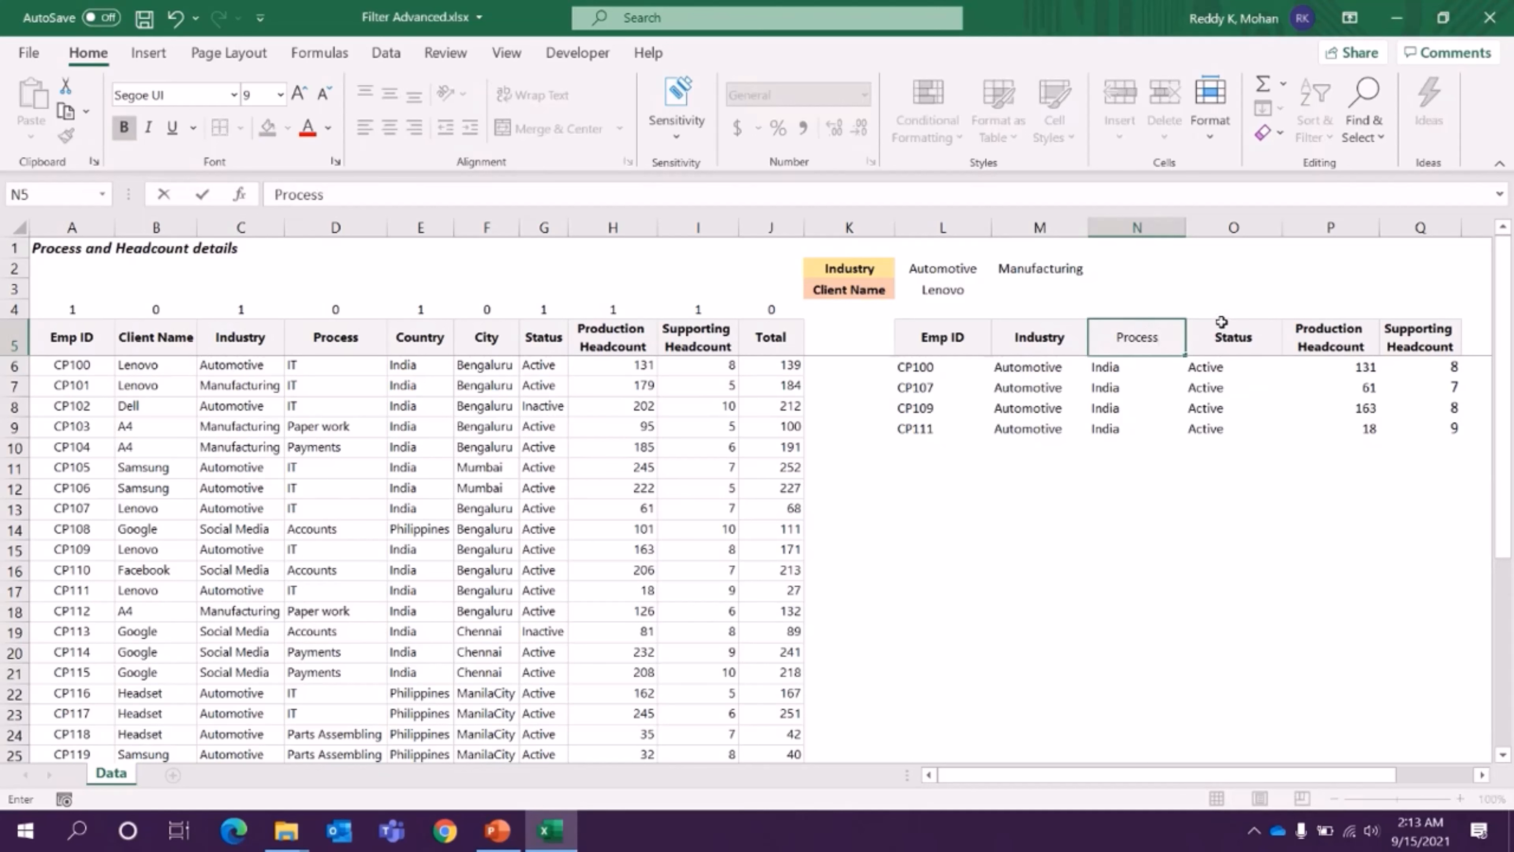
{"action": "key", "text": "Return"}
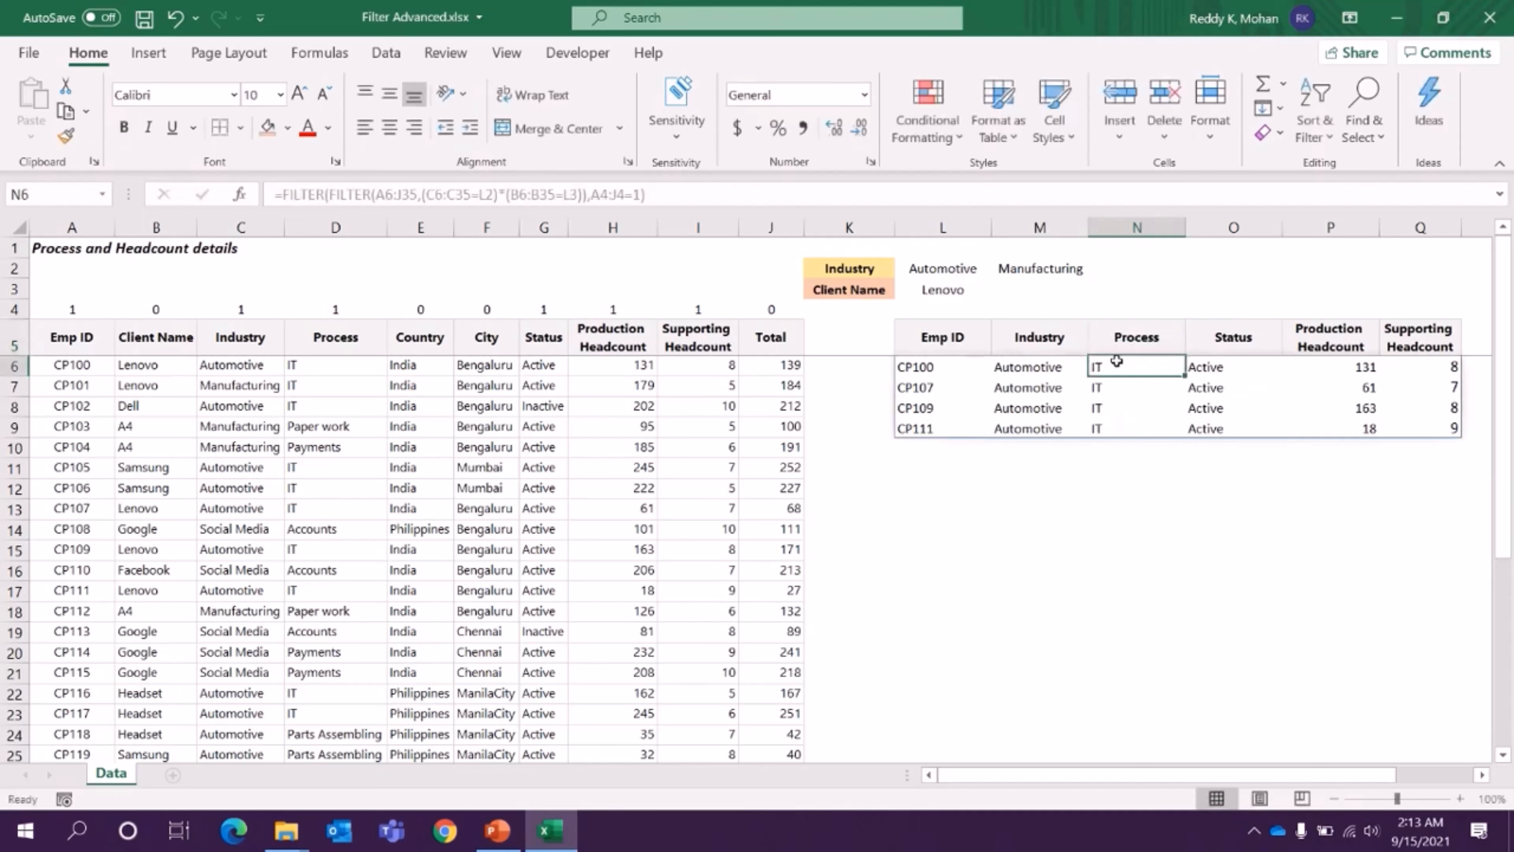
{"action": "left_click_drag", "start_coordinate": [1117, 361], "coordinate": [1120, 429]}
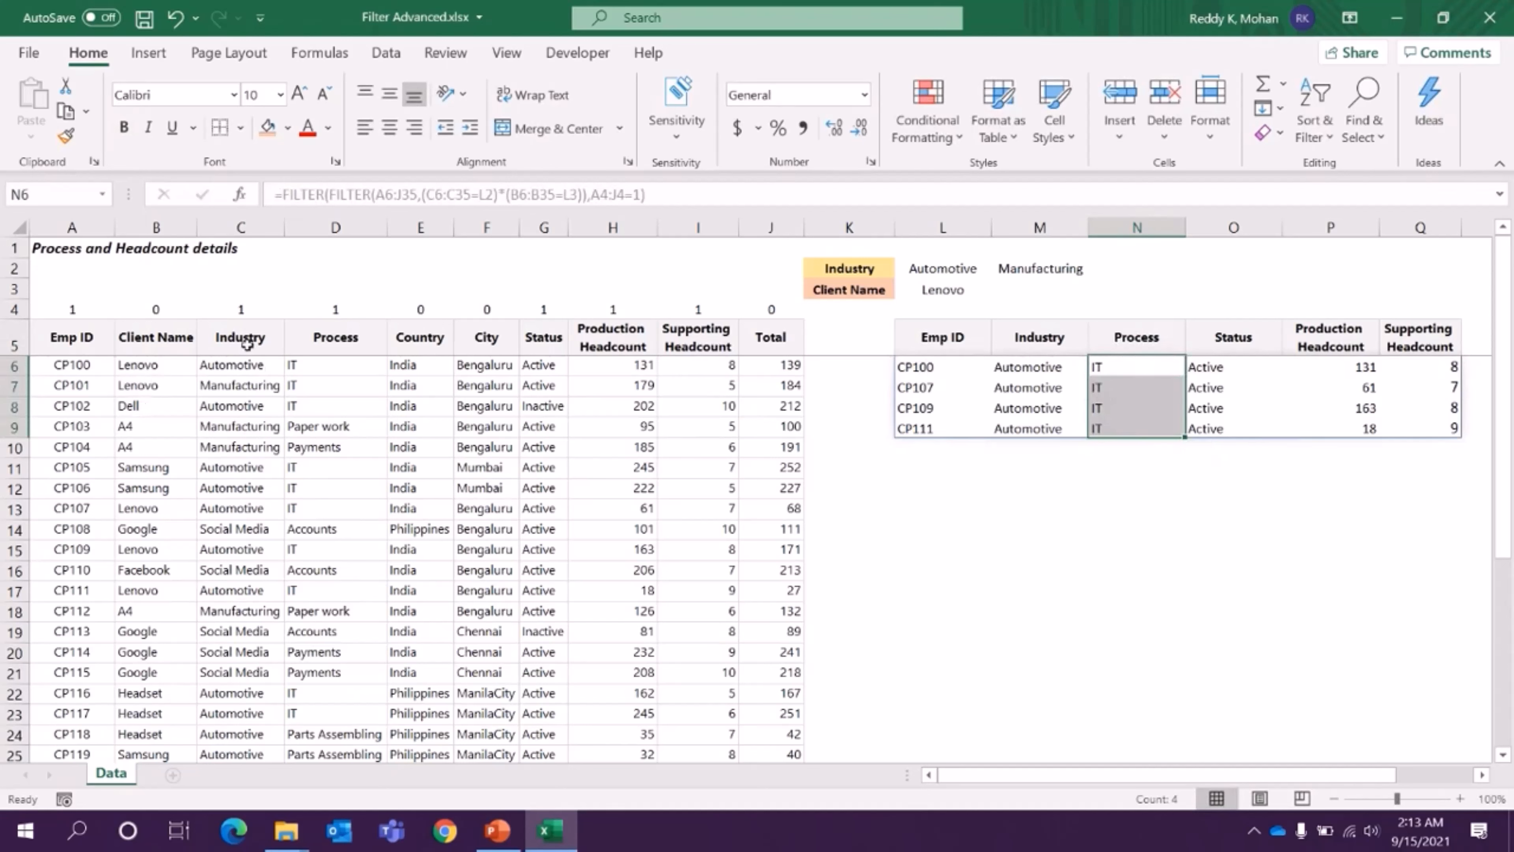
- Examine how the FILTER formula in L6 matches C6:C35 to the industry in L2 and B6:B35 to the client in L3
{"action": "left_click", "coordinate": [917, 365]}
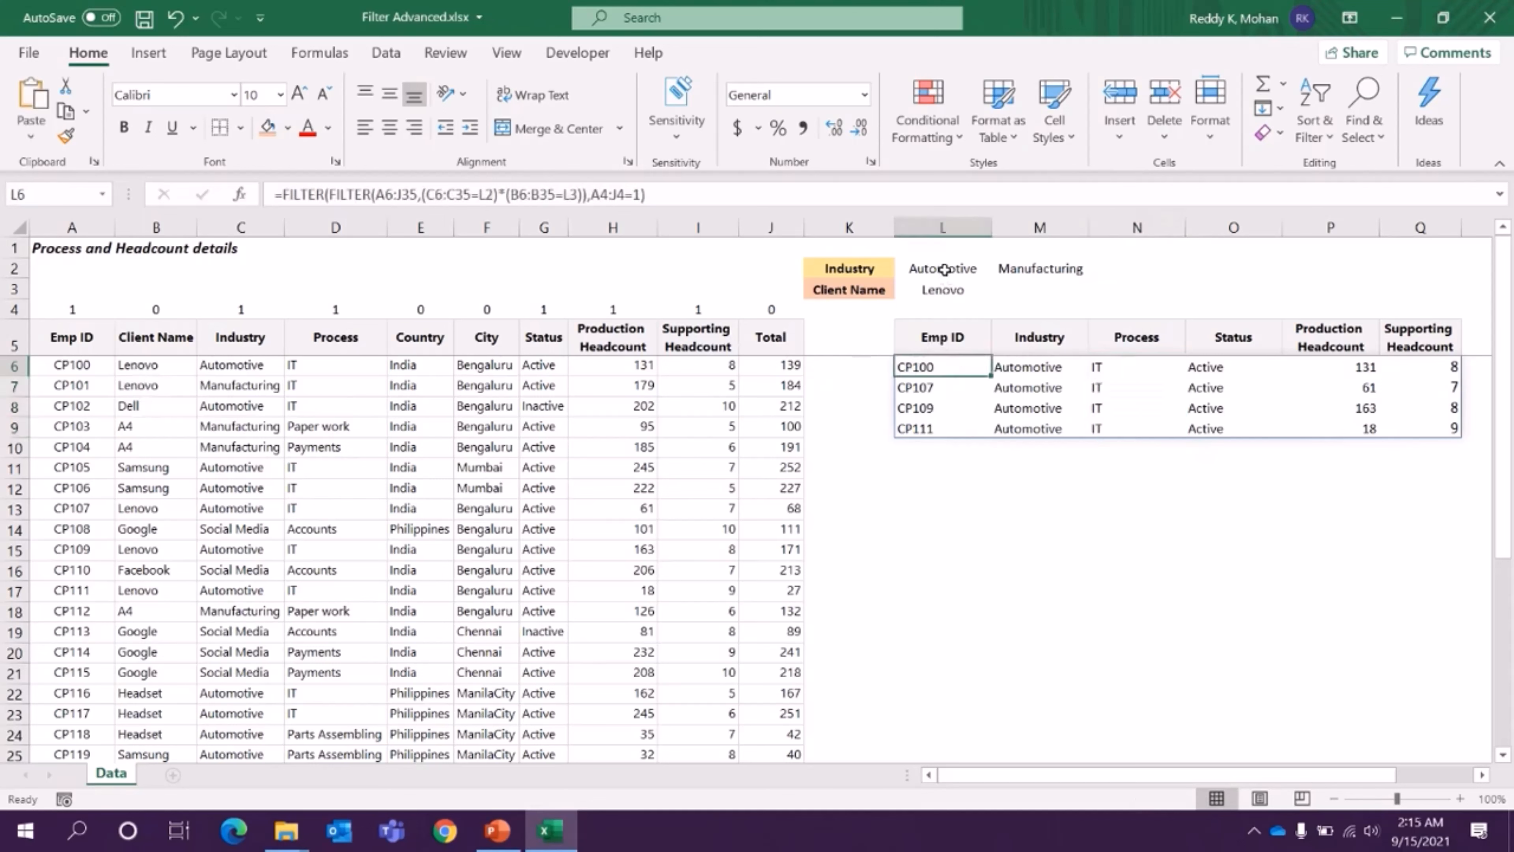
{"action": "left_click_drag", "start_coordinate": [943, 270], "coordinate": [942, 291]}
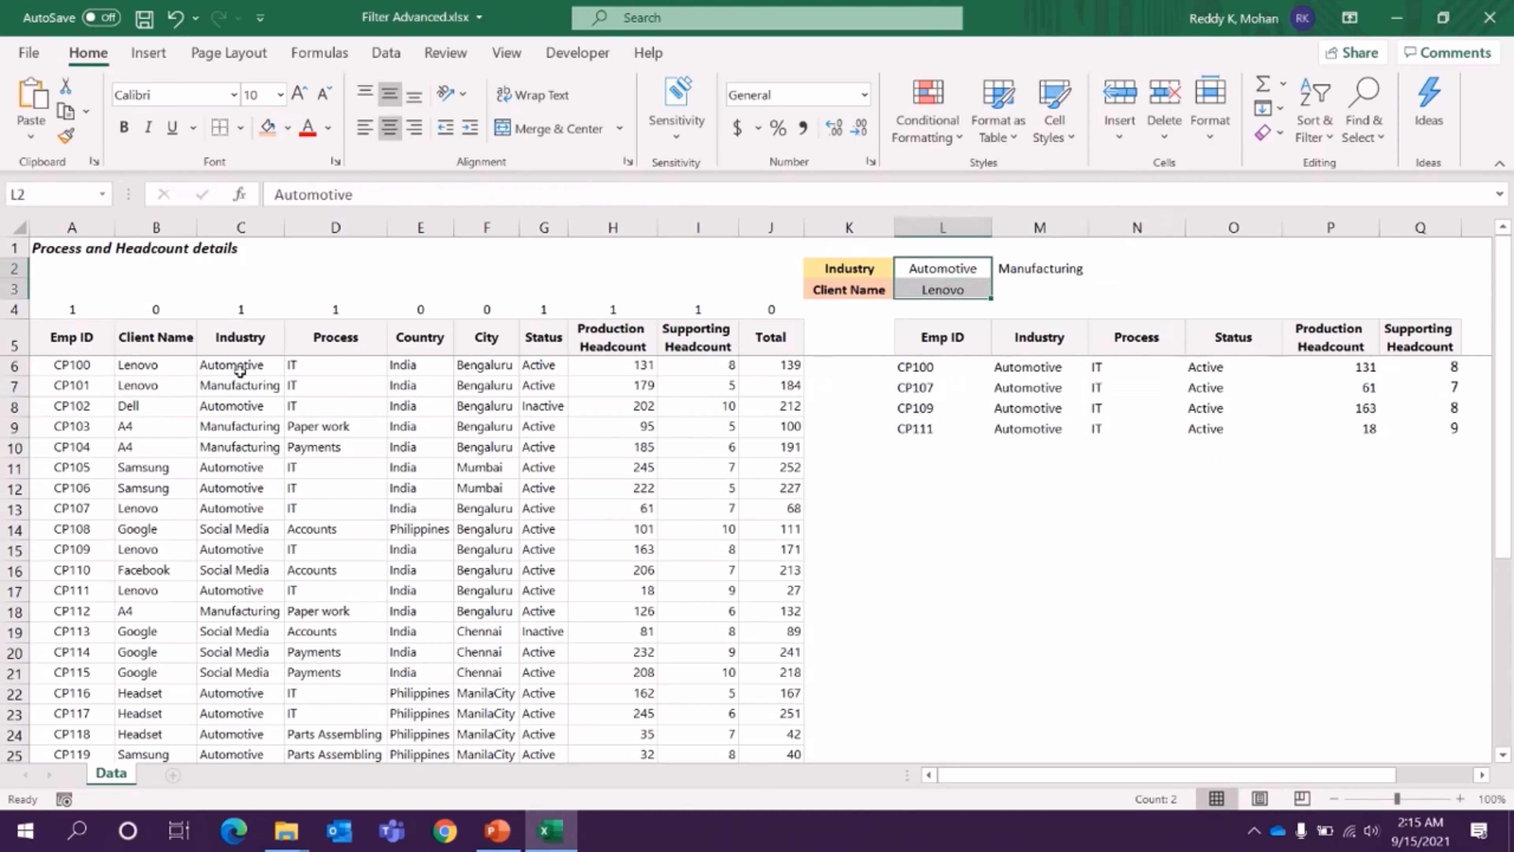
{"action": "left_click", "coordinate": [918, 366]}
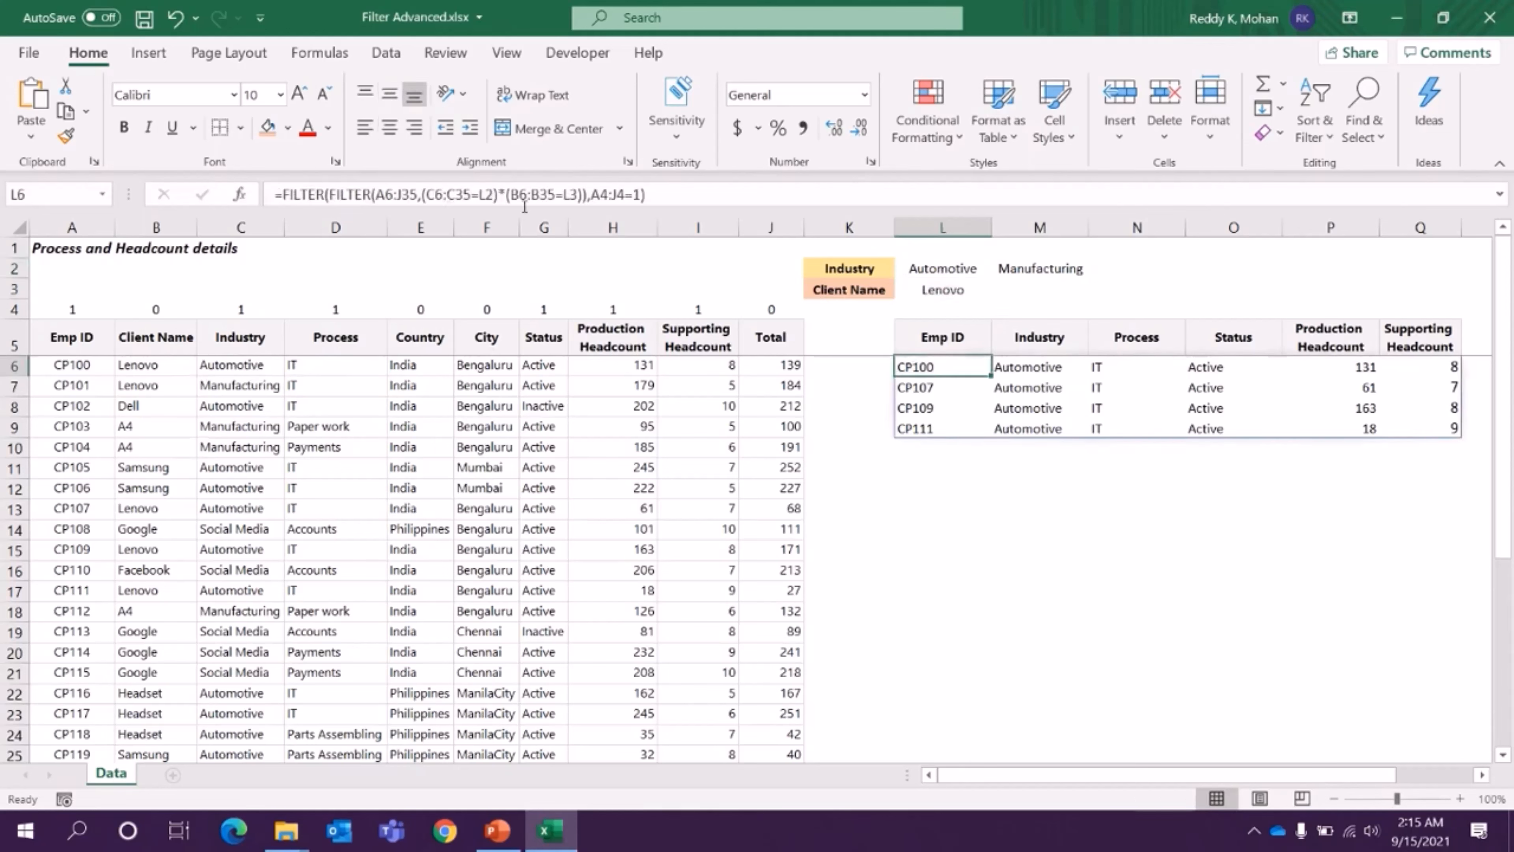
{"action": "left_click_drag", "start_coordinate": [499, 194], "coordinate": [509, 195]}
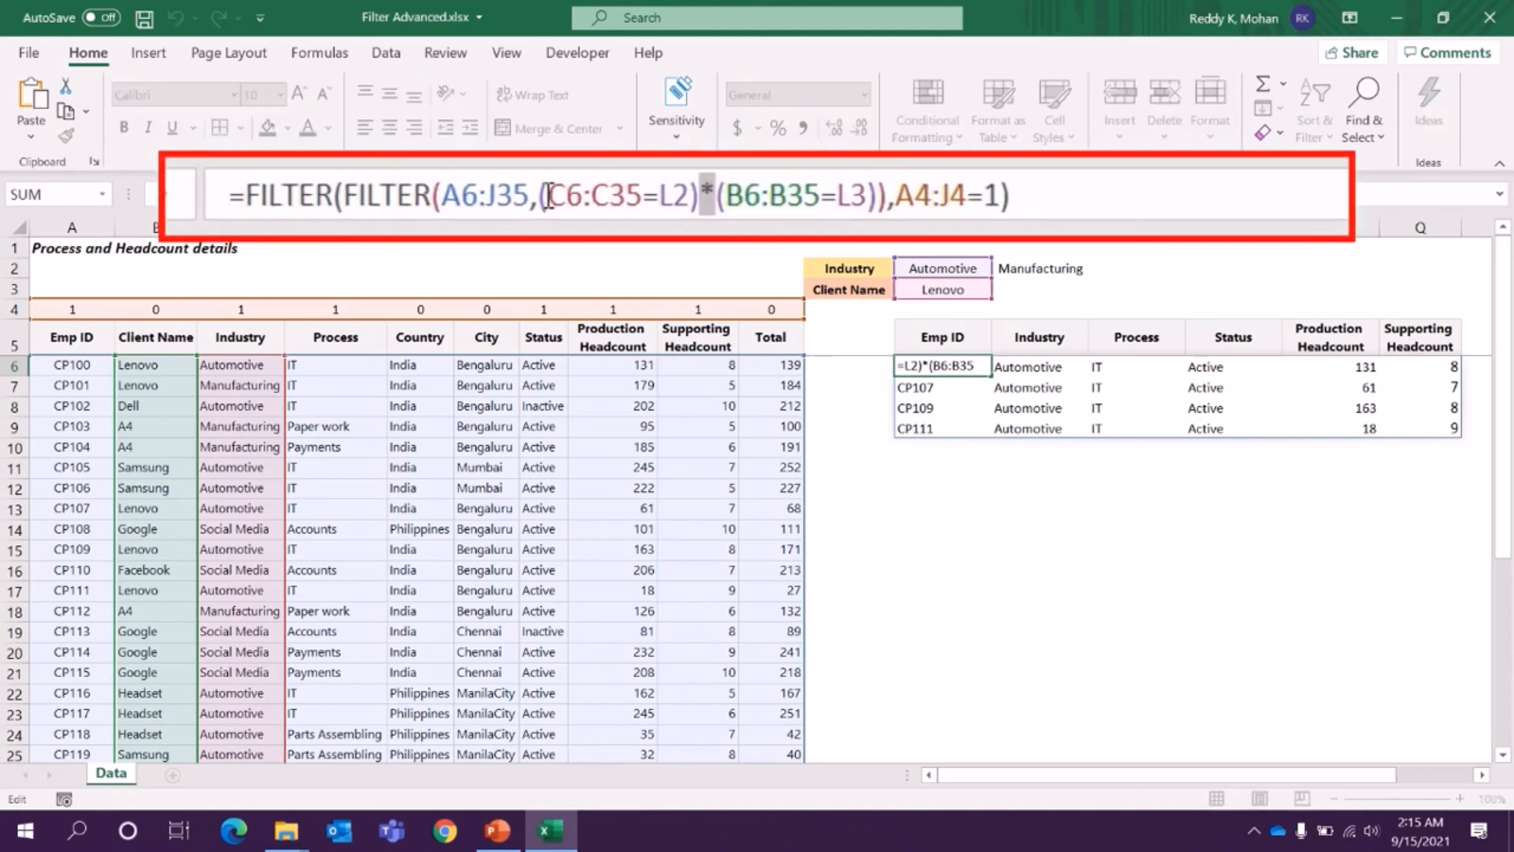
{"action": "left_click_drag", "start_coordinate": [549, 196], "coordinate": [653, 197]}
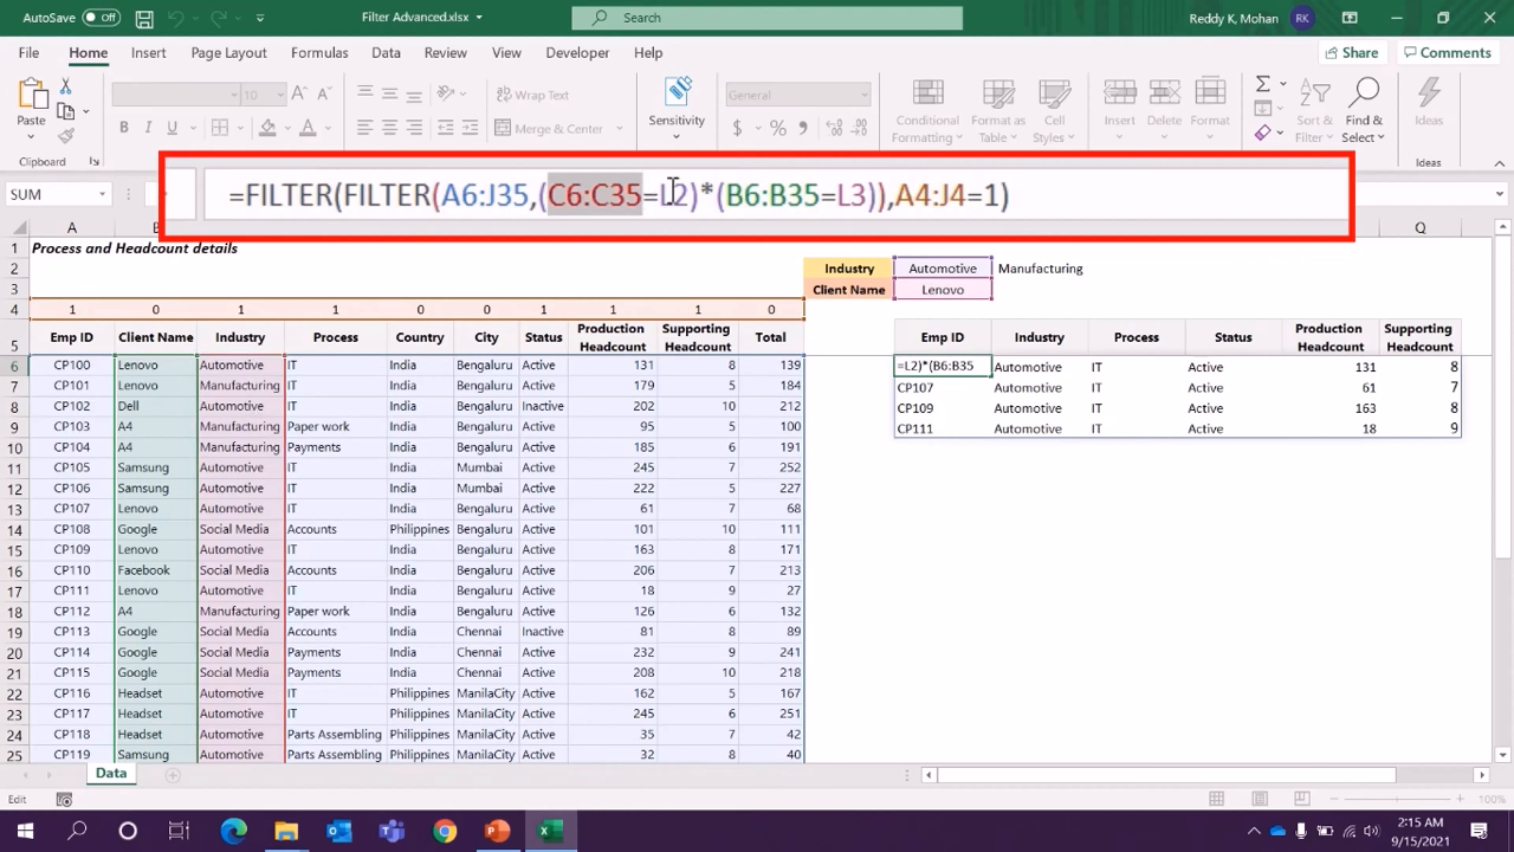
{"action": "double_click", "coordinate": [672, 192]}
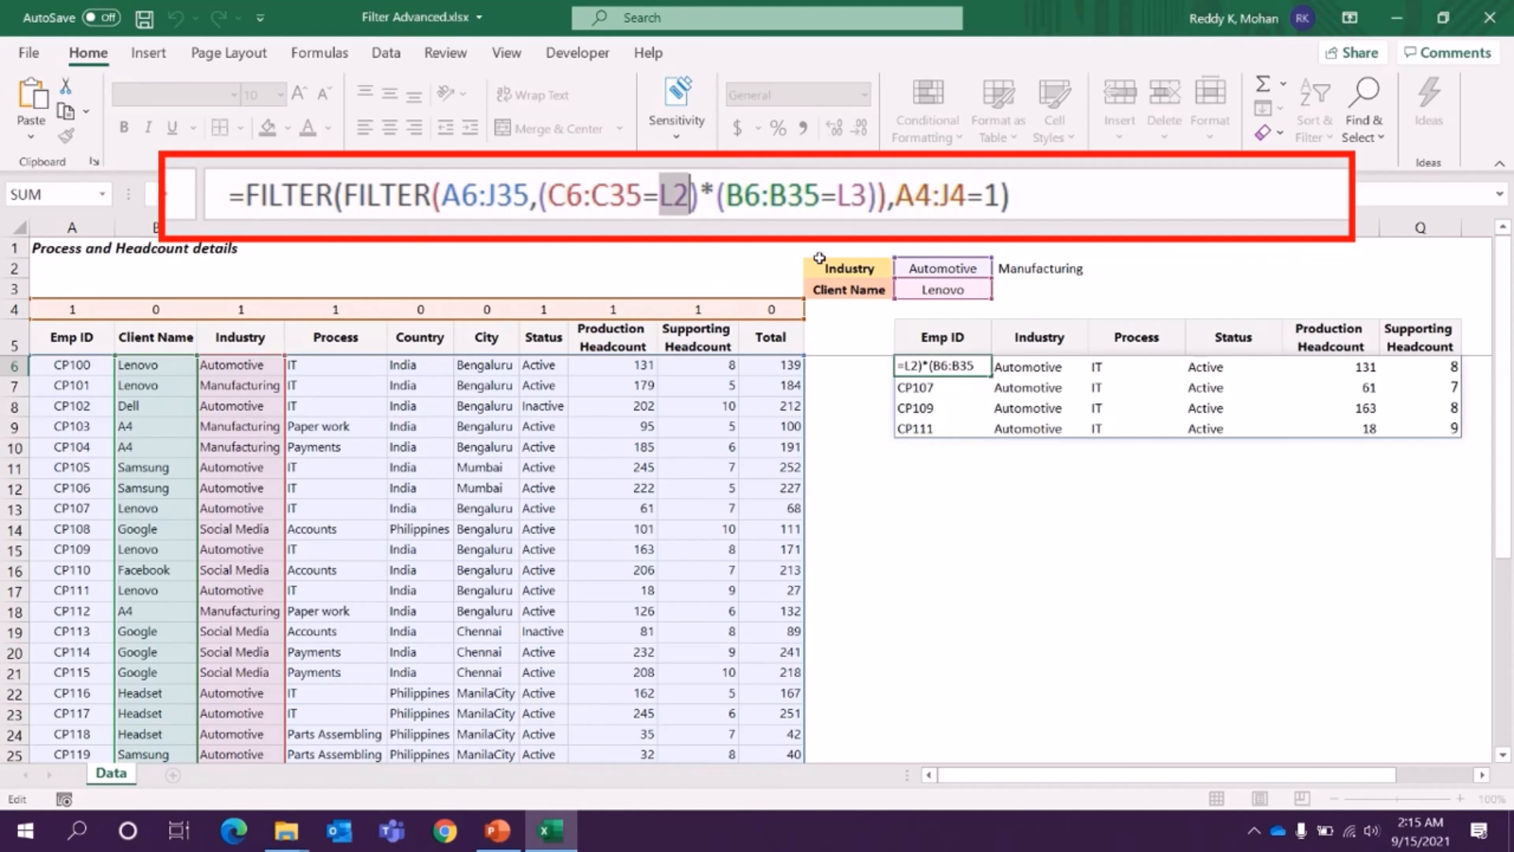
{"action": "left_click_drag", "start_coordinate": [725, 196], "coordinate": [821, 197]}
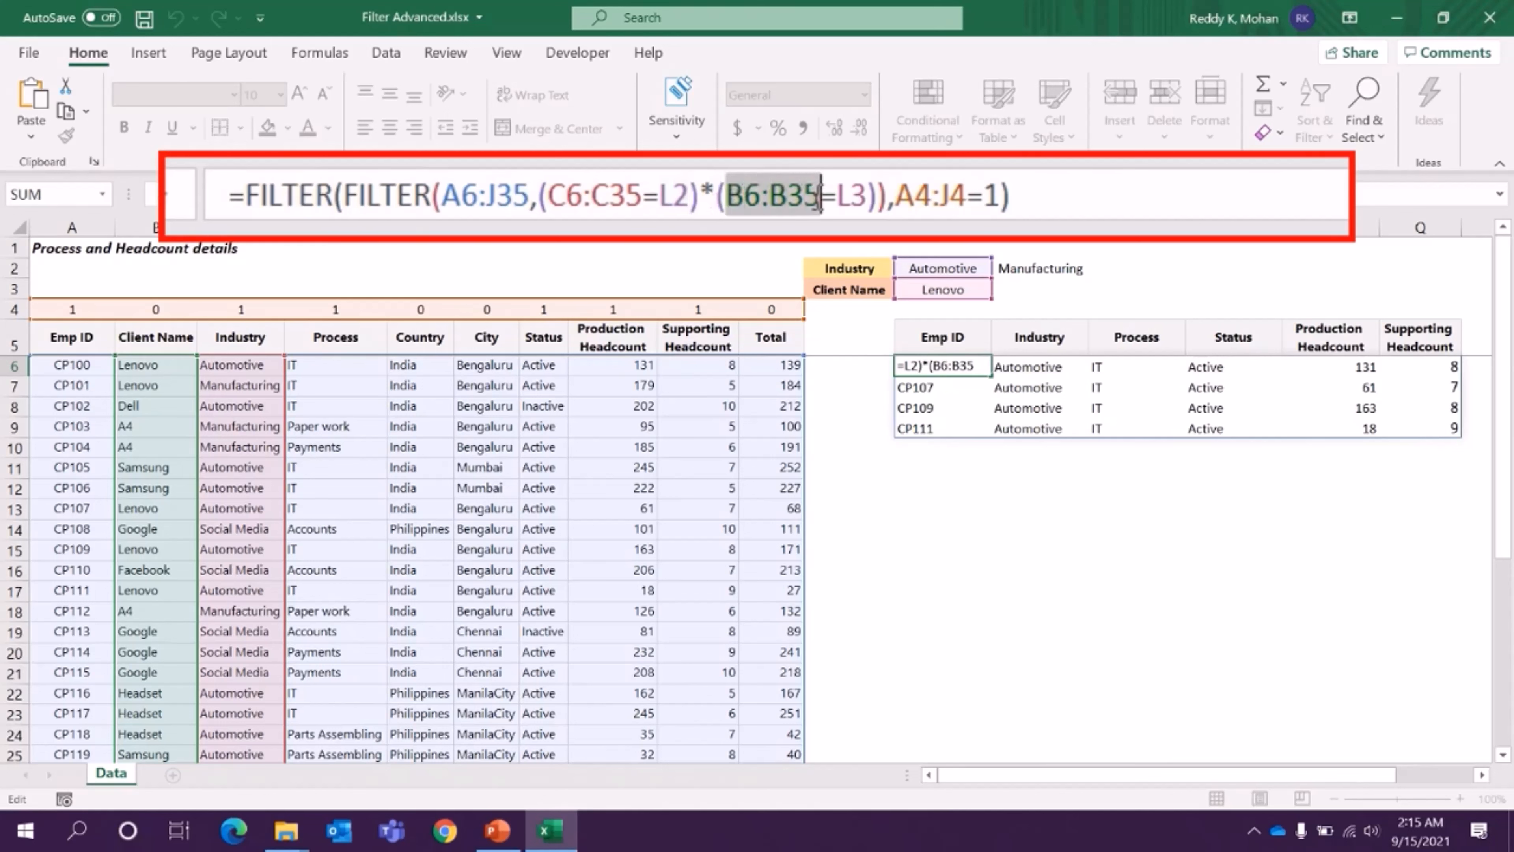
{"action": "left_click", "coordinate": [840, 197]}
{"action": "double_click", "coordinate": [855, 196]}
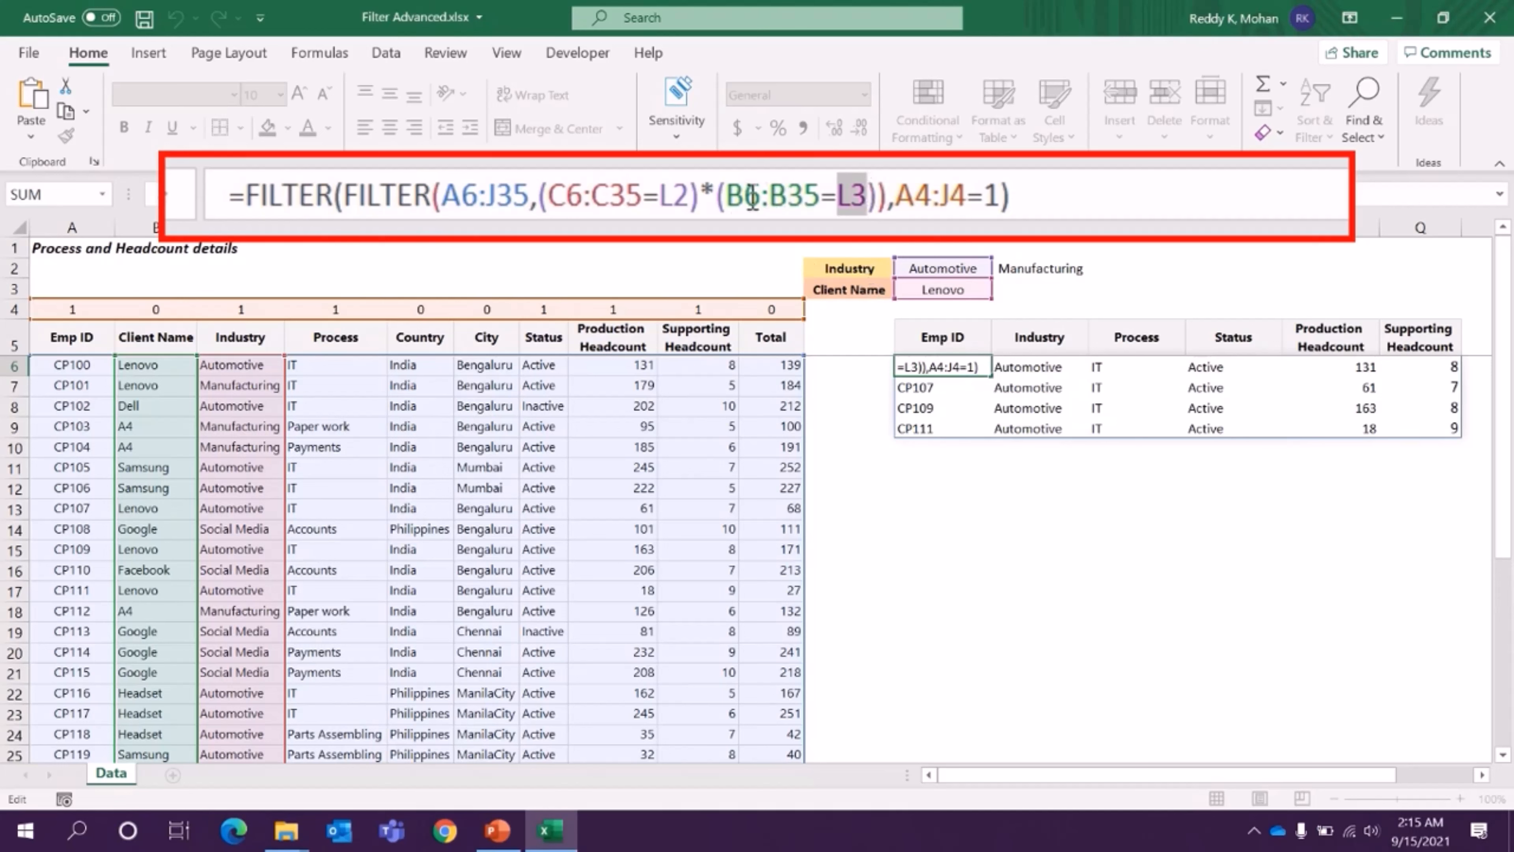
- Compare the client and industry conditions in the L6 formula and the * operator that joins them
{"action": "left_click", "coordinate": [724, 202]}
{"action": "left_click_drag", "start_coordinate": [723, 202], "coordinate": [868, 196]}
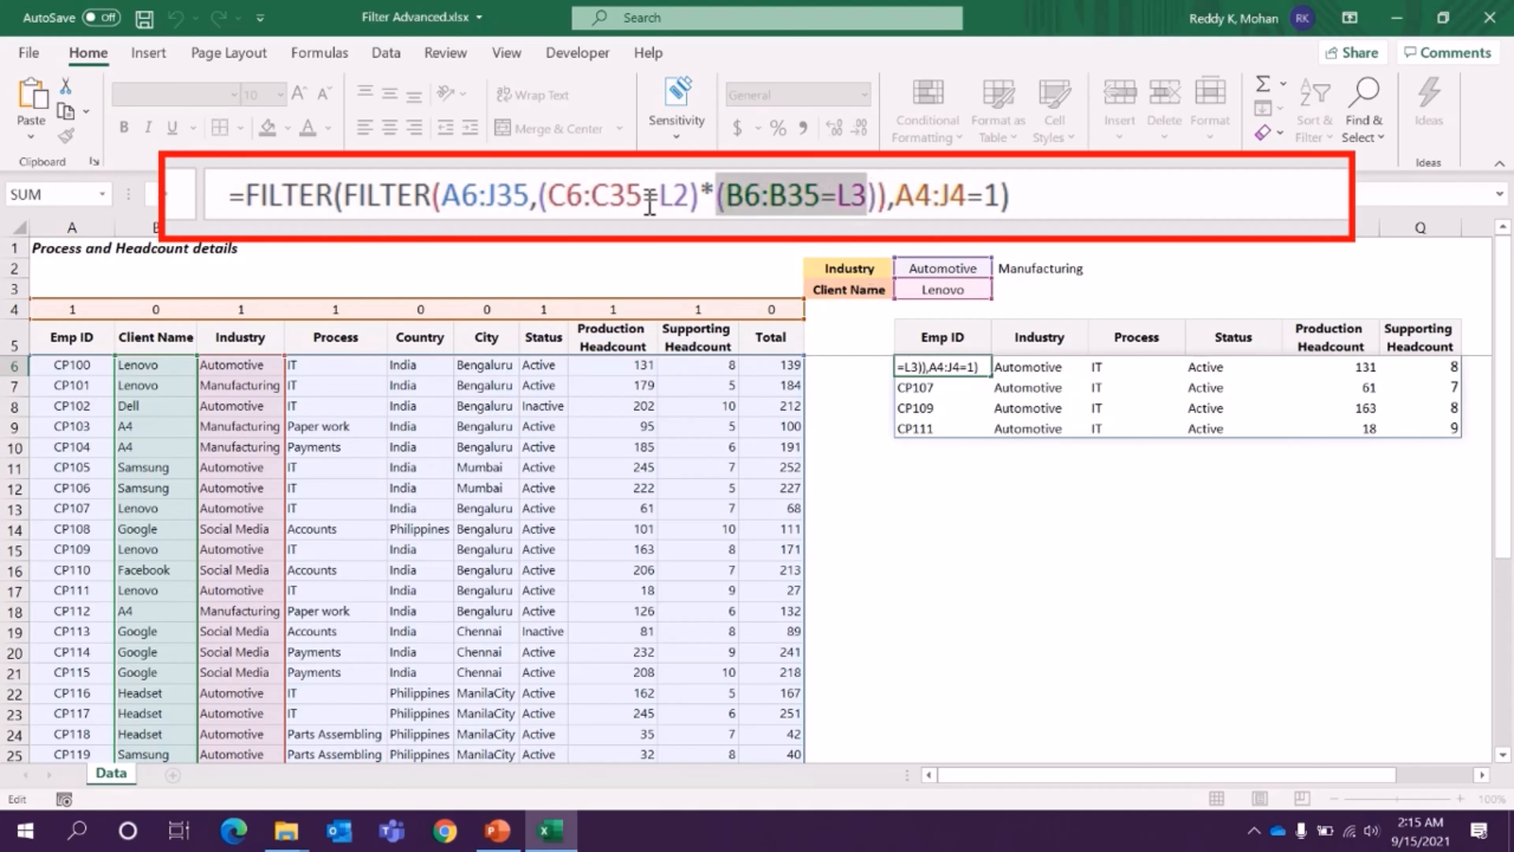
{"action": "left_click", "coordinate": [695, 196]}
{"action": "left_click_drag", "start_coordinate": [694, 195], "coordinate": [547, 197]}
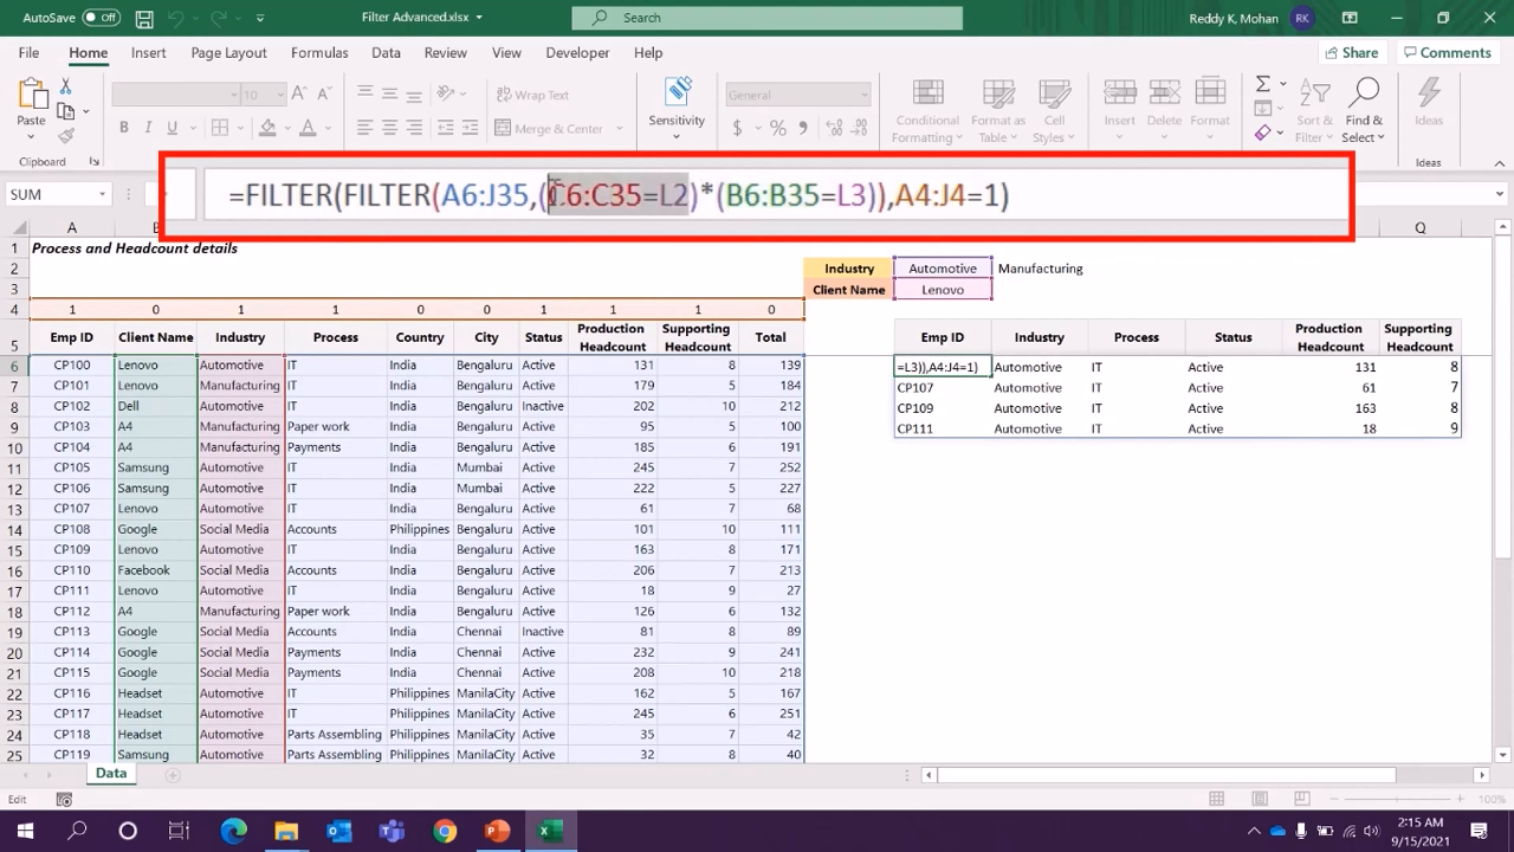
{"action": "left_click_drag", "start_coordinate": [726, 196], "coordinate": [864, 200]}
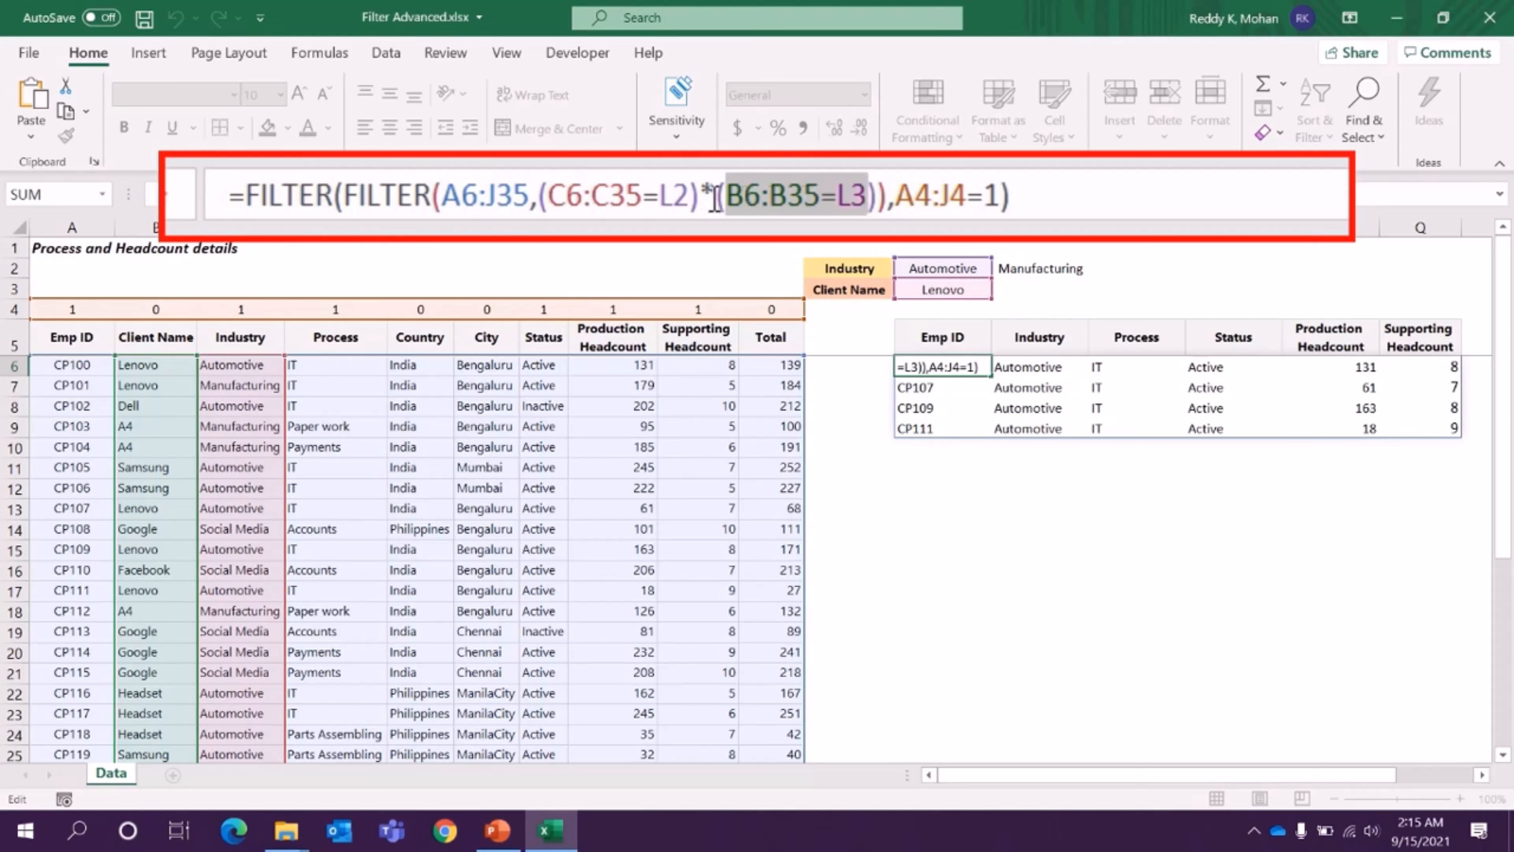
{"action": "left_click_drag", "start_coordinate": [715, 199], "coordinate": [700, 198]}
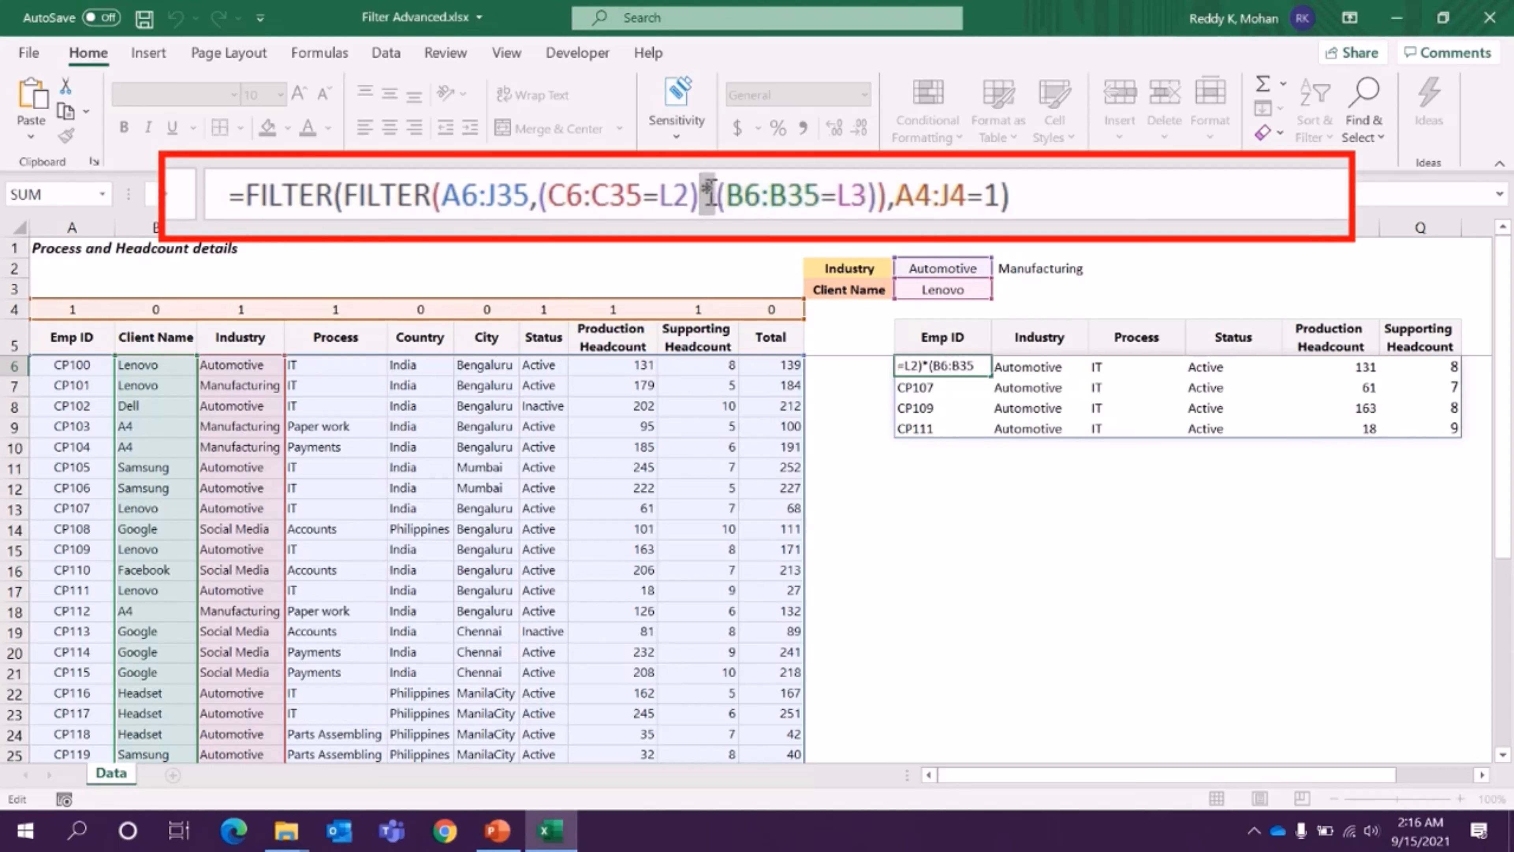
- Enclose the (C6:C35=L2) industry condition in the L6 FILTER formula in an additional pair of parentheses
{"action": "left_click", "coordinate": [549, 197]}
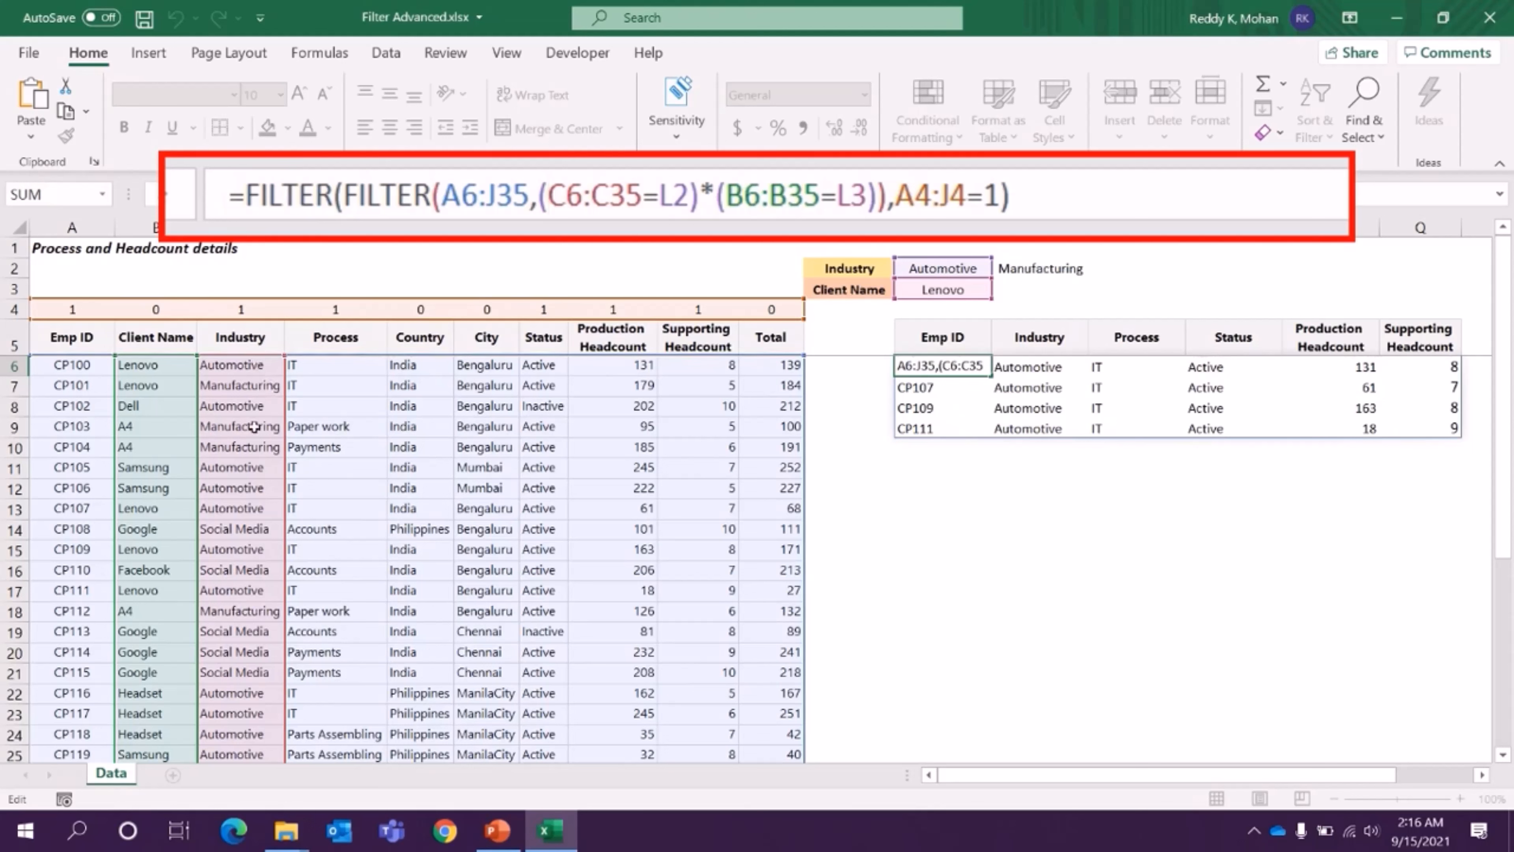
{"action": "left_click_drag", "start_coordinate": [549, 197], "coordinate": [675, 186]}
{"action": "left_click", "coordinate": [549, 197]}
{"action": "type", "text": "("}
{"action": "left_click", "coordinate": [700, 179]}
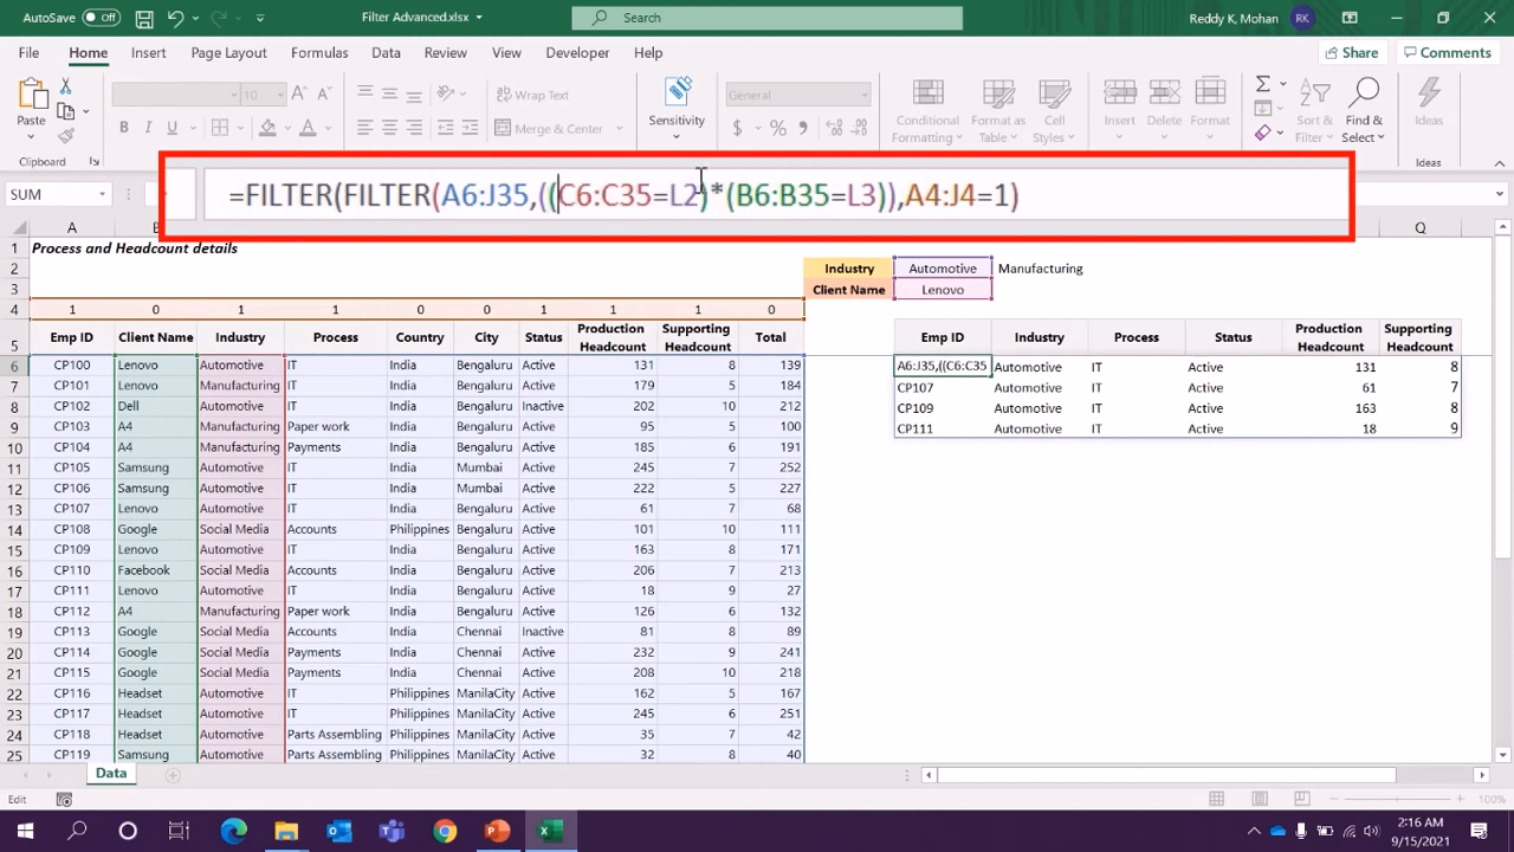
{"action": "type", "text": ")"}
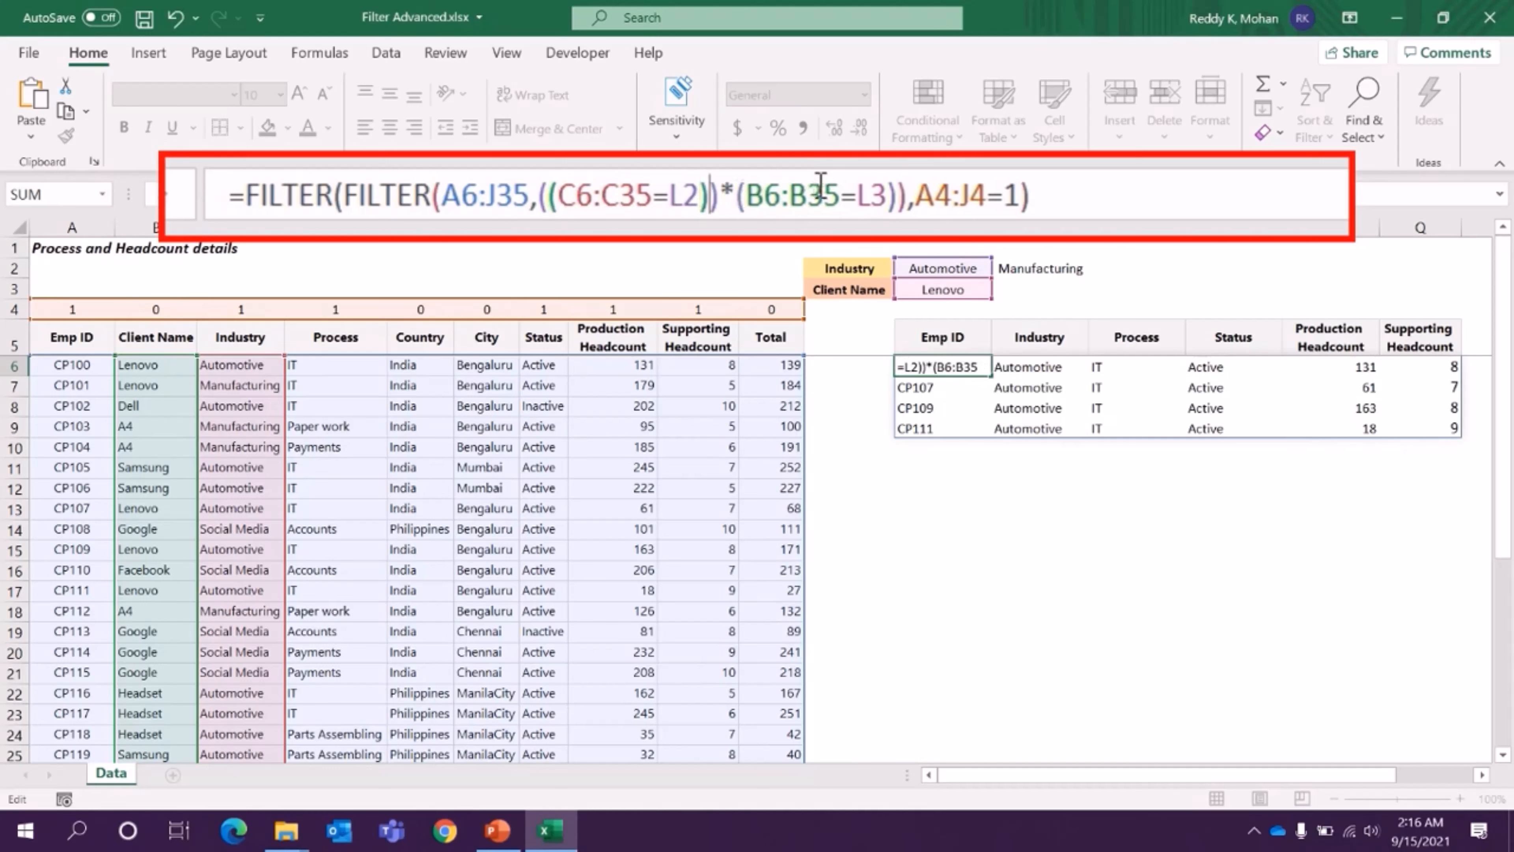
{"action": "type", "text": "+"}
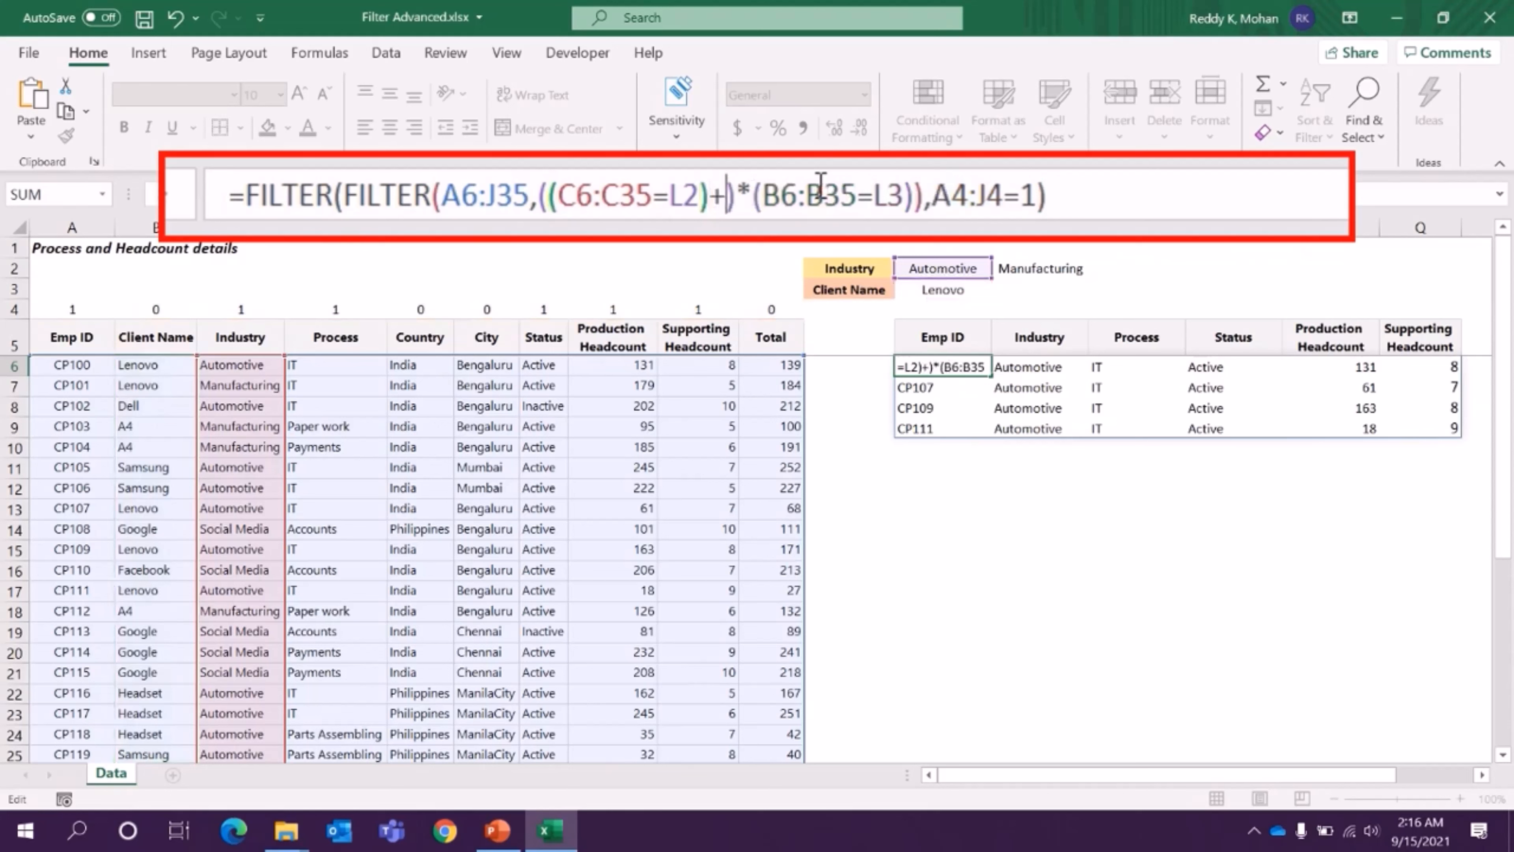
- Add the OR condition +(C6:C35=M2) inside the outer industry parentheses of the L6 formula and commit it
{"action": "type", "text": "("}
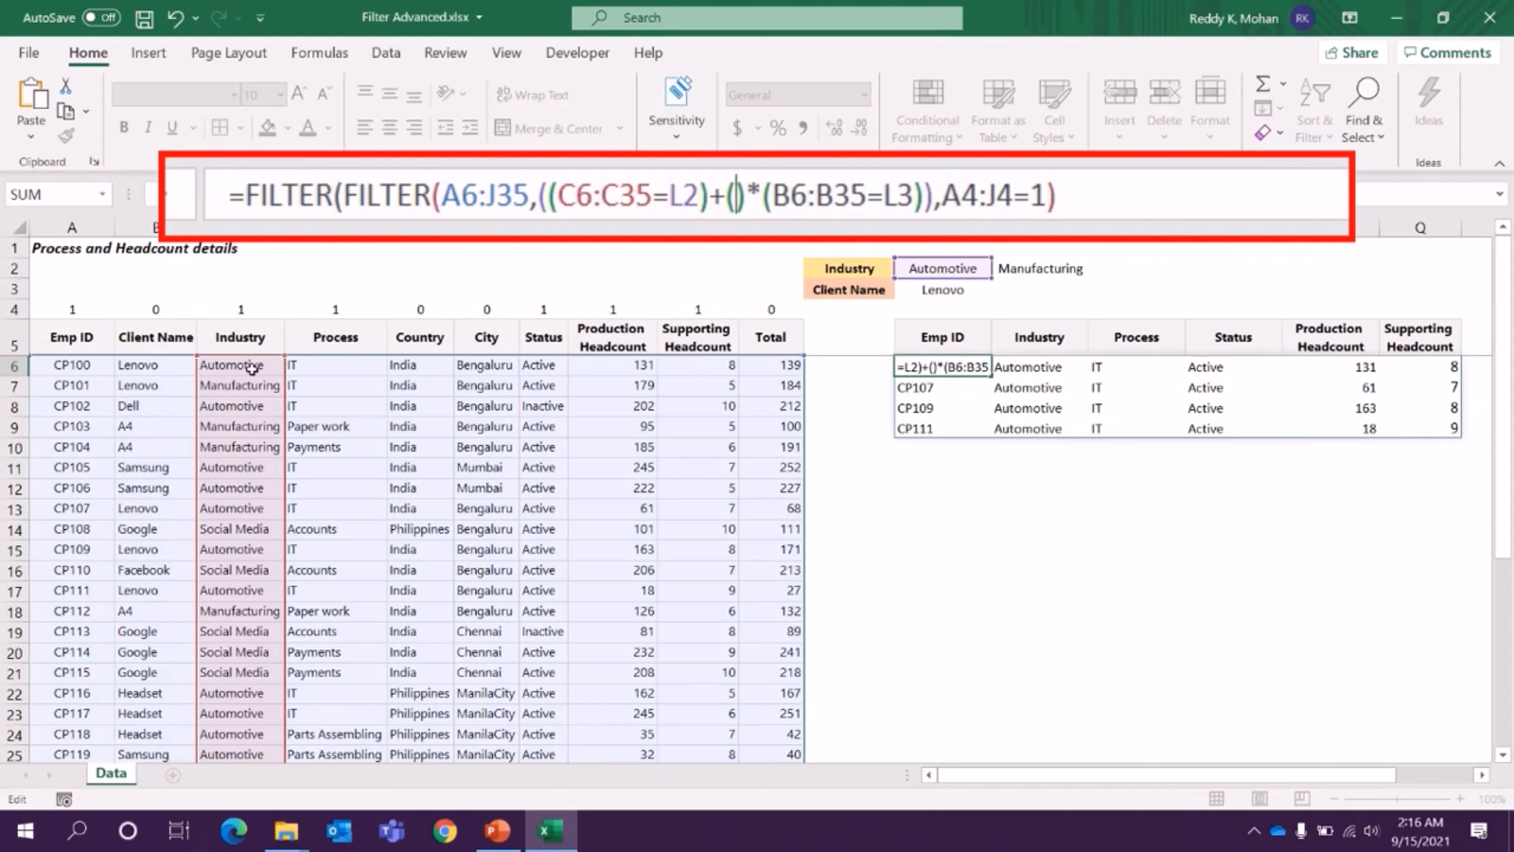
{"action": "left_click", "coordinate": [250, 341]}
{"action": "key", "text": "Down"}
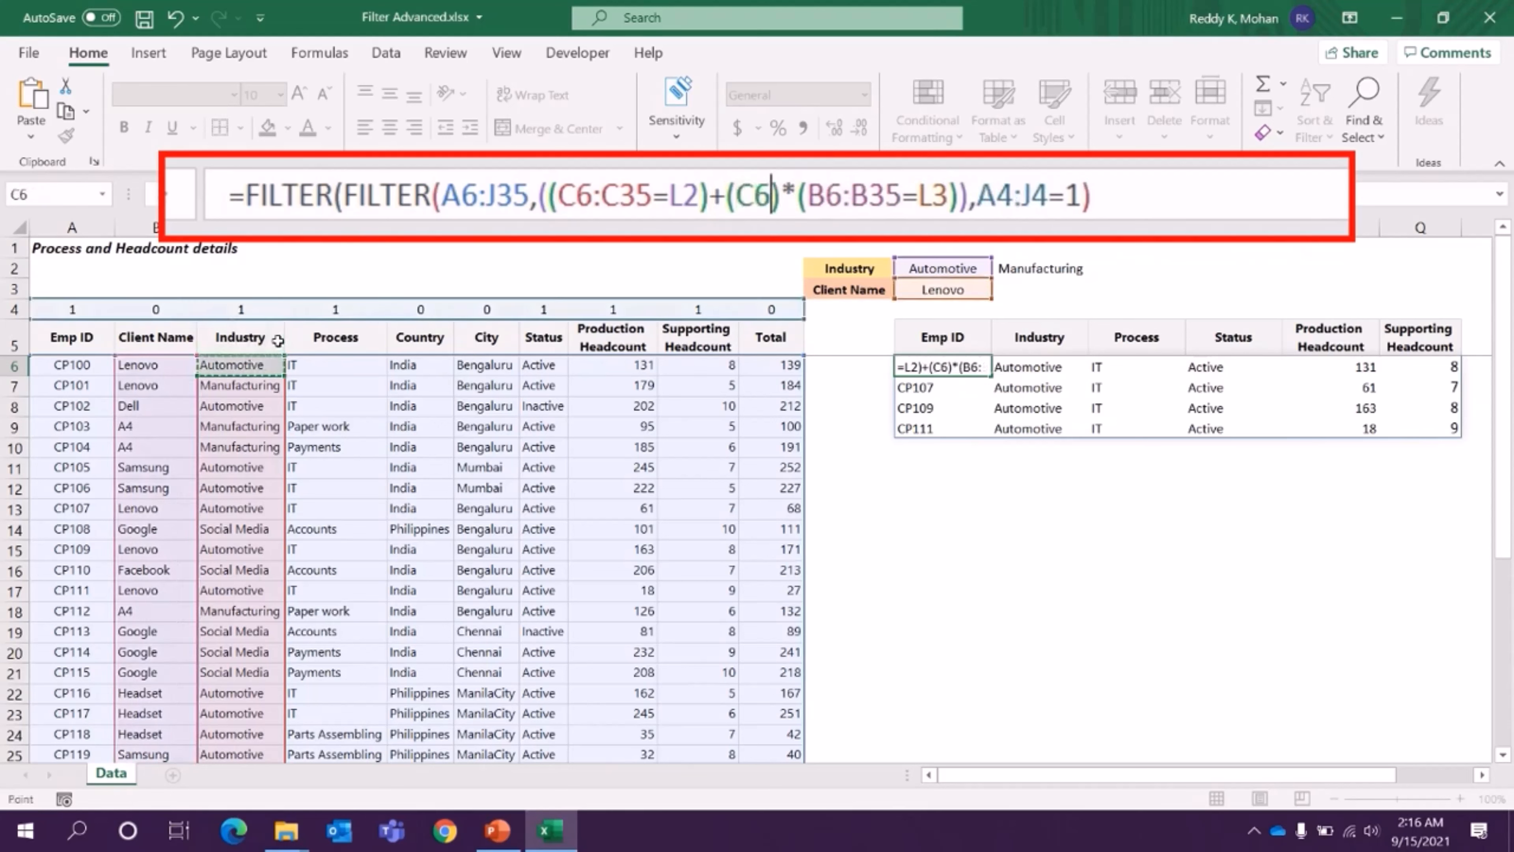
{"action": "key", "text": "ctrl+shift+Down"}
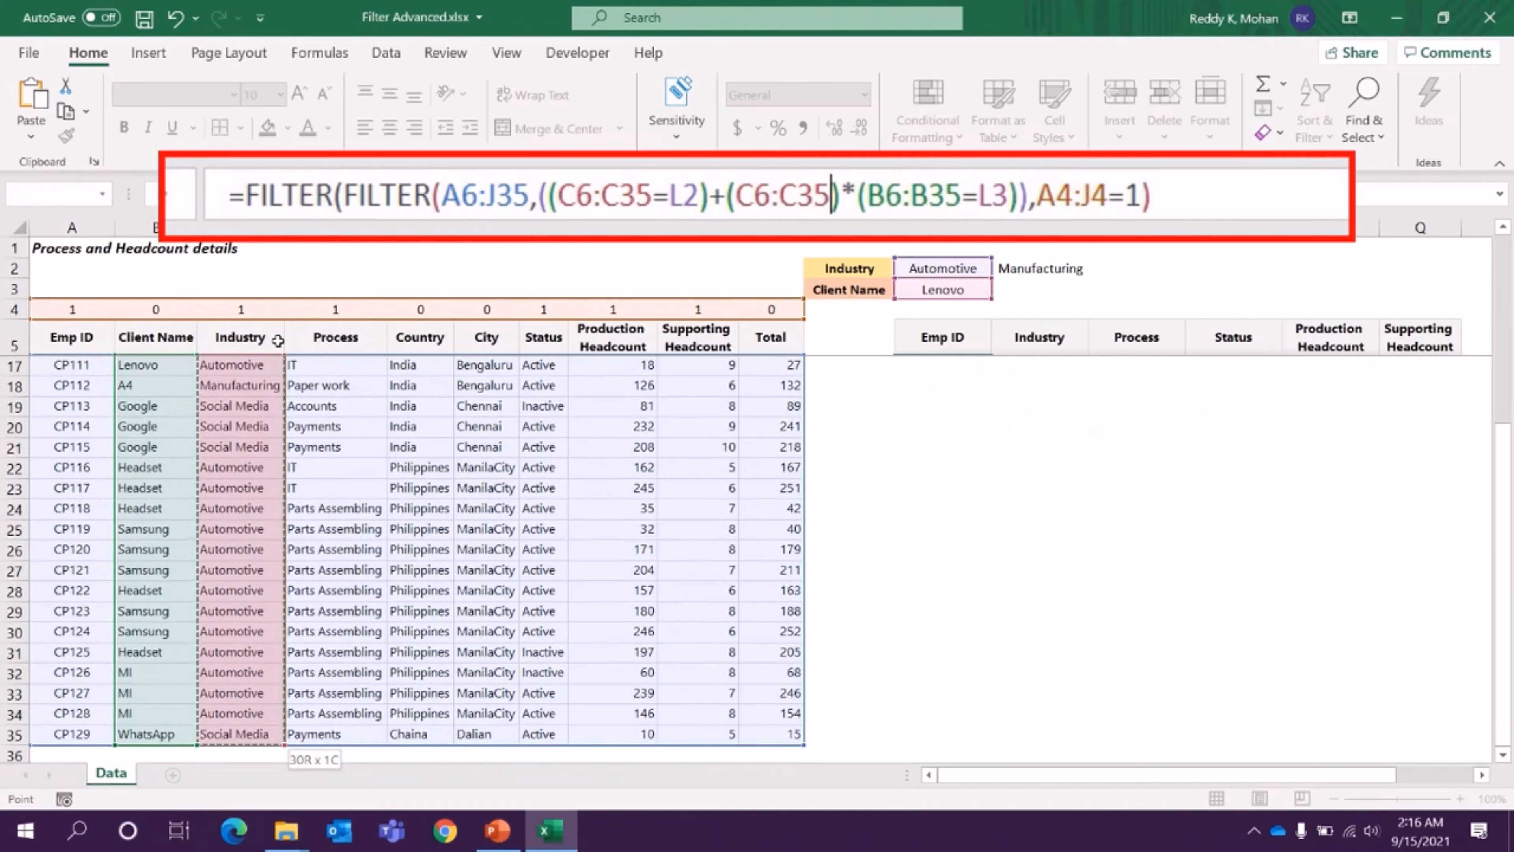
{"action": "type", "text": "="}
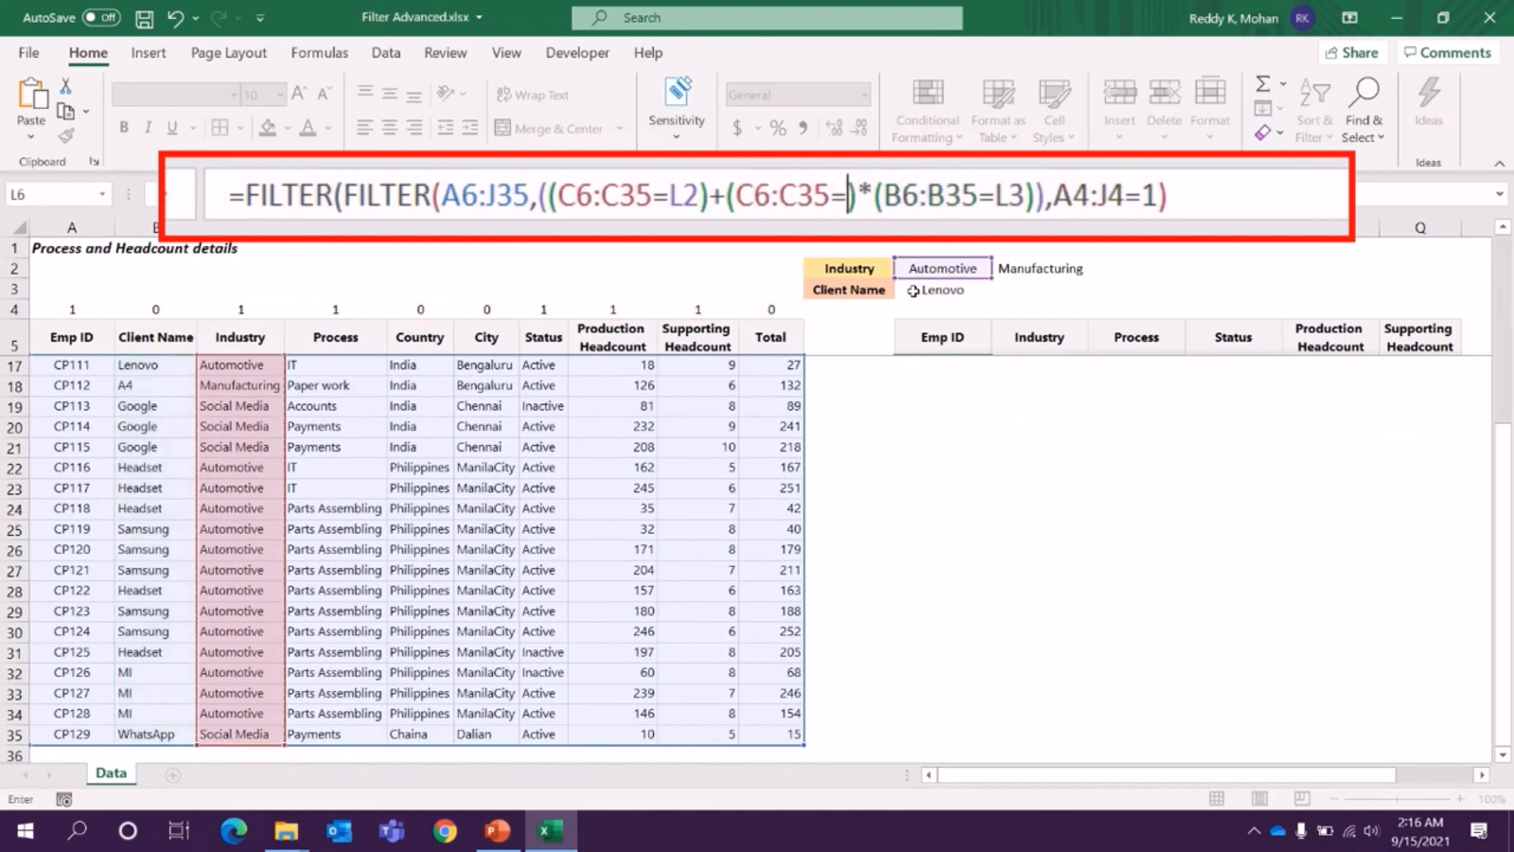
{"action": "left_click", "coordinate": [1020, 269]}
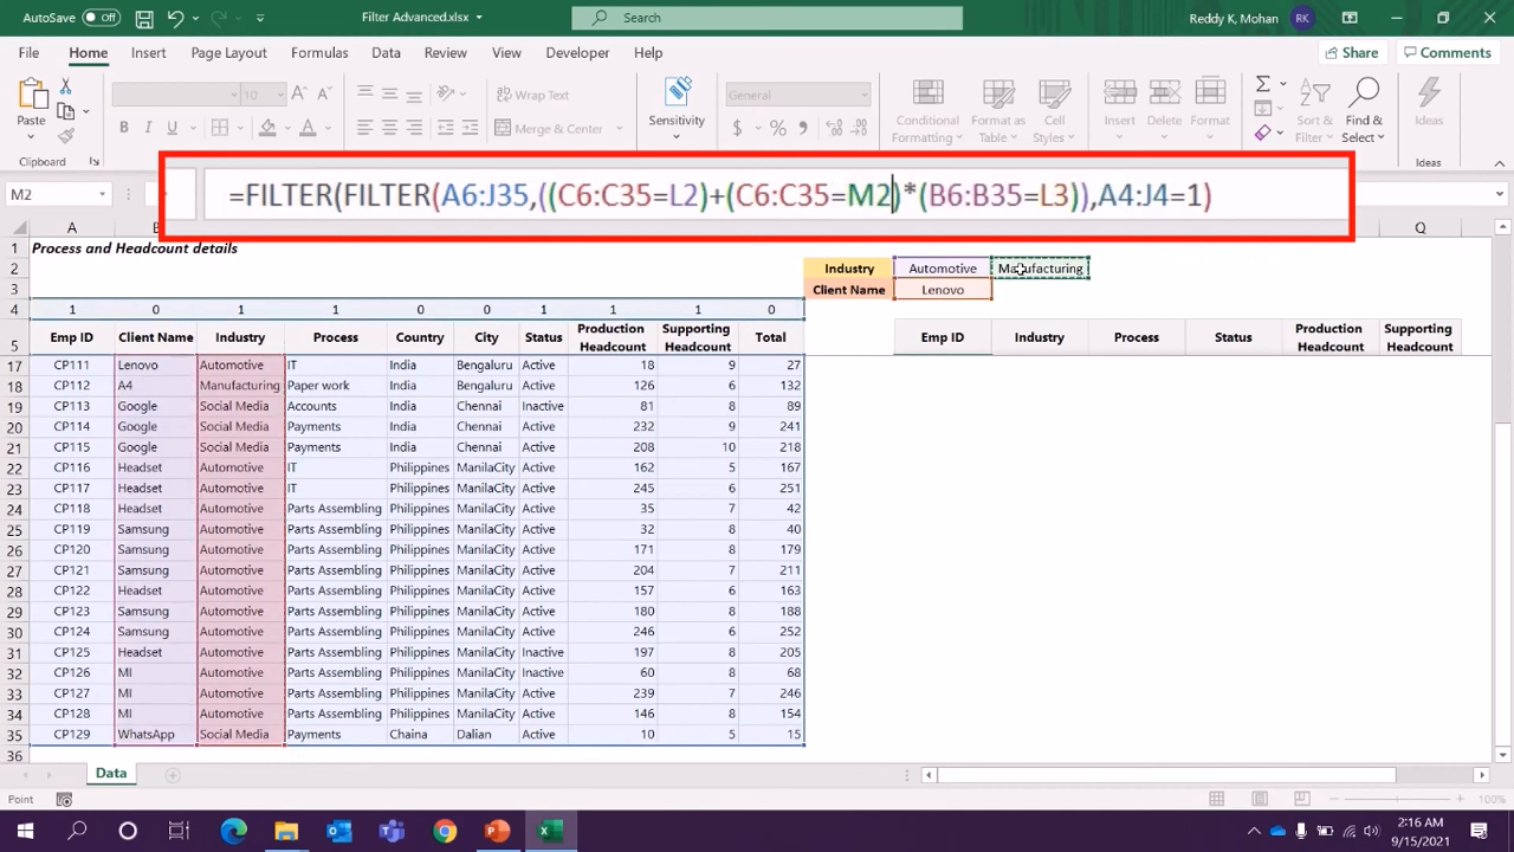
{"action": "type", "text": ")"}
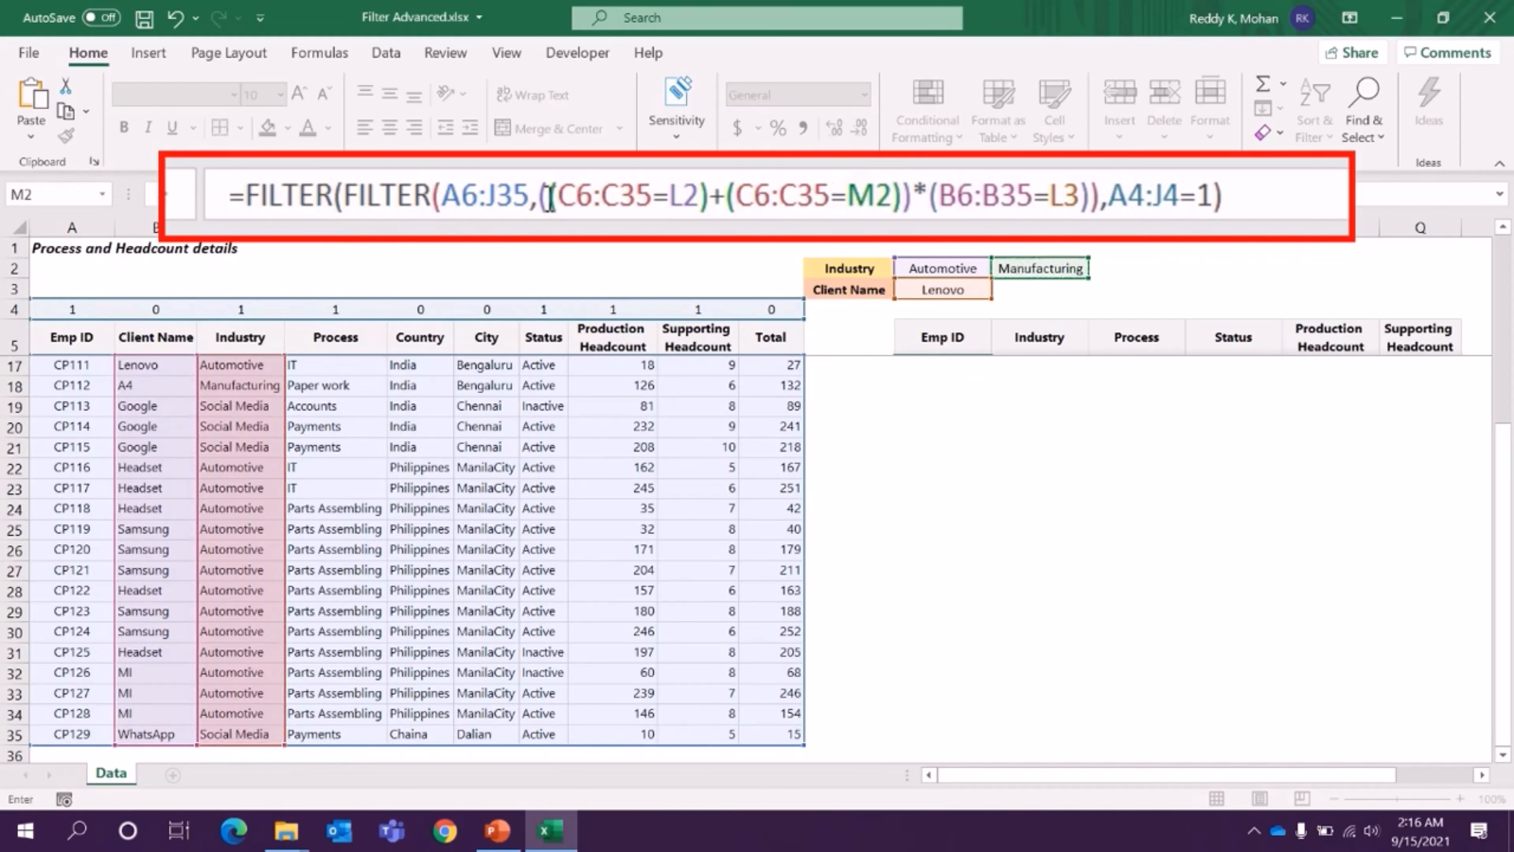
{"action": "left_click_drag", "start_coordinate": [544, 198], "coordinate": [532, 197]}
{"action": "left_click", "coordinate": [535, 198]}
{"action": "left_click", "coordinate": [911, 194]}
{"action": "key", "text": "Return"}
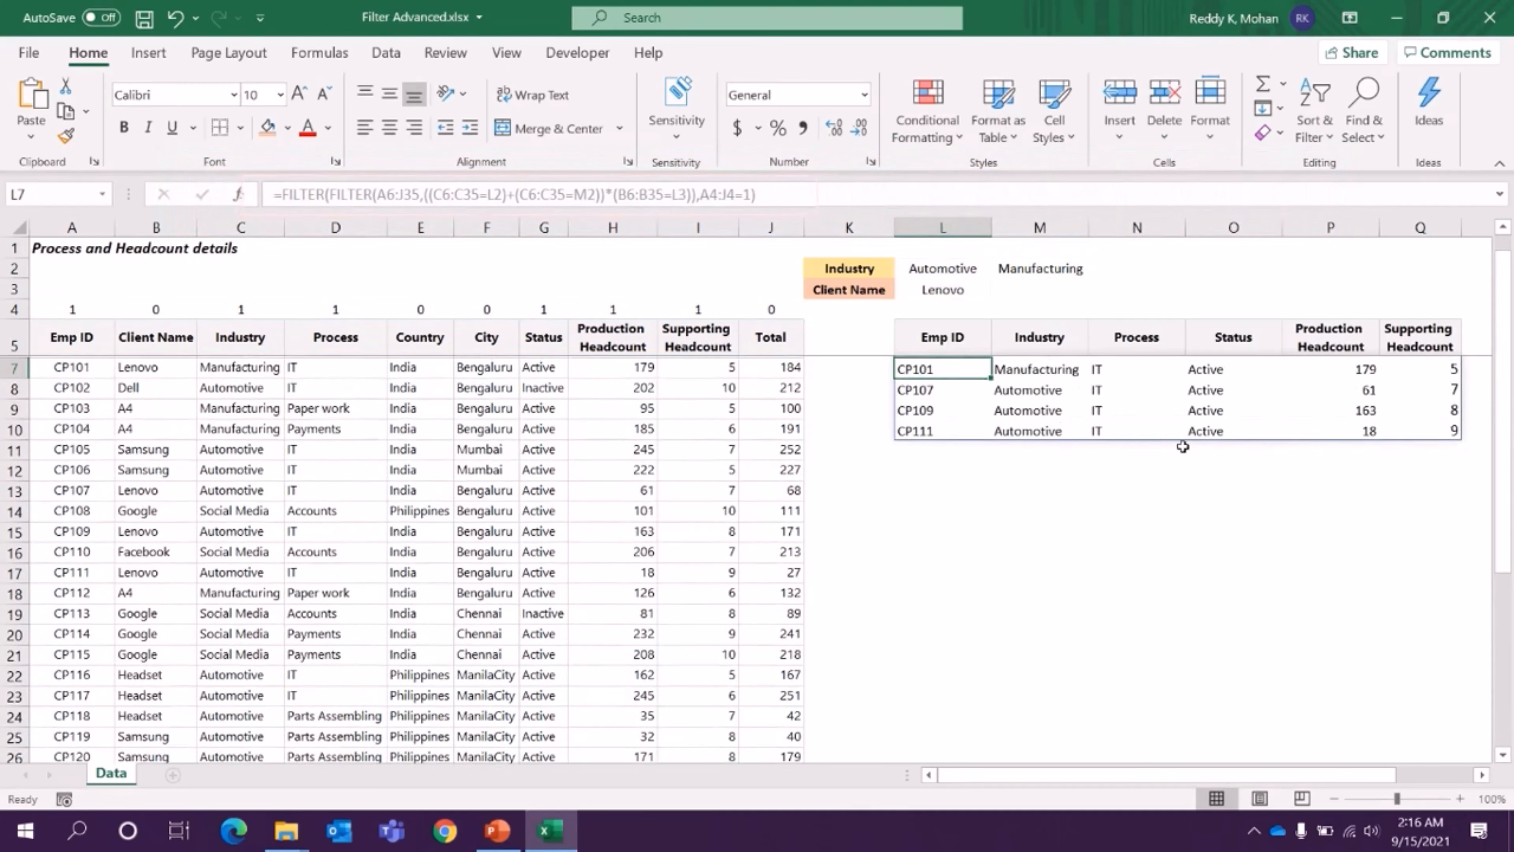
- Check the filtered Industry values in M6:M10, the output headers in L5:Q5 and the employee IDs in L6:L10
{"action": "left_click_drag", "start_coordinate": [1023, 367], "coordinate": [1023, 410]}
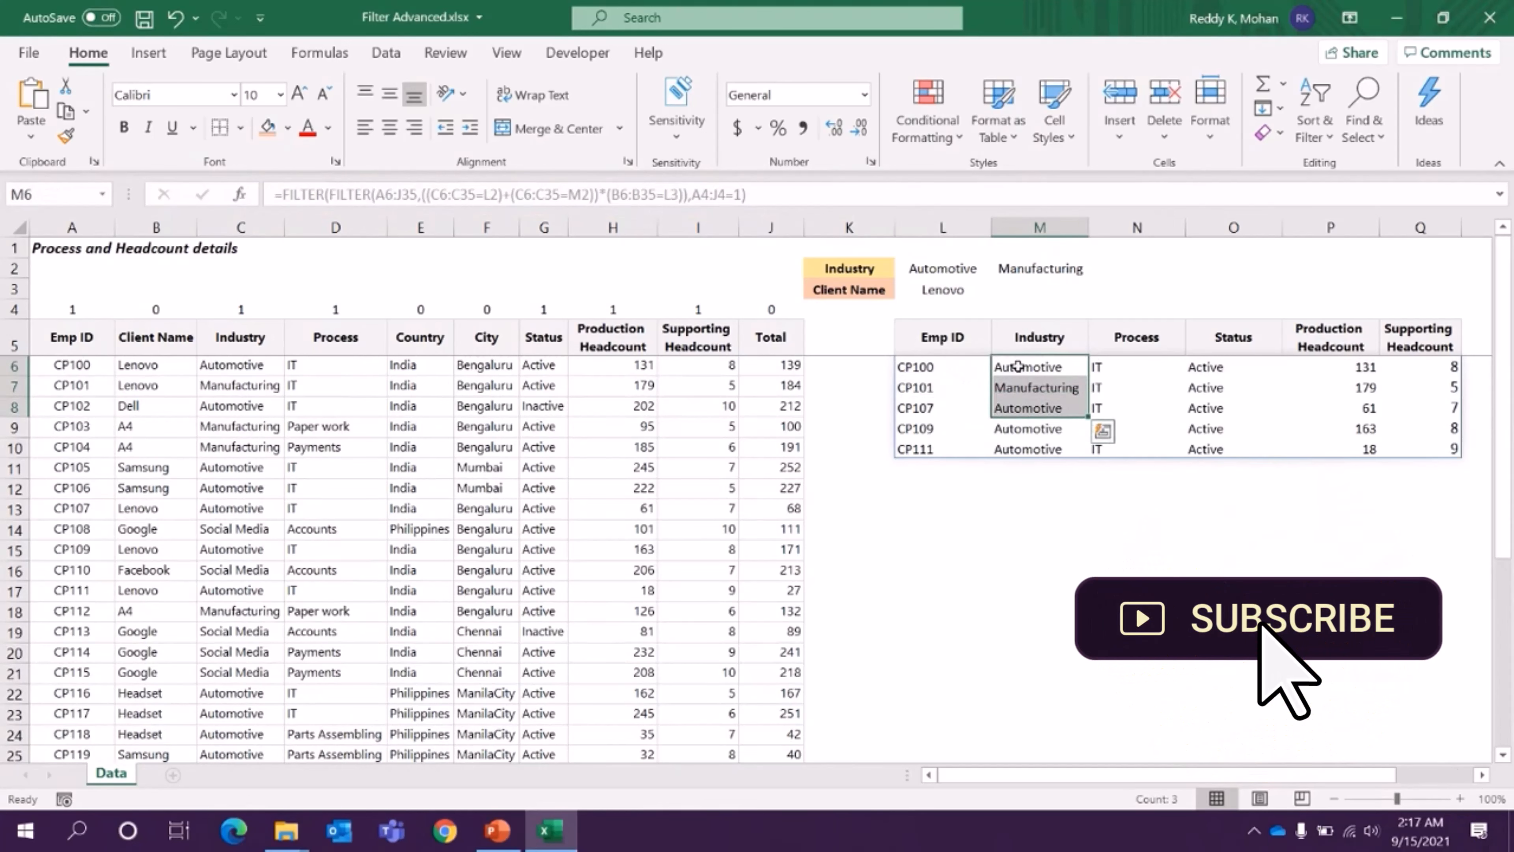
{"action": "left_click_drag", "start_coordinate": [1014, 370], "coordinate": [1019, 448]}
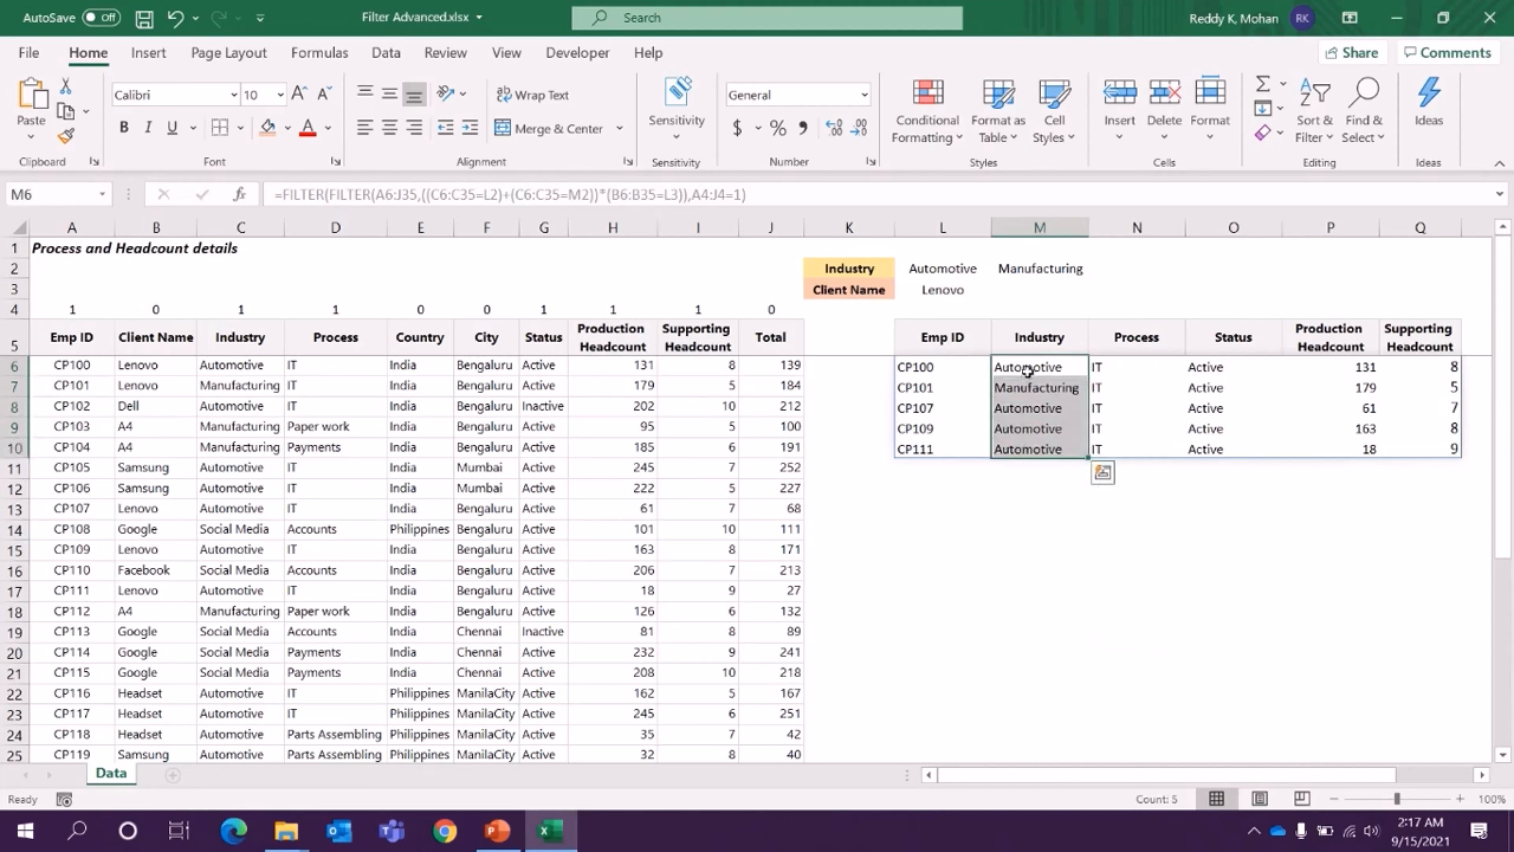
{"action": "left_click", "coordinate": [1028, 389]}
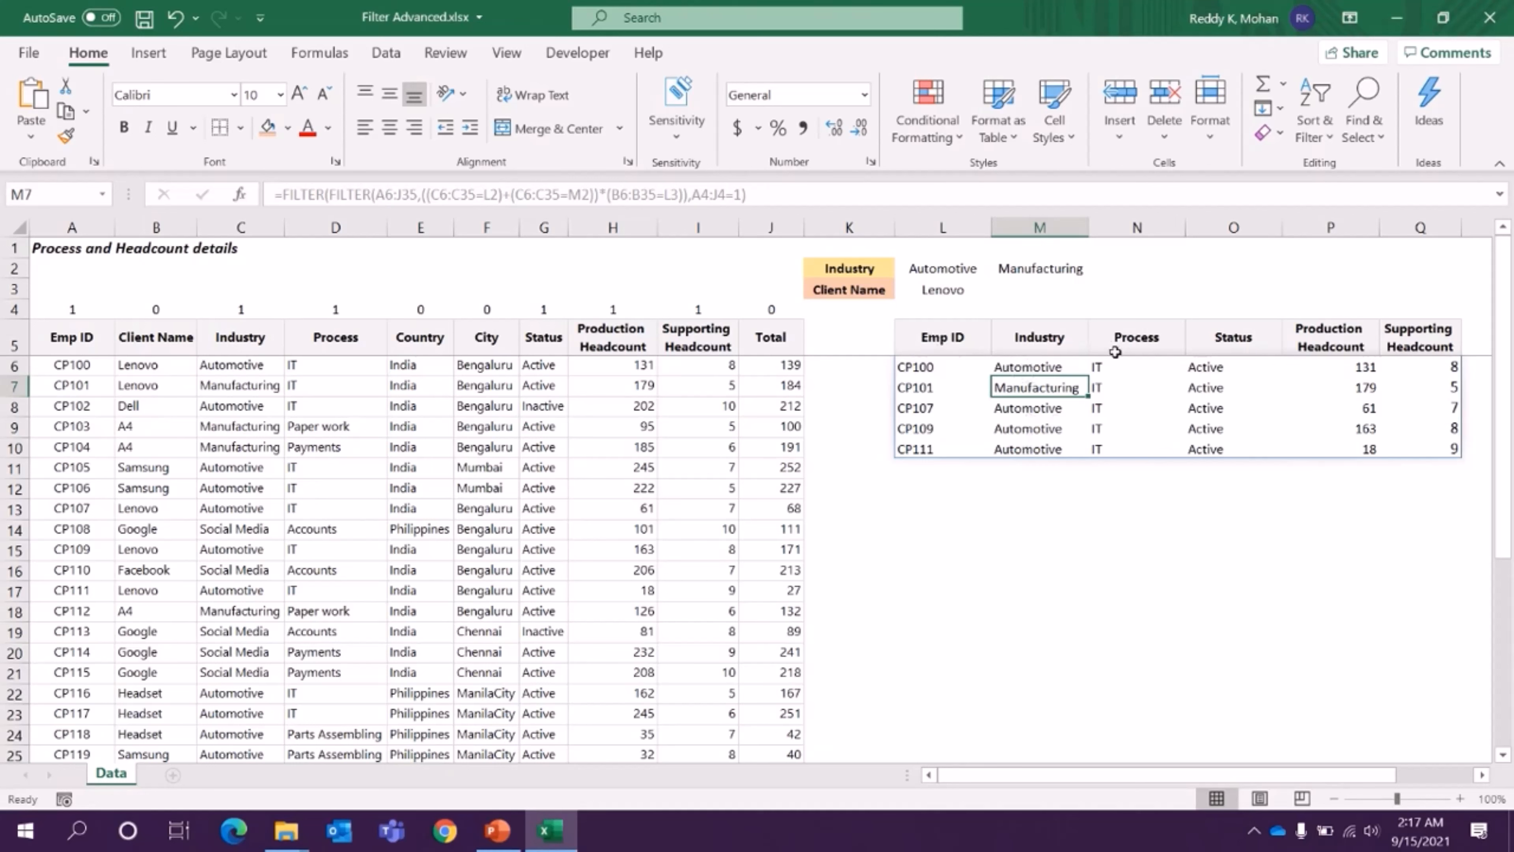
{"action": "left_click_drag", "start_coordinate": [933, 340], "coordinate": [1422, 348]}
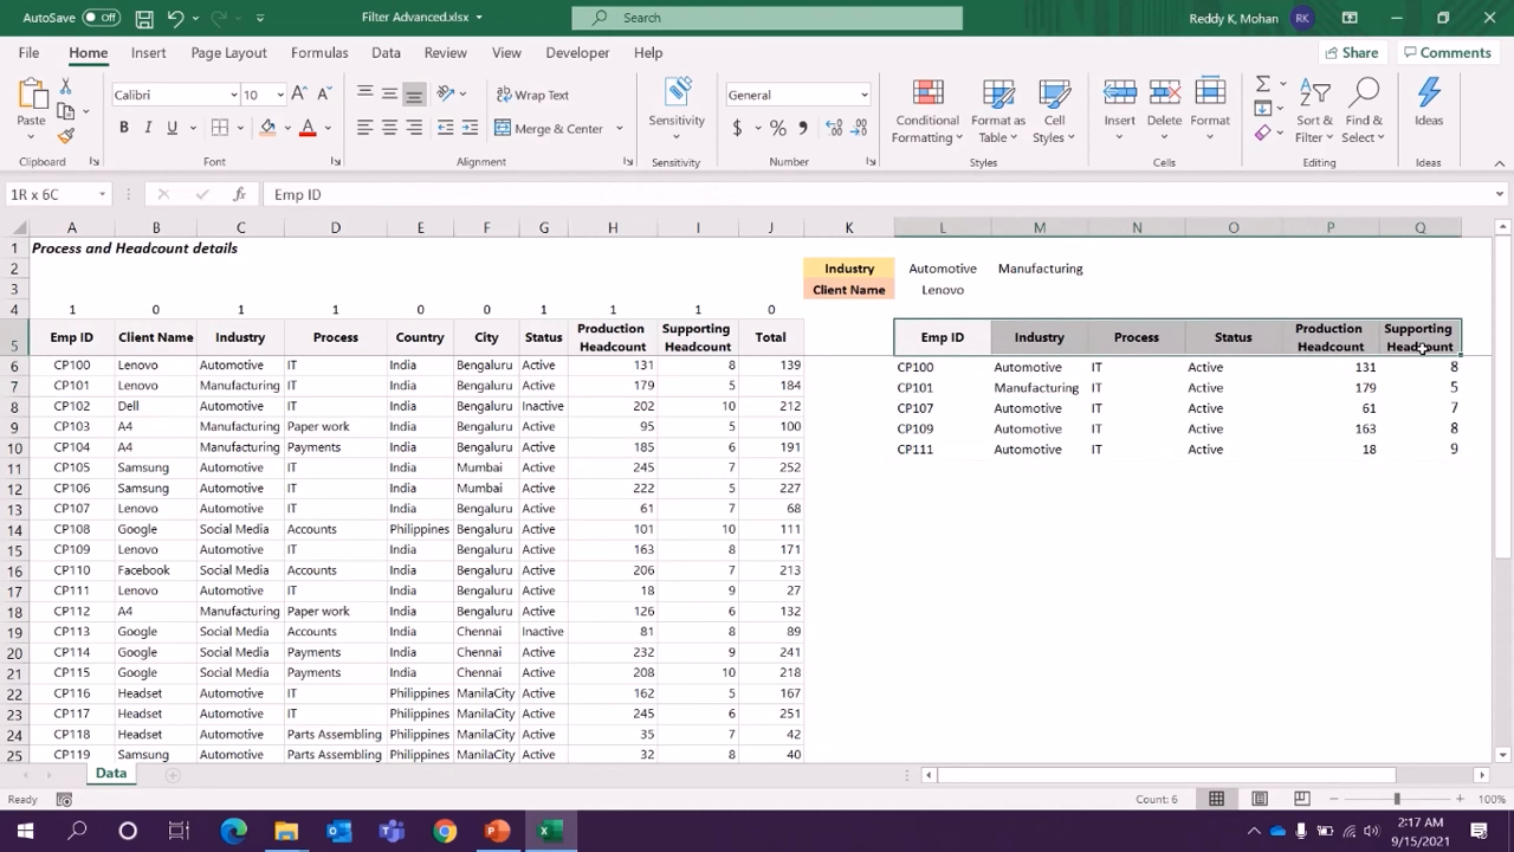
{"action": "left_click", "coordinate": [931, 366]}
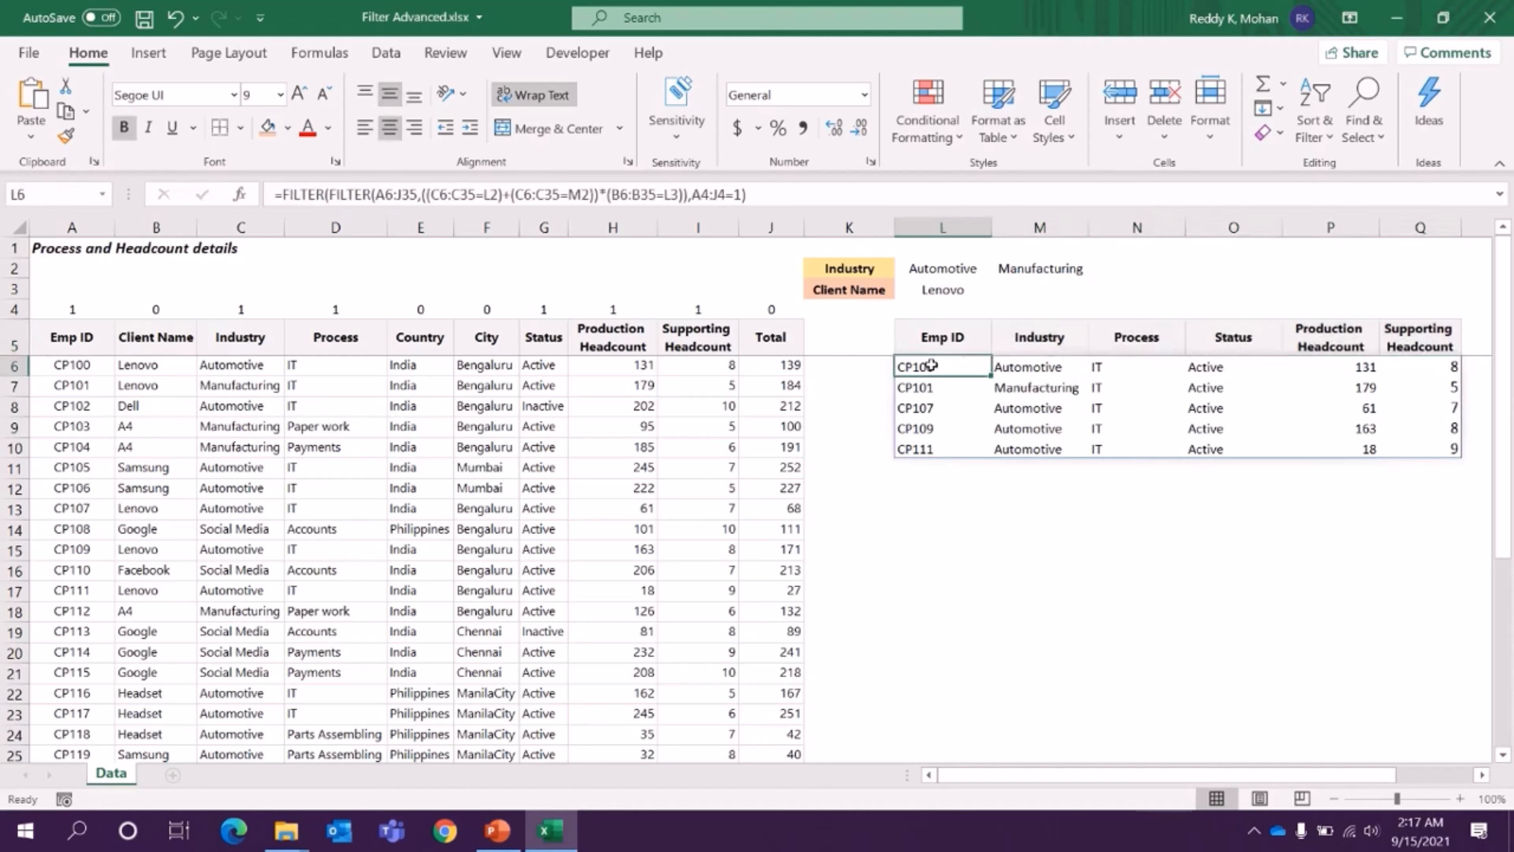
{"action": "left_click_drag", "start_coordinate": [931, 365], "coordinate": [930, 449]}
- Review the + and * operators in the L6 formula and the filtered records across L6:Q10
{"action": "left_click", "coordinate": [505, 195]}
{"action": "left_click", "coordinate": [602, 195]}
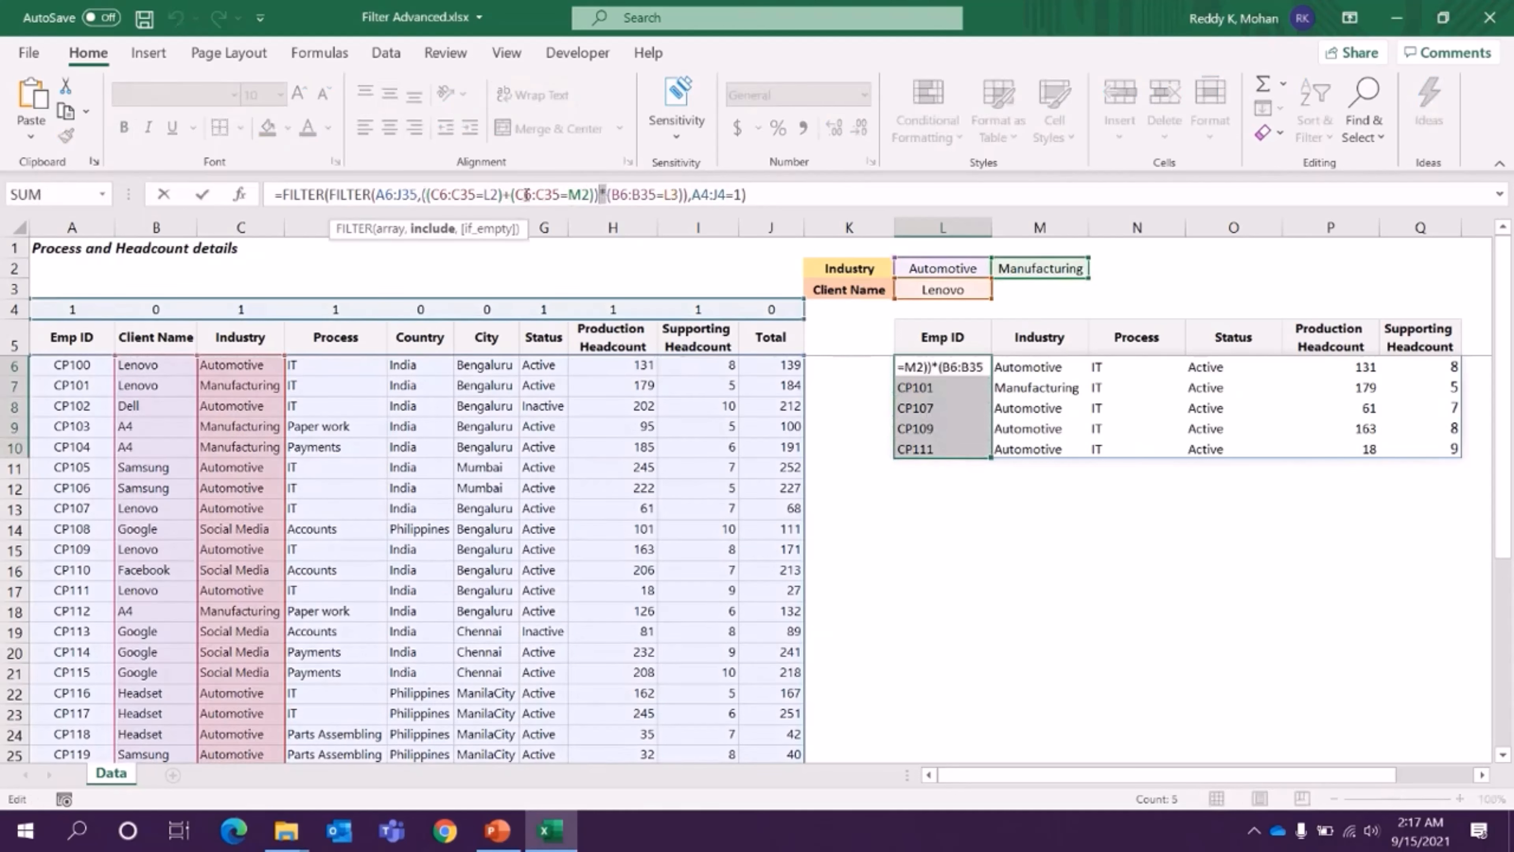
{"action": "key", "text": "Return"}
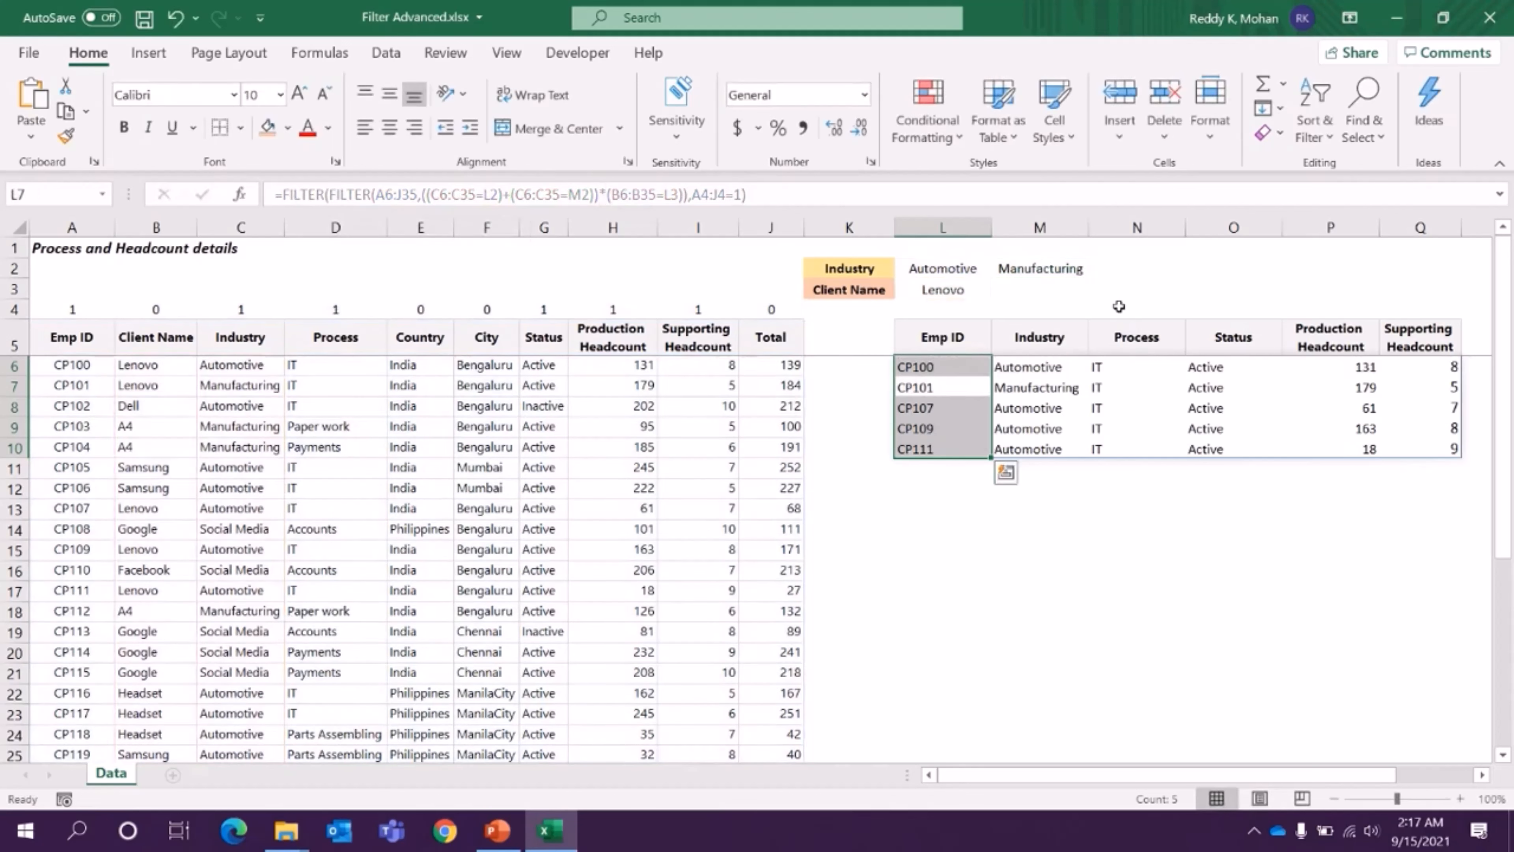
{"action": "left_click", "coordinate": [939, 365]}
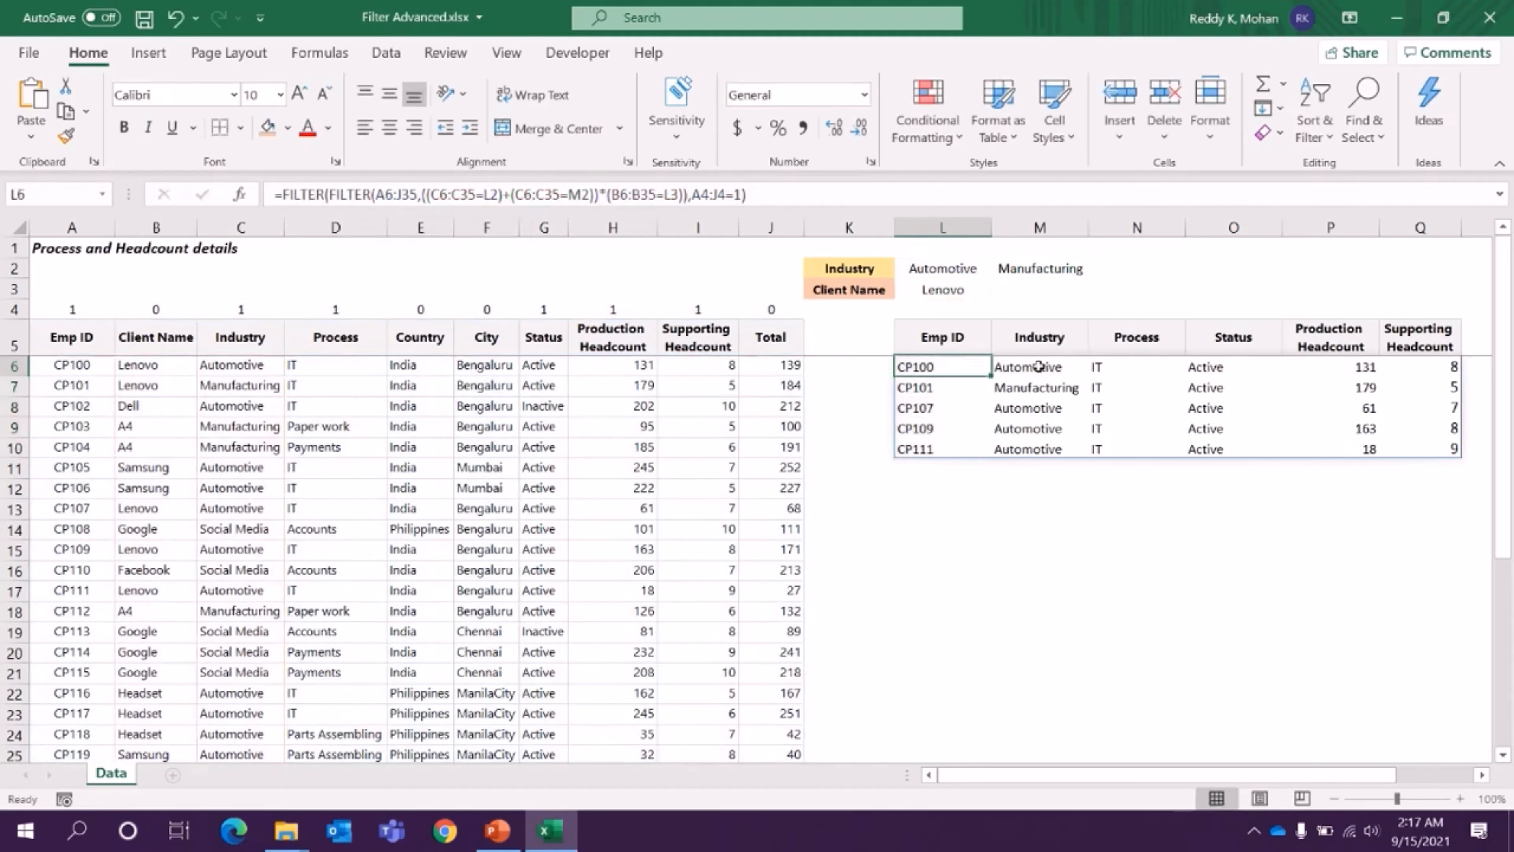
{"action": "left_click_drag", "start_coordinate": [958, 369], "coordinate": [1413, 440]}
- Insert the SORT function in front of the nested FILTER formula in L6
{"action": "left_click", "coordinate": [952, 374]}
{"action": "left_click", "coordinate": [310, 194]}
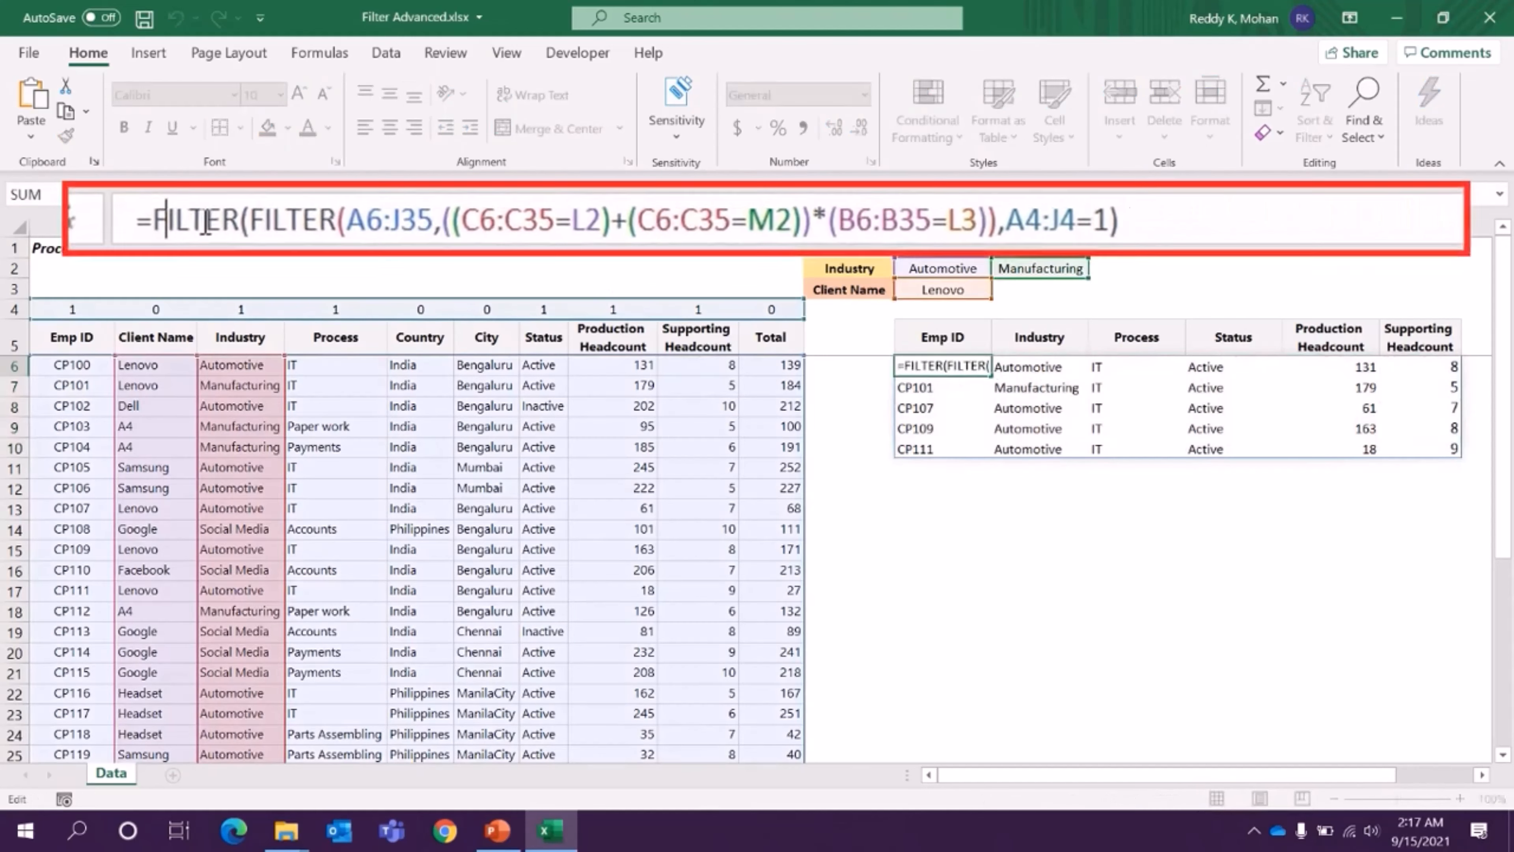
{"action": "type", "text": "sort"}
{"action": "key", "text": "Tab"}
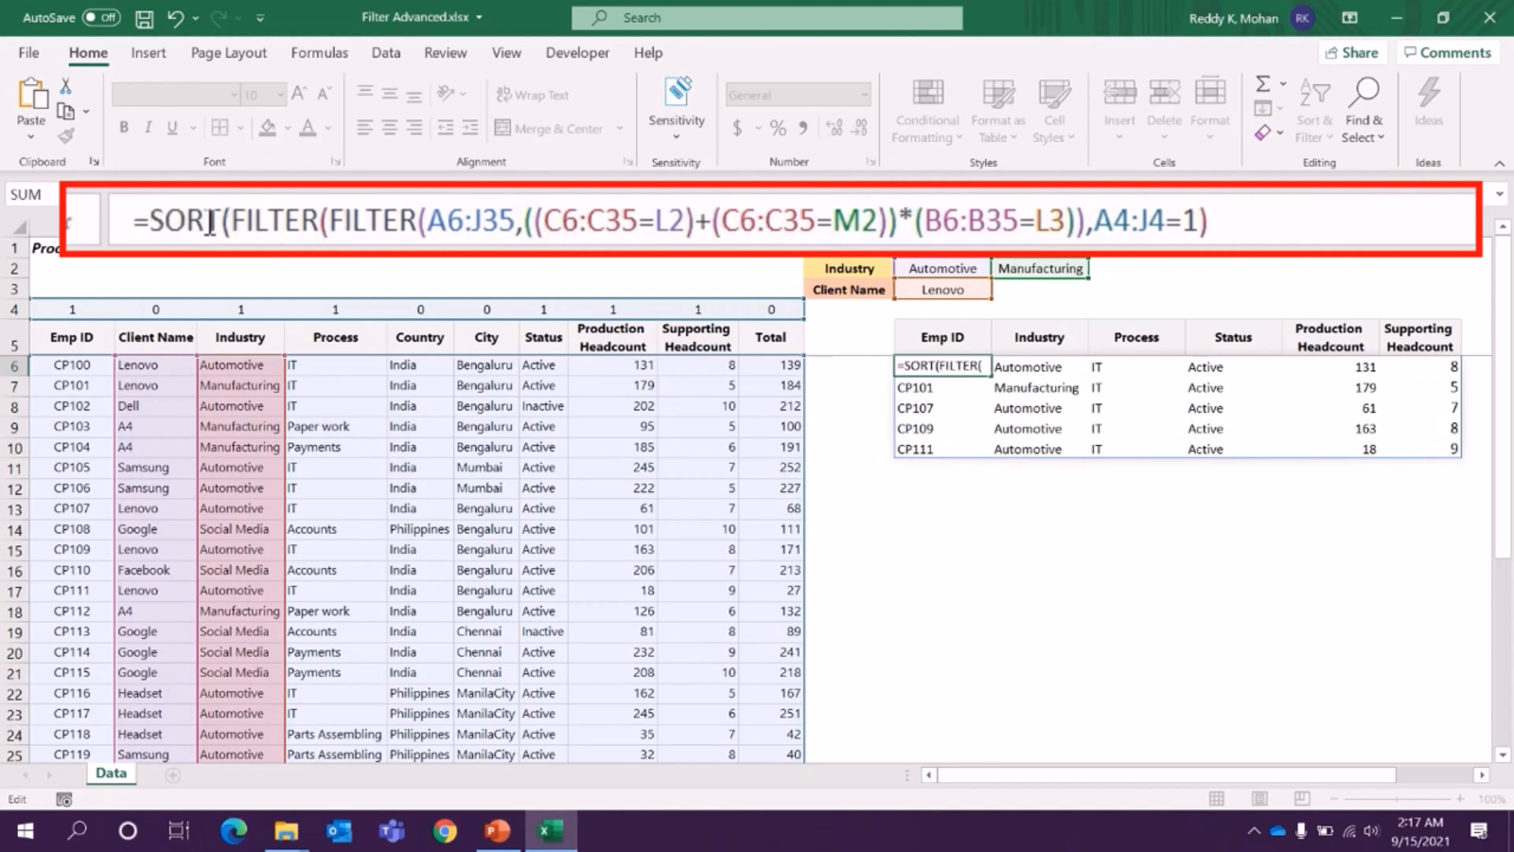
- Complete the SORT function in L6 with sort index 2 and sort order 1 for ascending
{"action": "left_click", "coordinate": [1228, 229]}
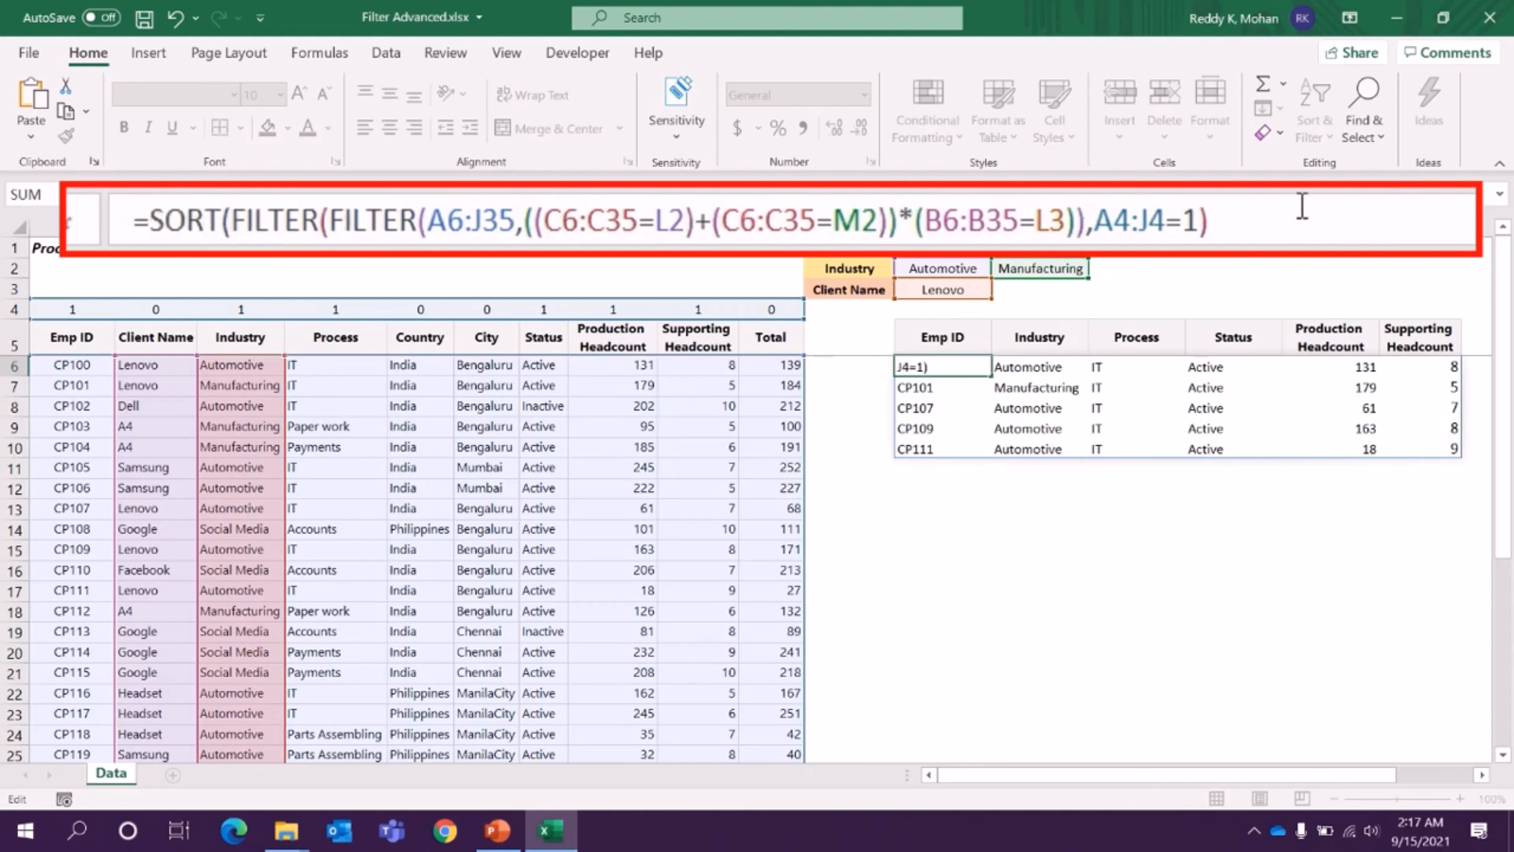
{"action": "type", "text": ","}
{"action": "type", "text": "2,"}
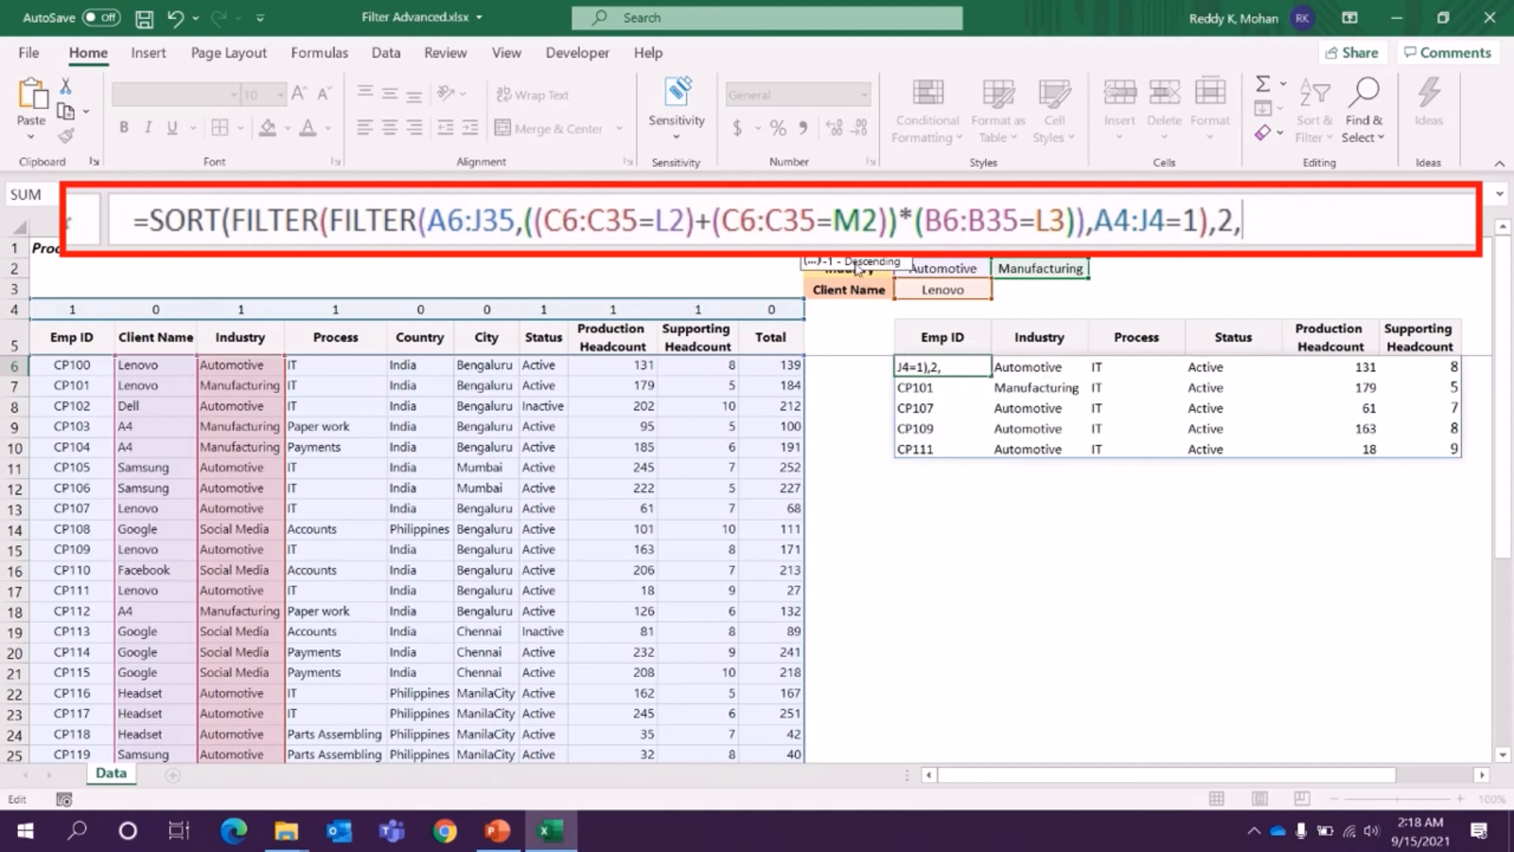
{"action": "type", "text": "1"}
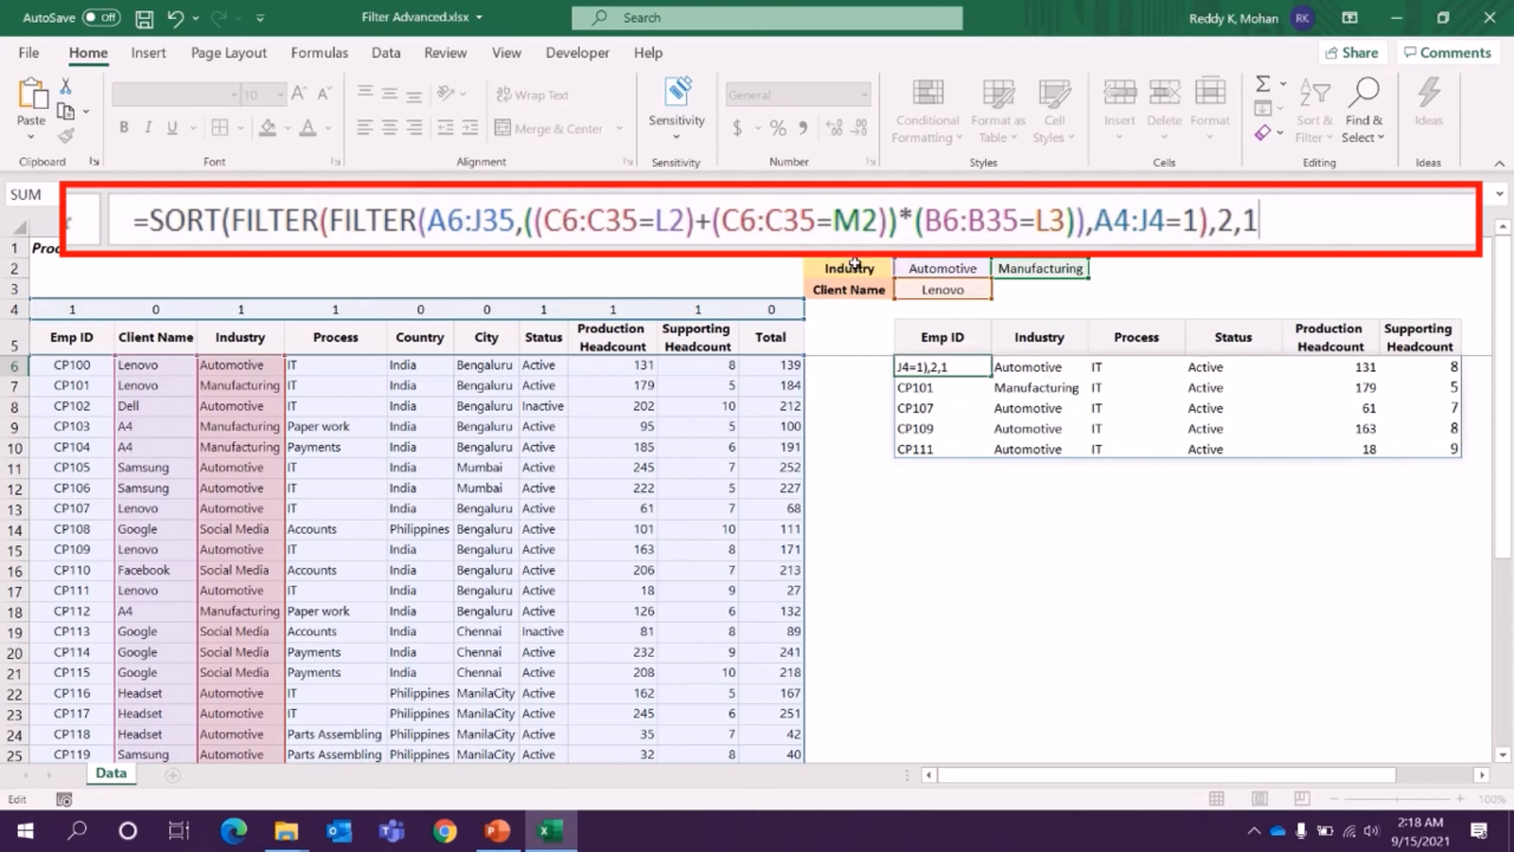
{"action": "type", "text": ")"}
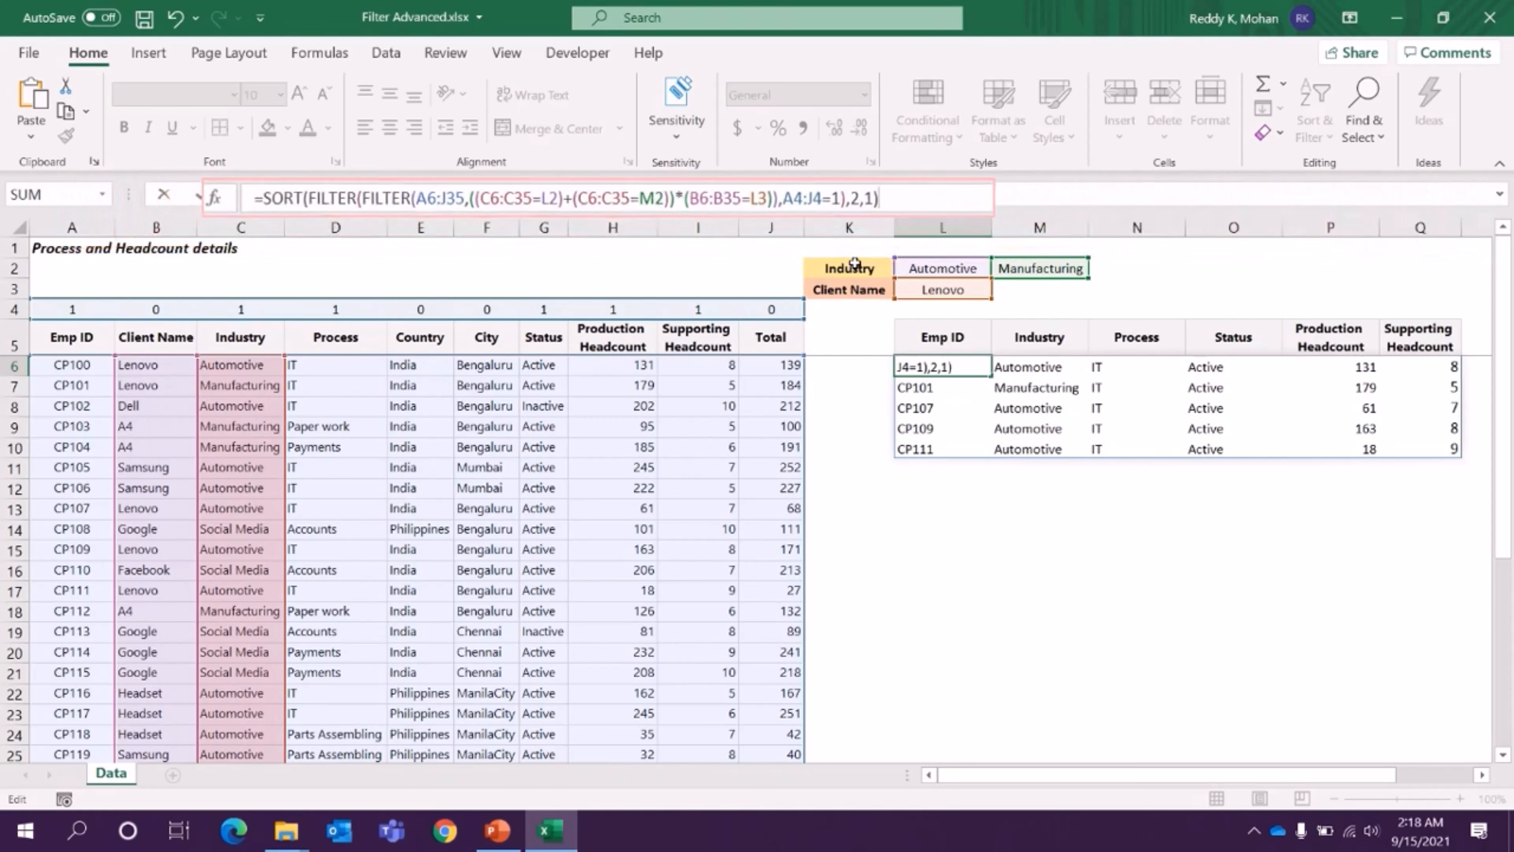
{"action": "key", "text": "Return"}
- Check the order of the Industry values in M6:M10 and the SORT formula in L6
{"action": "left_click_drag", "start_coordinate": [1019, 367], "coordinate": [1019, 425]}
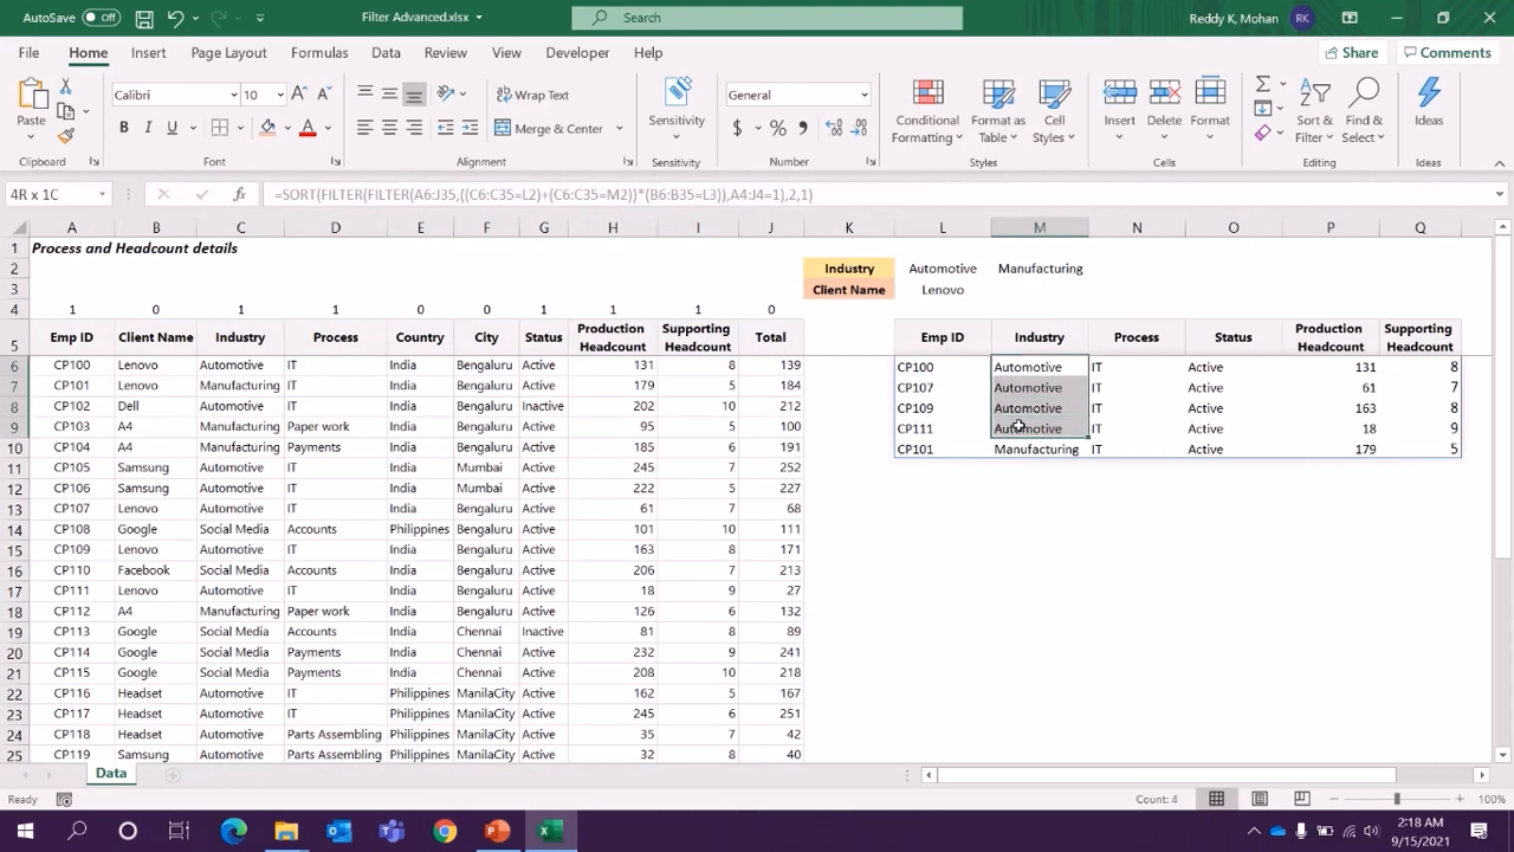
{"action": "left_click", "coordinate": [1018, 451]}
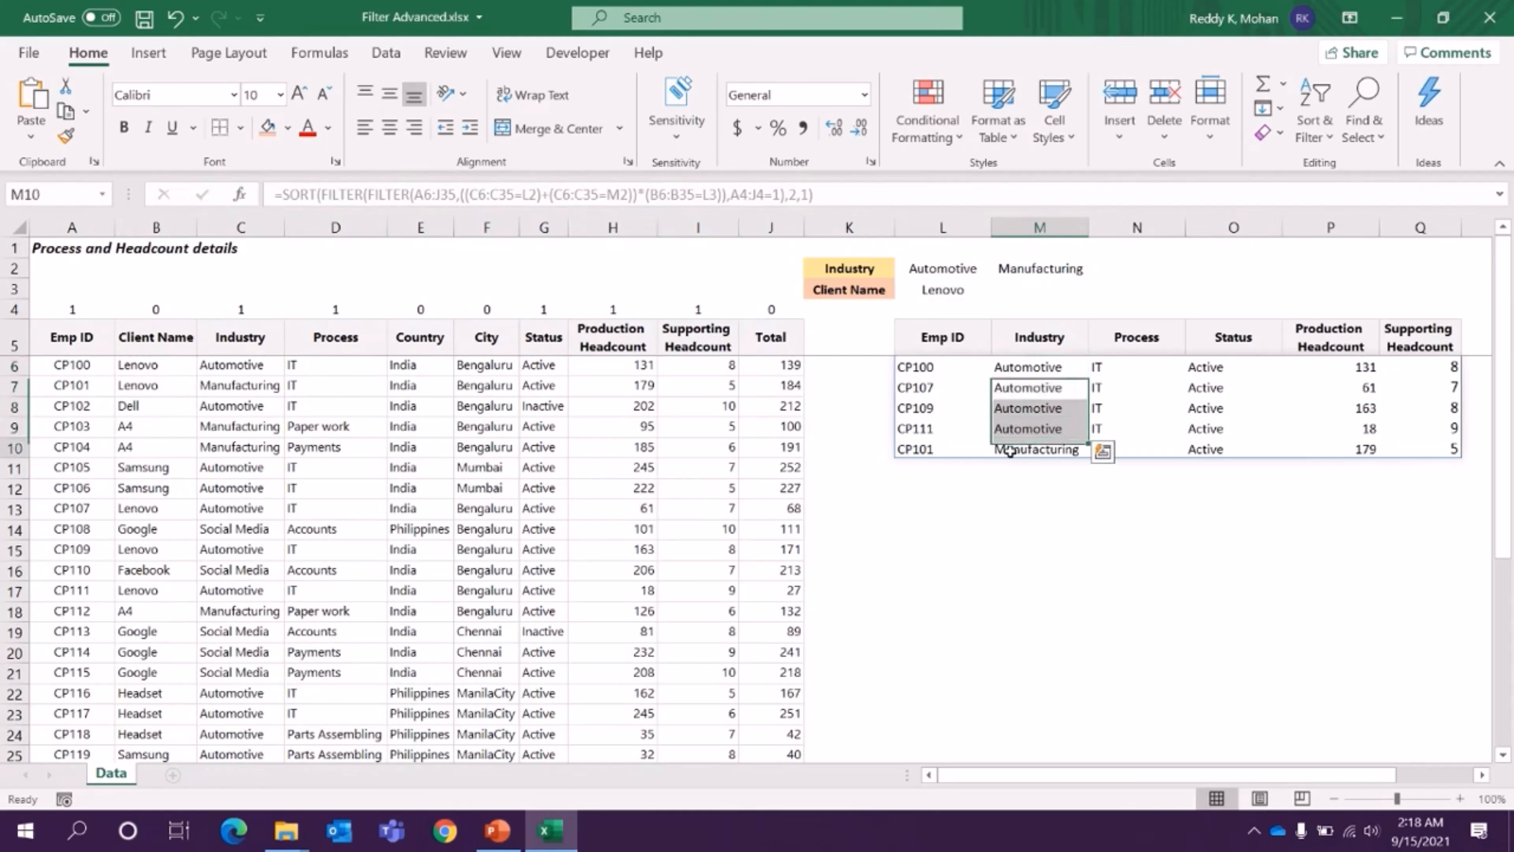
{"action": "left_click", "coordinate": [947, 367]}
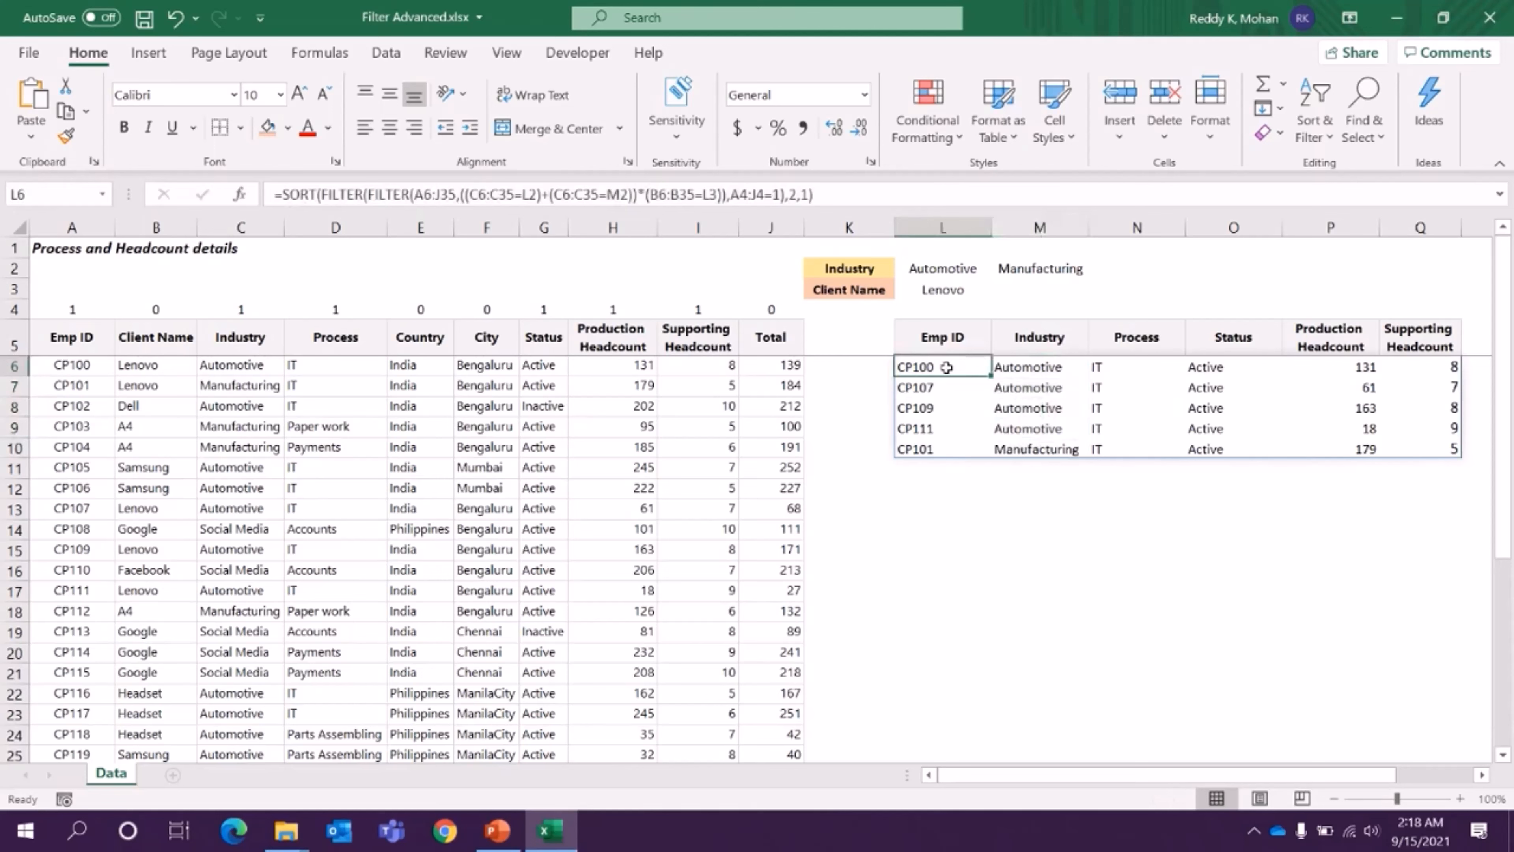